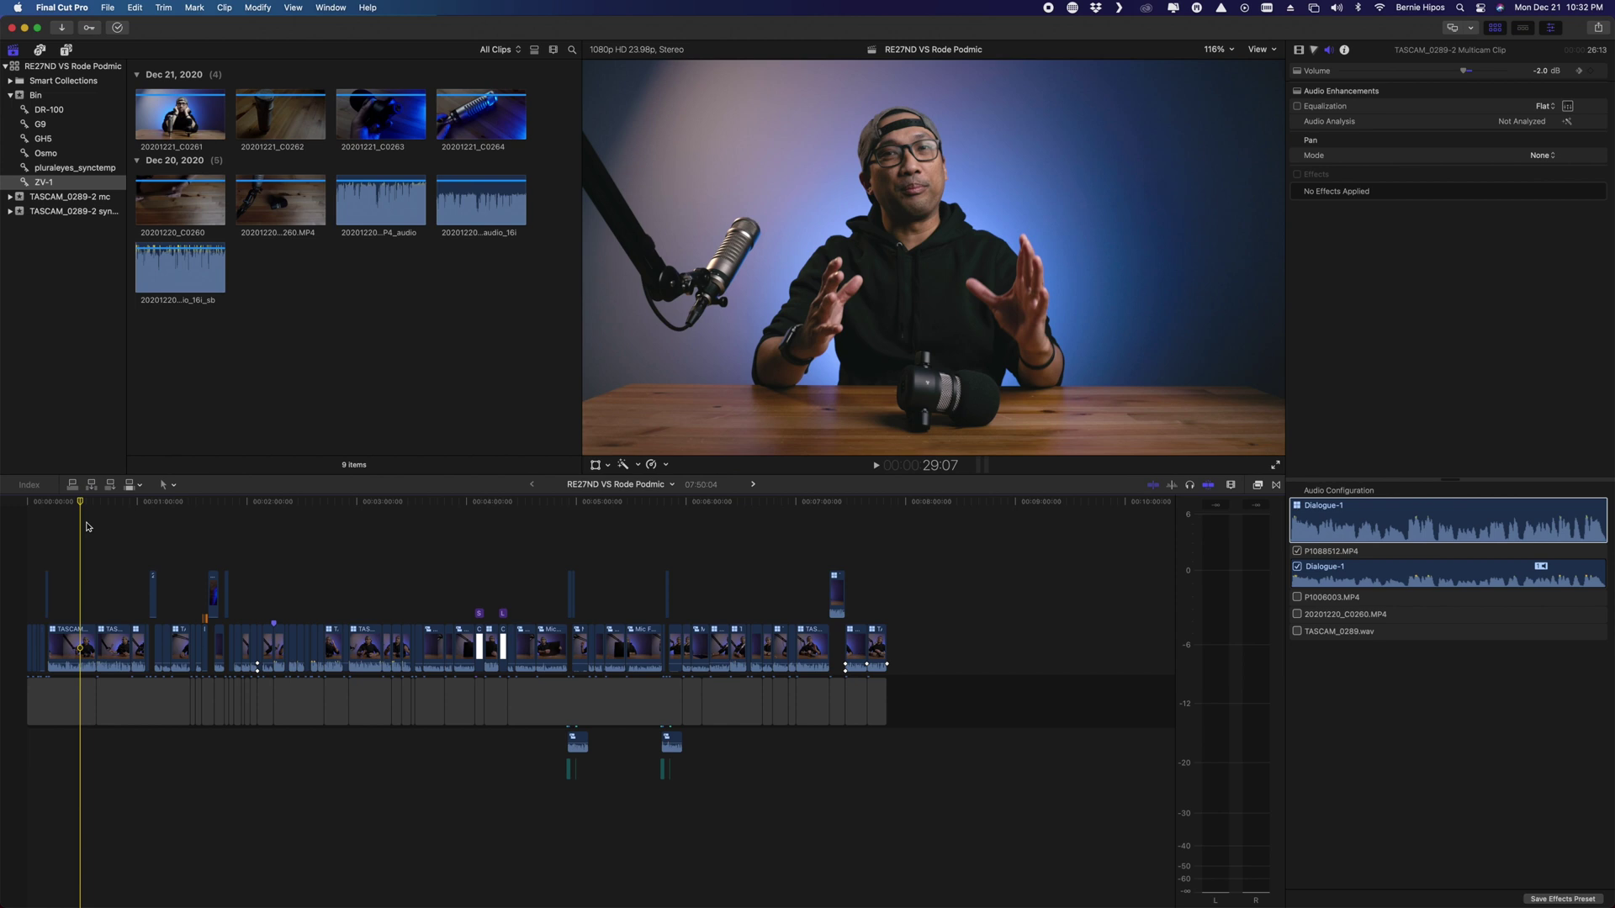
Step: Preview clip 20201221_C0261 and mark a 02:22 range where the man holds both microphones crossed toward the camera
left_click(144, 132)
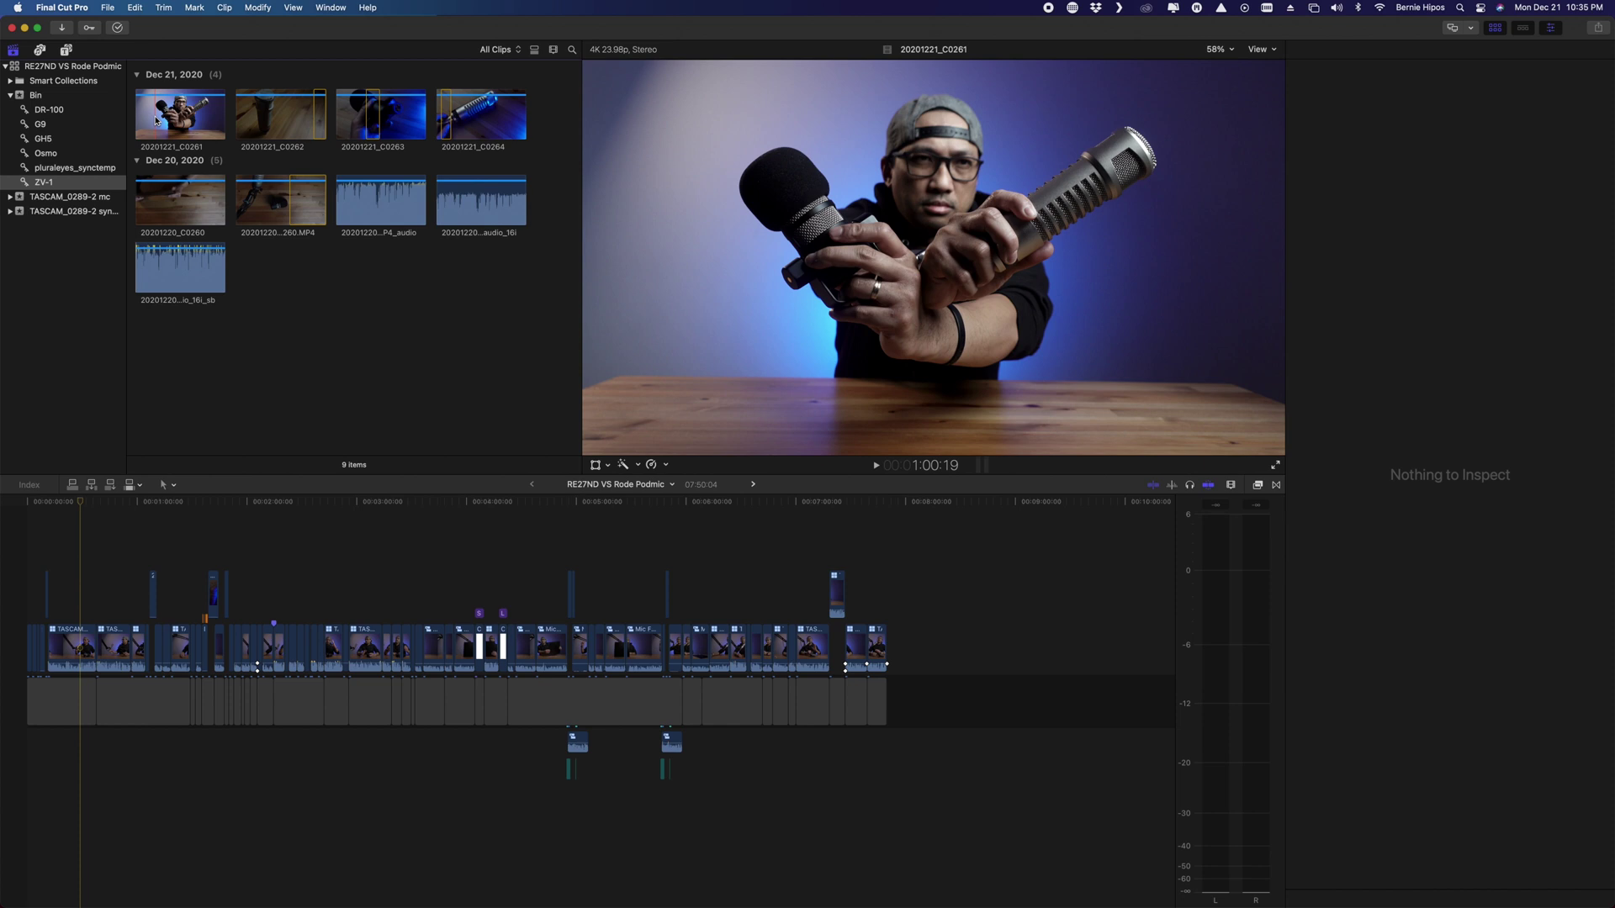
left_click(156, 120)
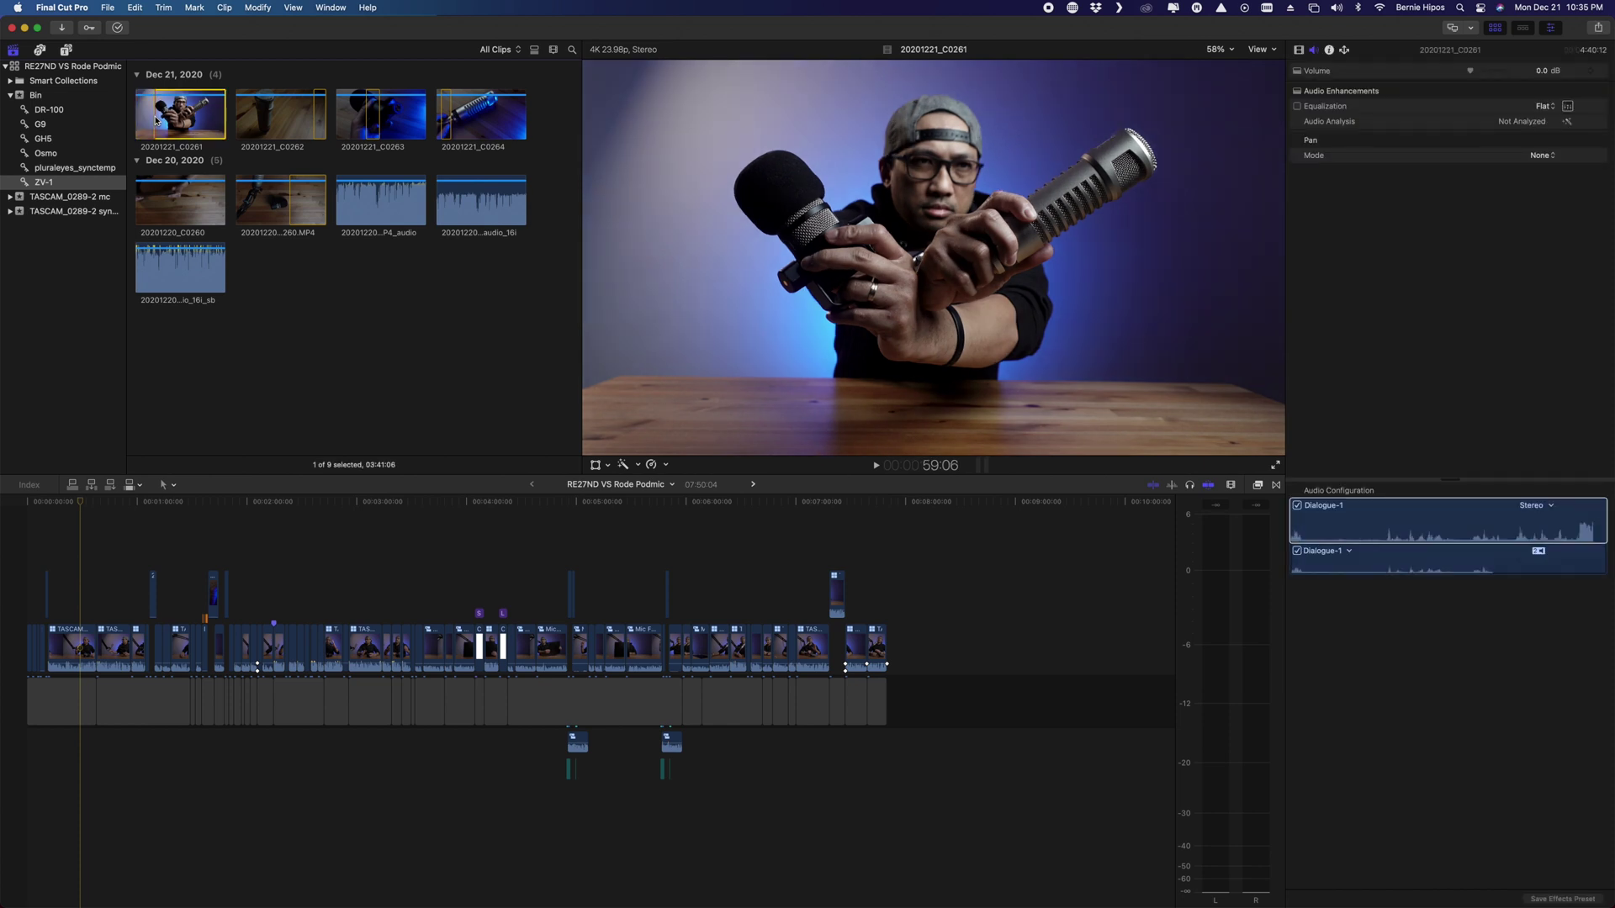
key("space")
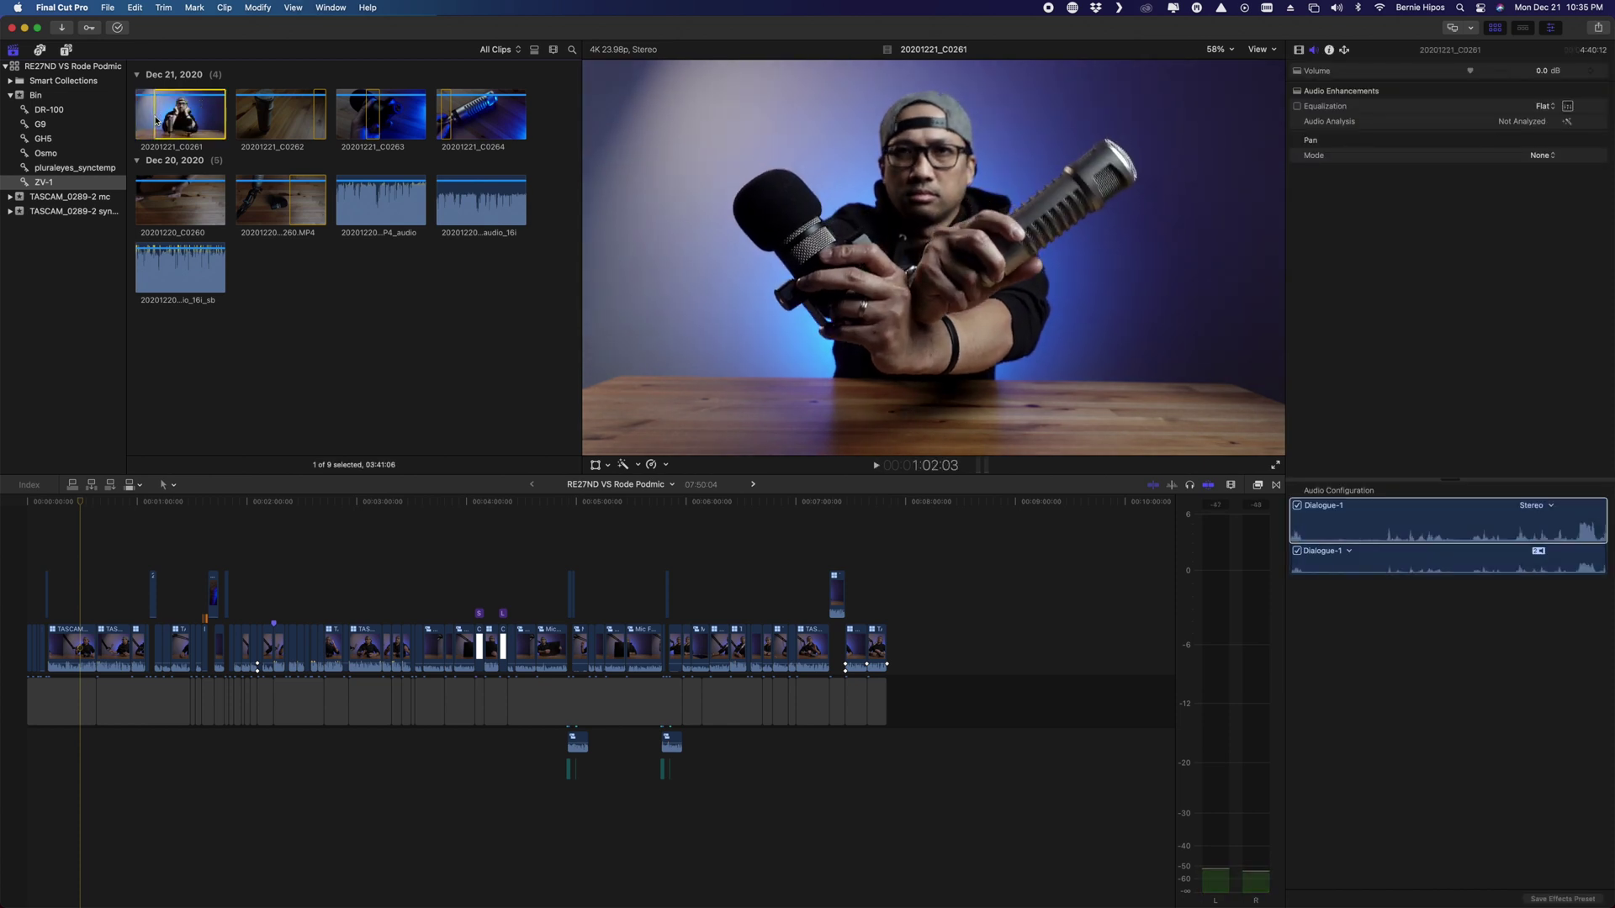
left_click(156, 117)
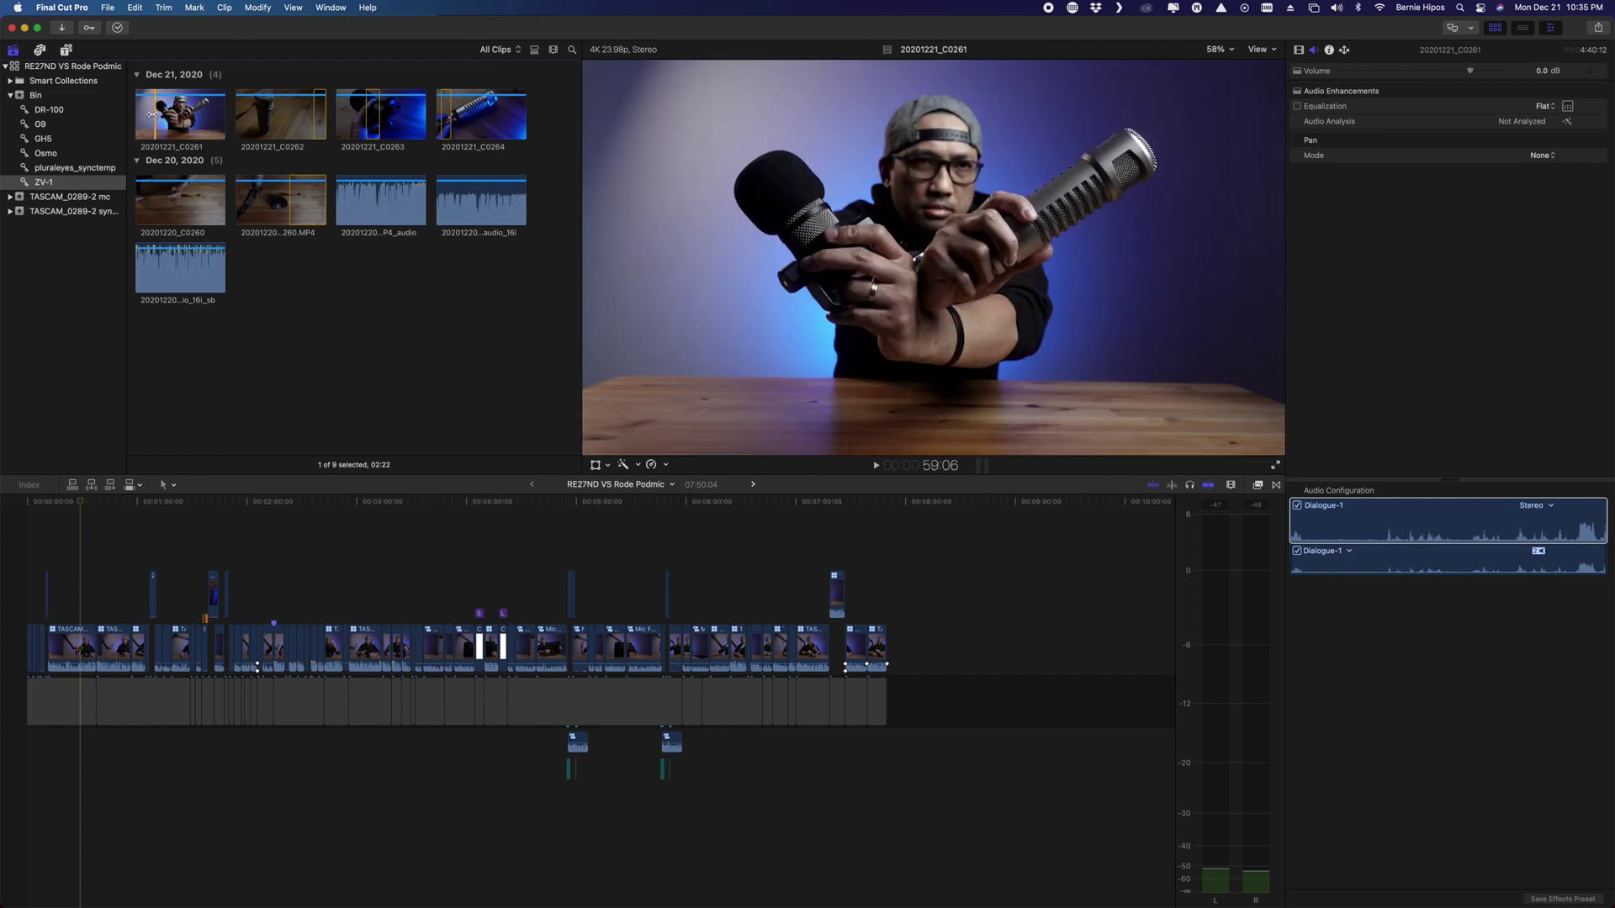
Step: Start a new project in the Bin event and name it Mic Comparison_YT_TN
left_click(108, 8)
mouse_move(110, 27)
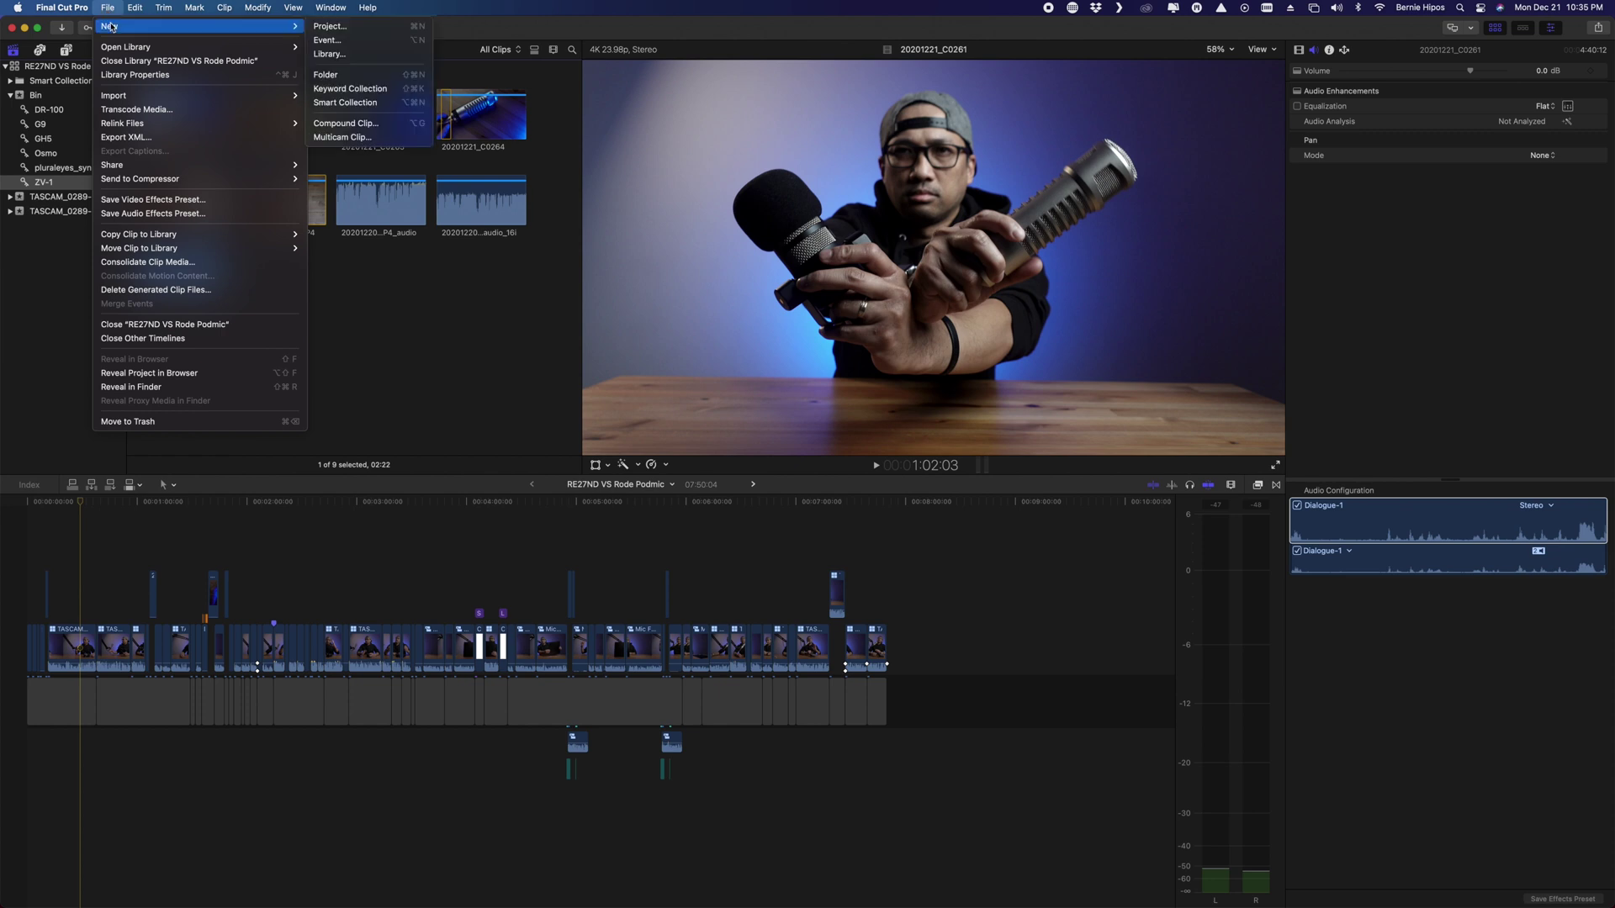
left_click(329, 26)
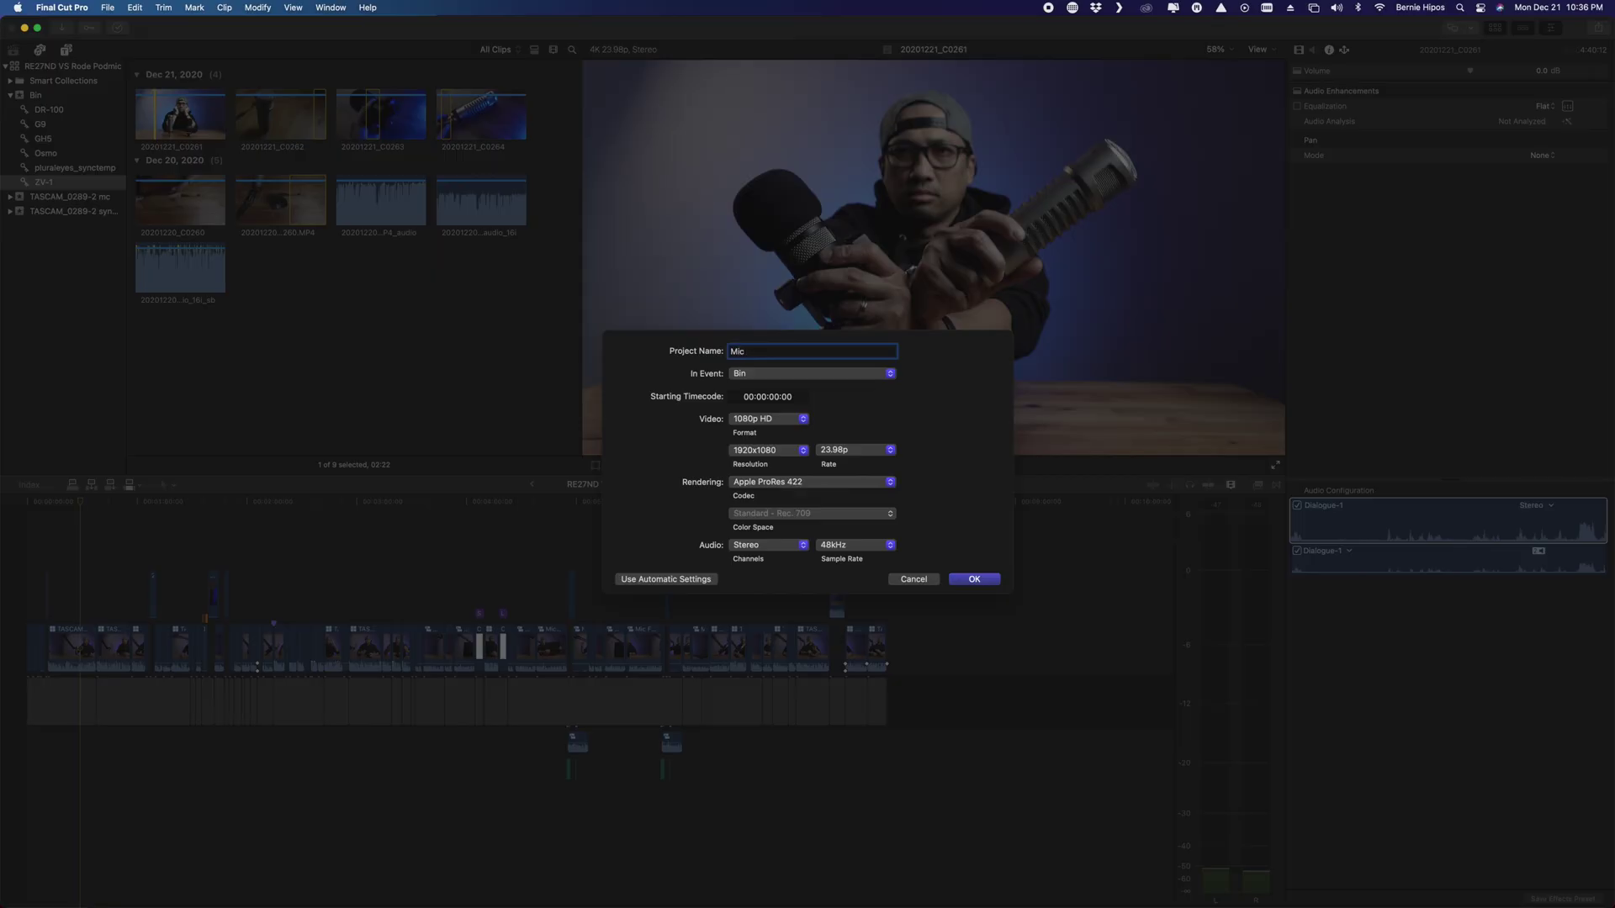
type("Comparison_YT_TN")
Step: Set the project's video format to Custom with a 2560 x 1440 resolution, keeping 23.98p, and create the project
left_click(787, 424)
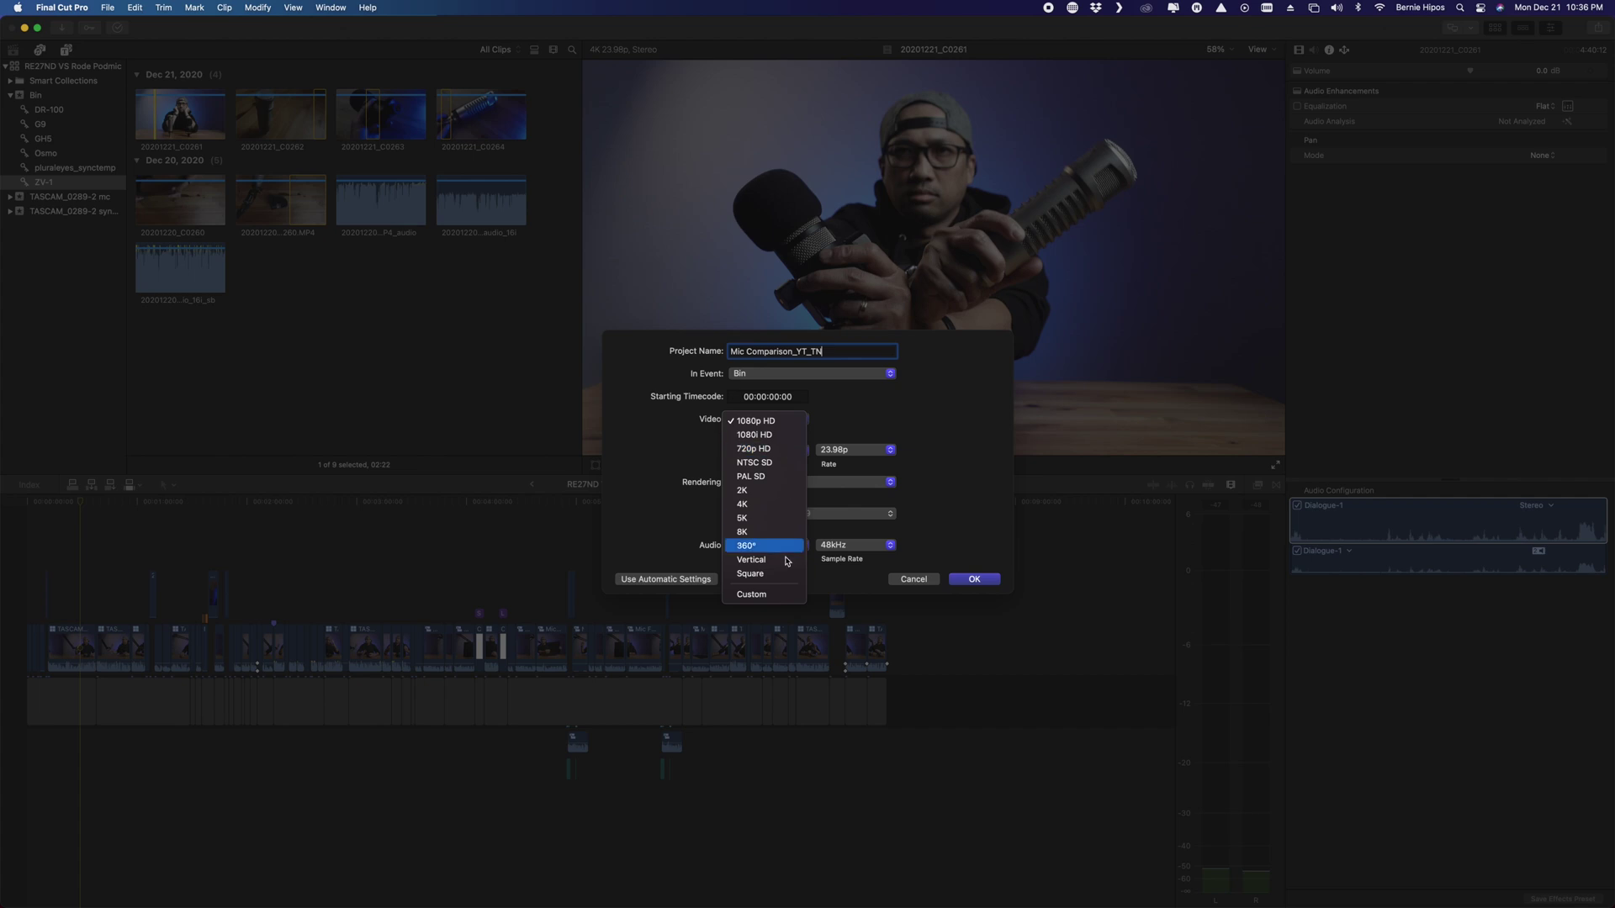
left_click(784, 596)
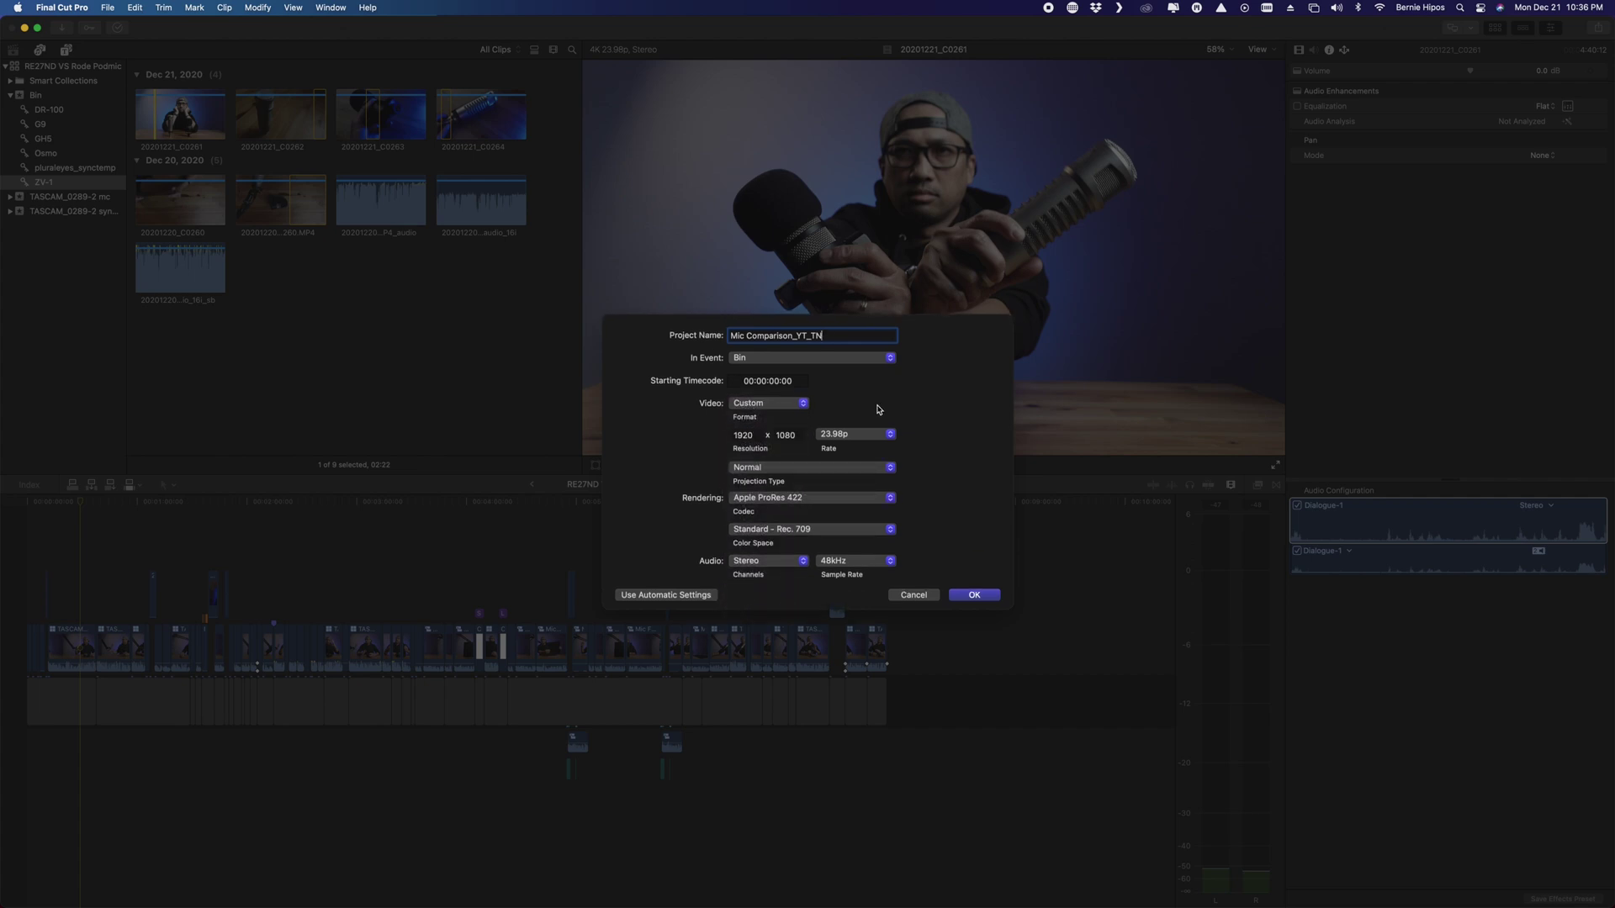
left_click(799, 404)
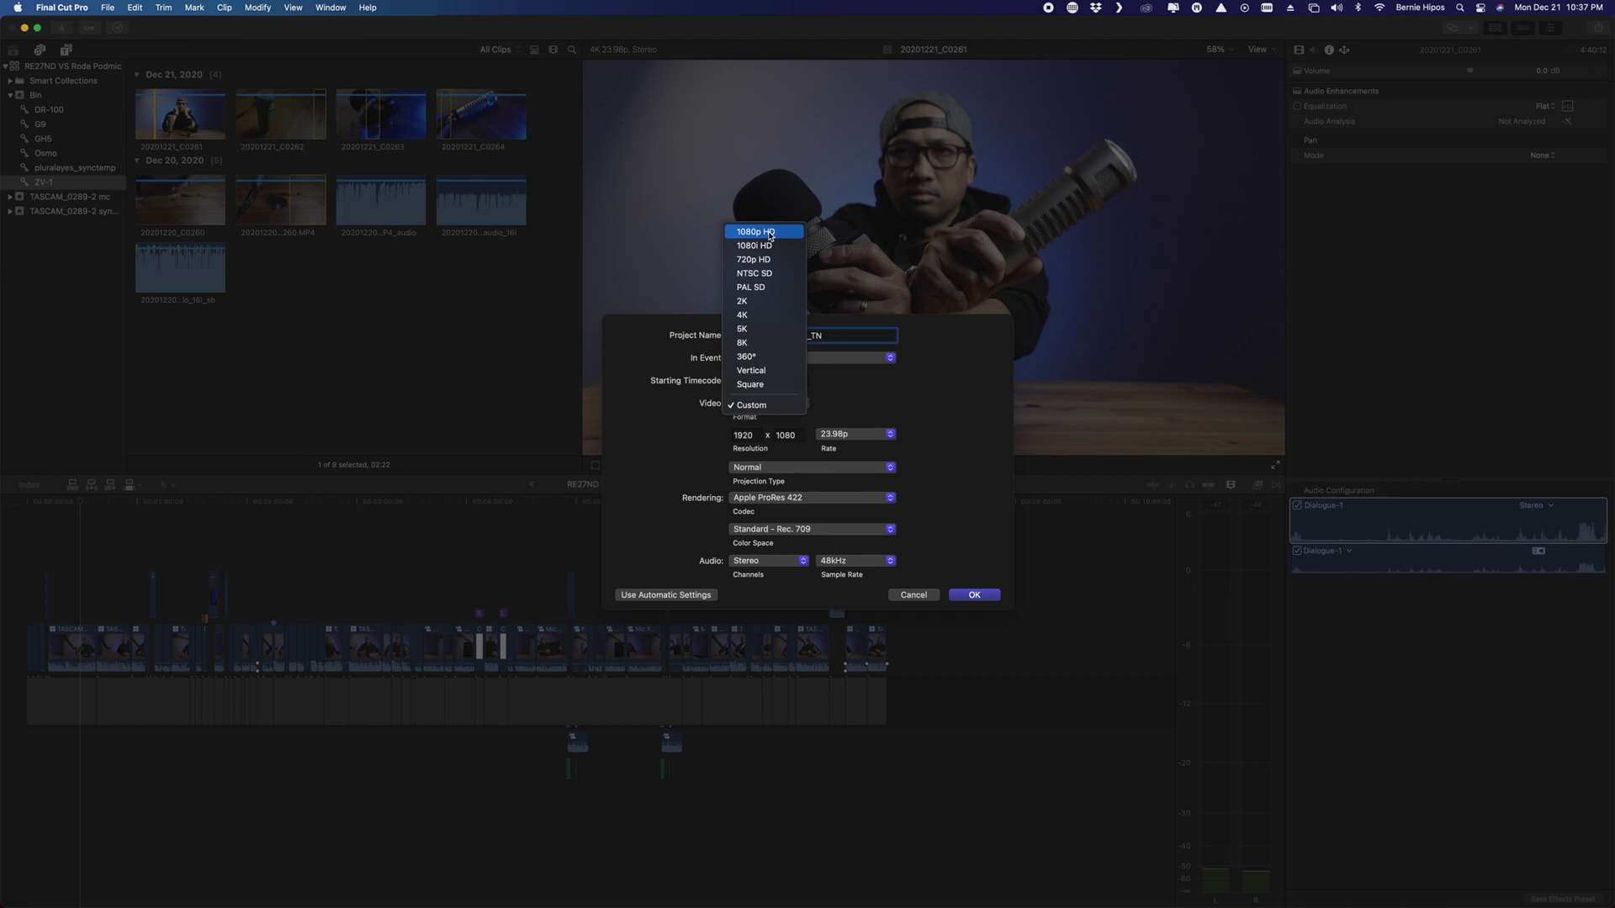
left_click(790, 407)
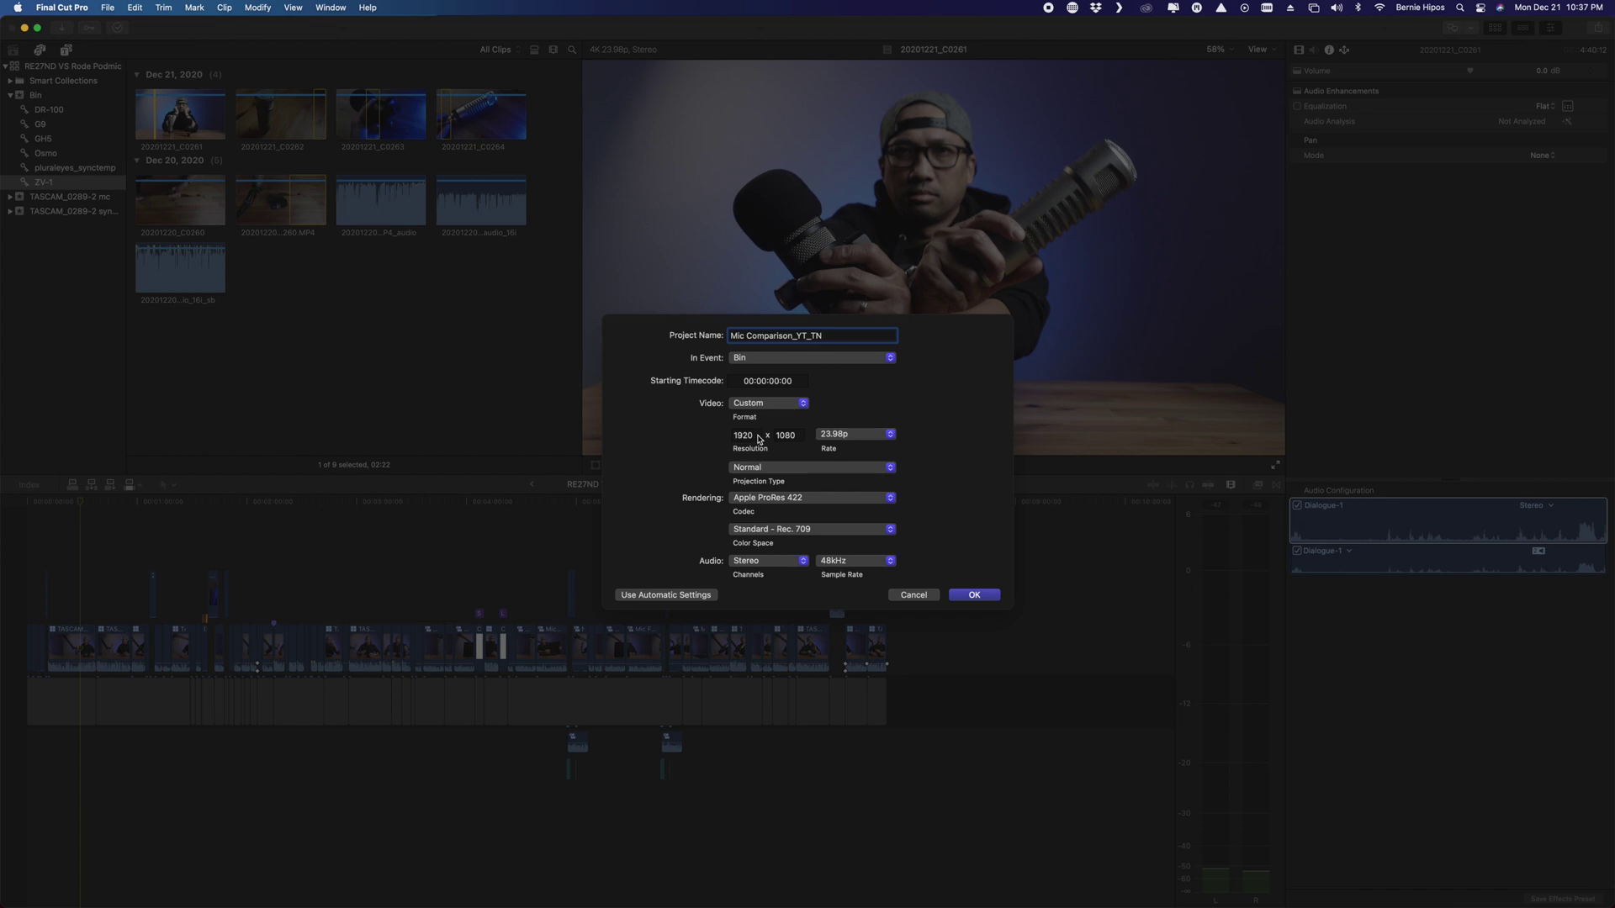
double_click(752, 435)
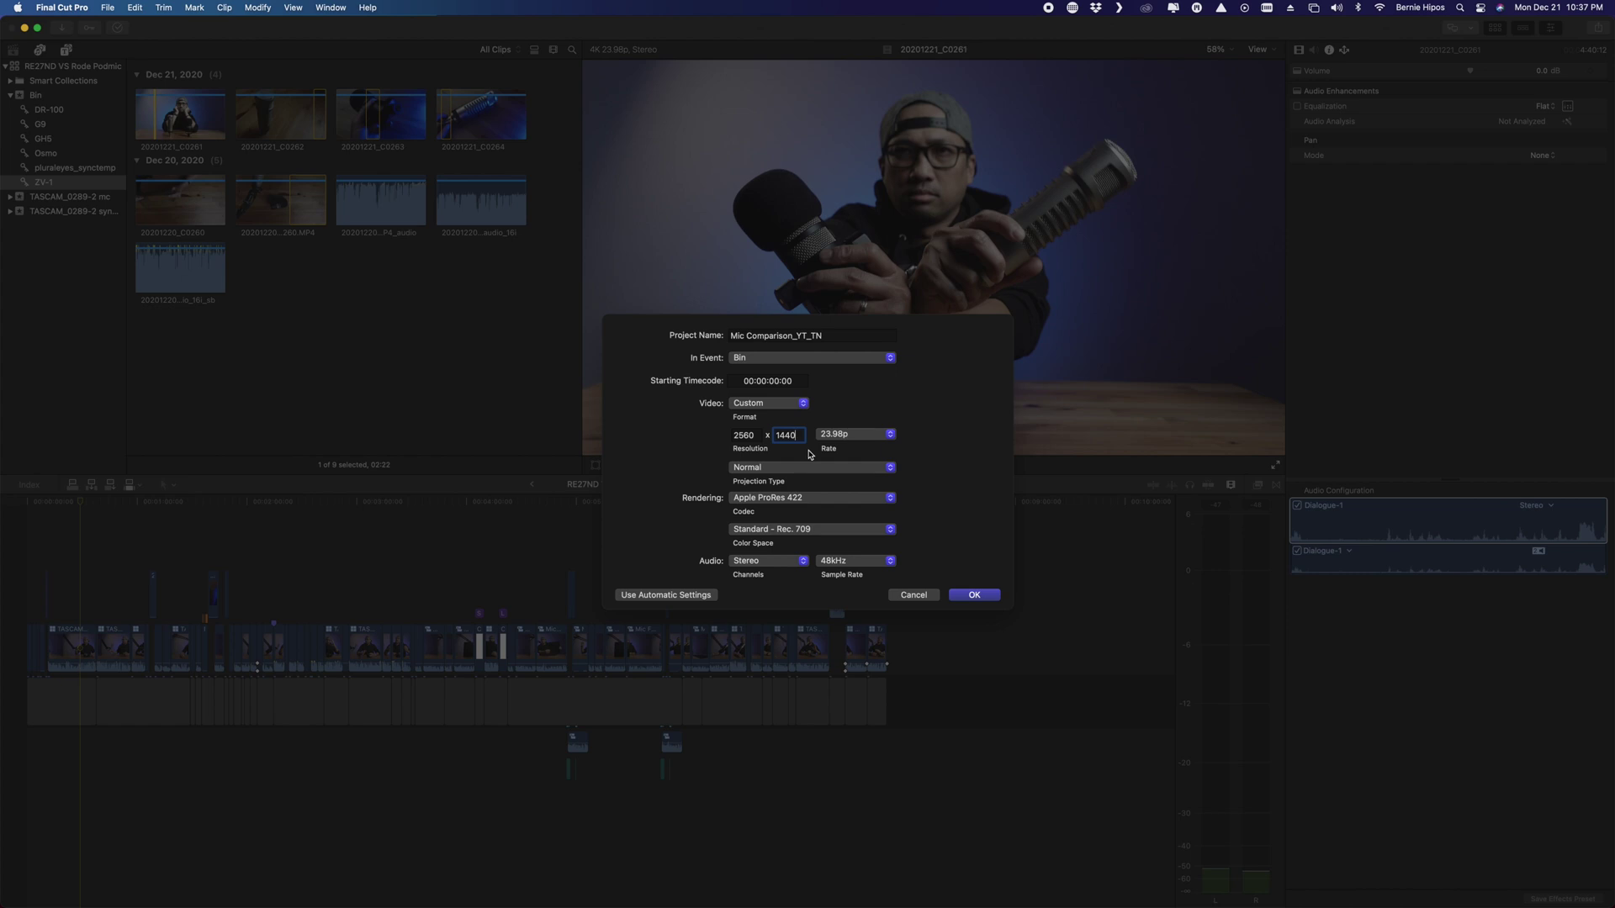
left_click(856, 440)
left_click(974, 595)
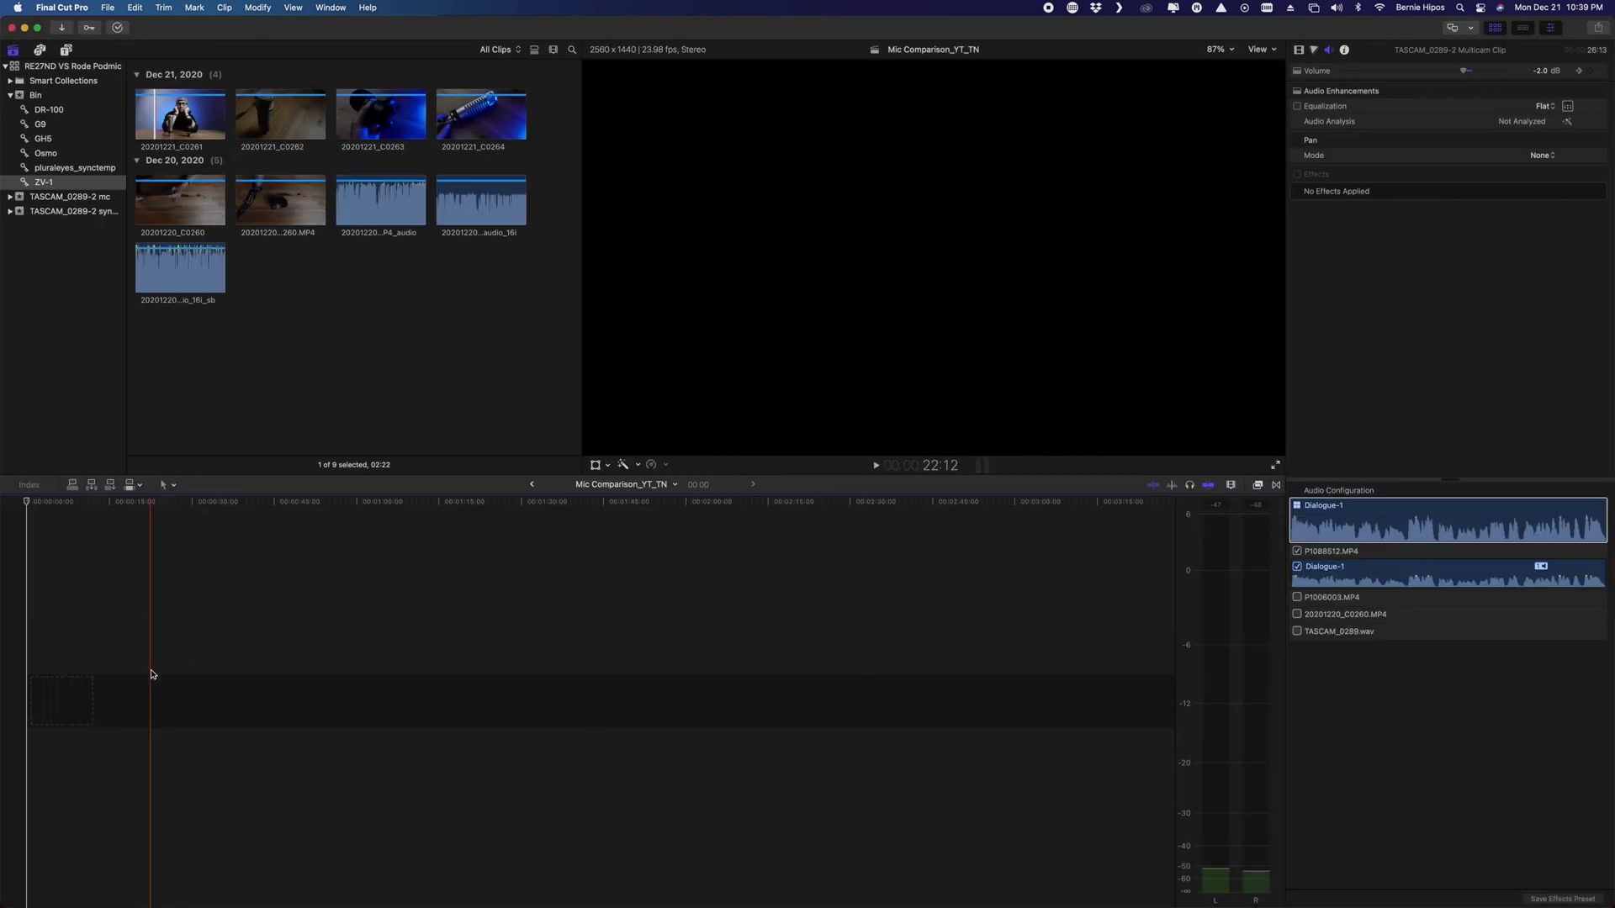
Step: Select the Mic Comparison_YT_TN project in the Bin event and insert a three-second gap at the start of its timeline
left_click(1299, 50)
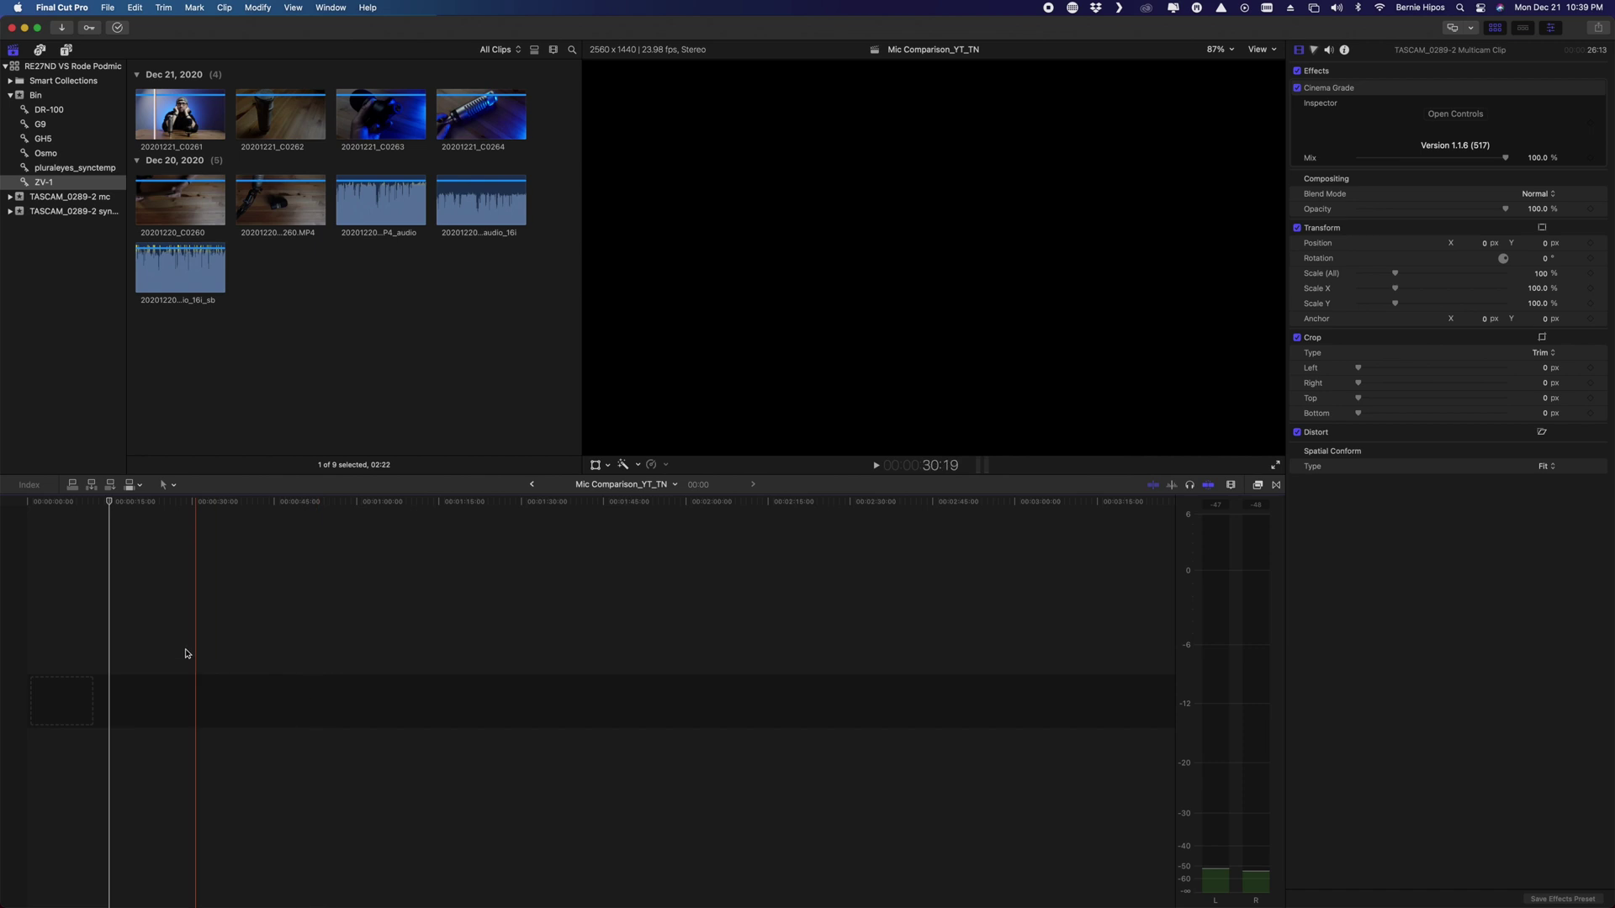
left_click(63, 97)
left_click(393, 120)
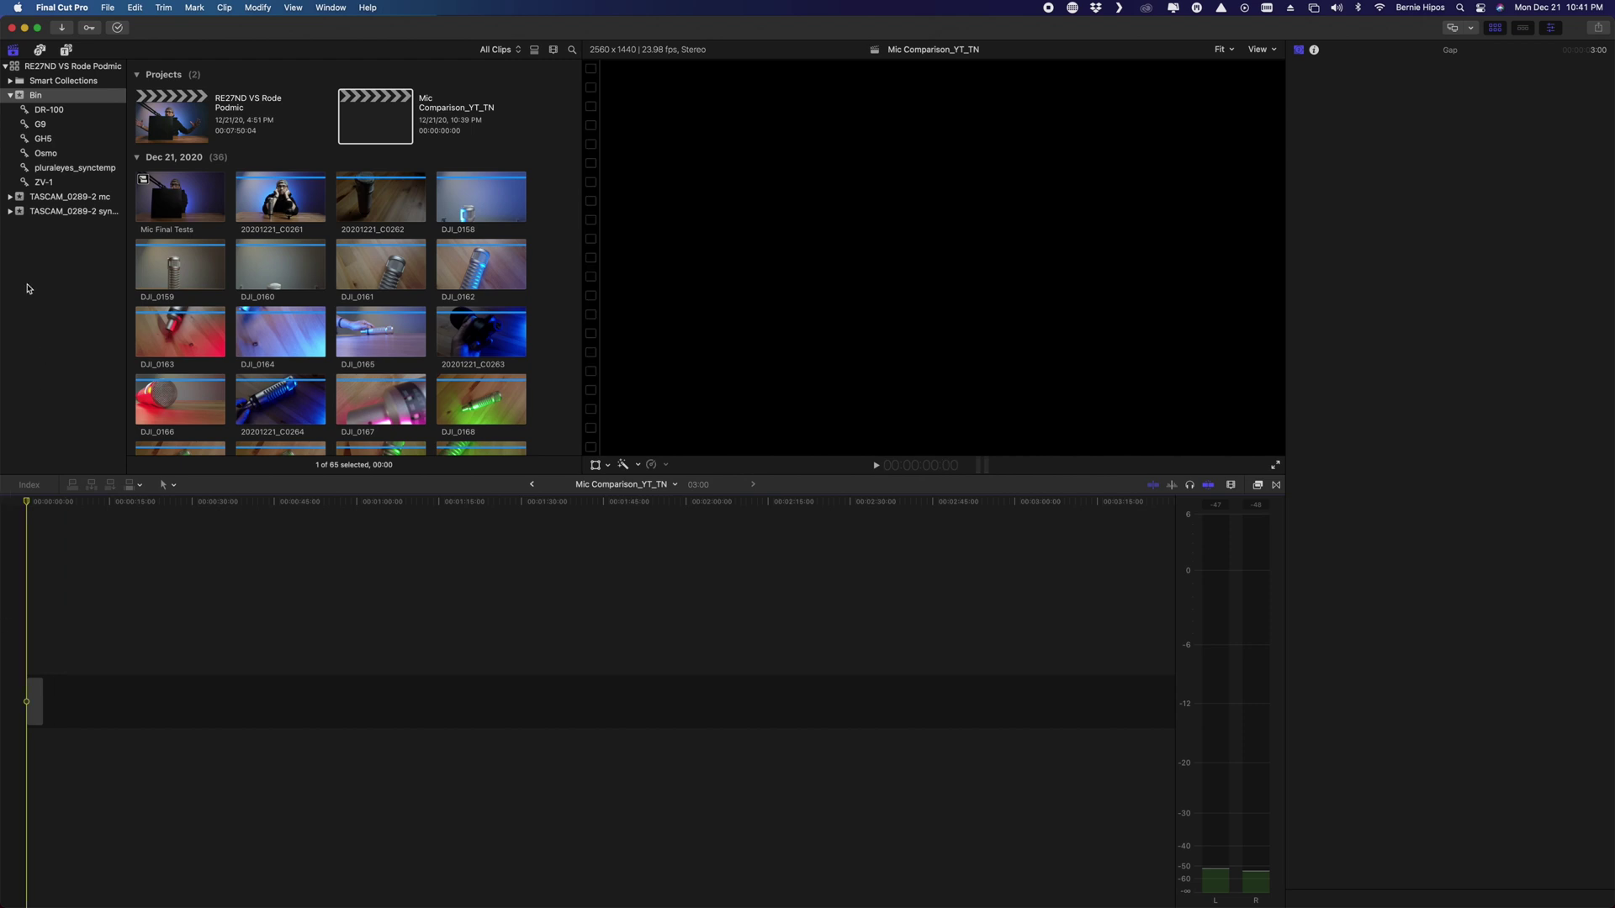
Step: Connect the marked range of 20201221_C0261 from the ZV-1 collection above the gap at the start of the timeline
left_click(69, 187)
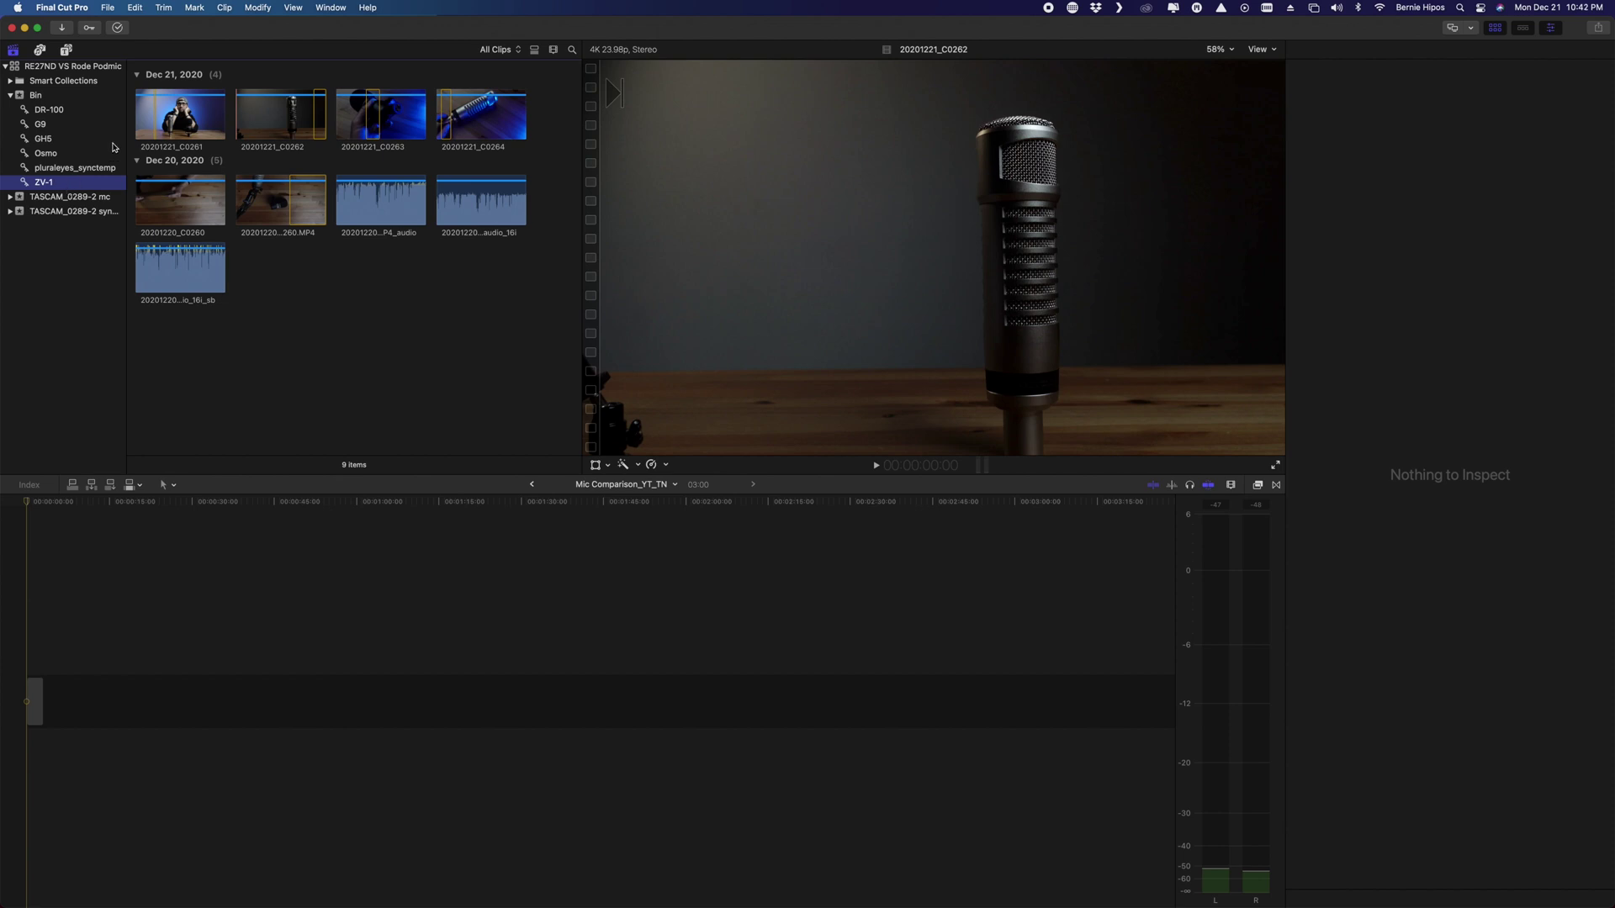
left_click(162, 112)
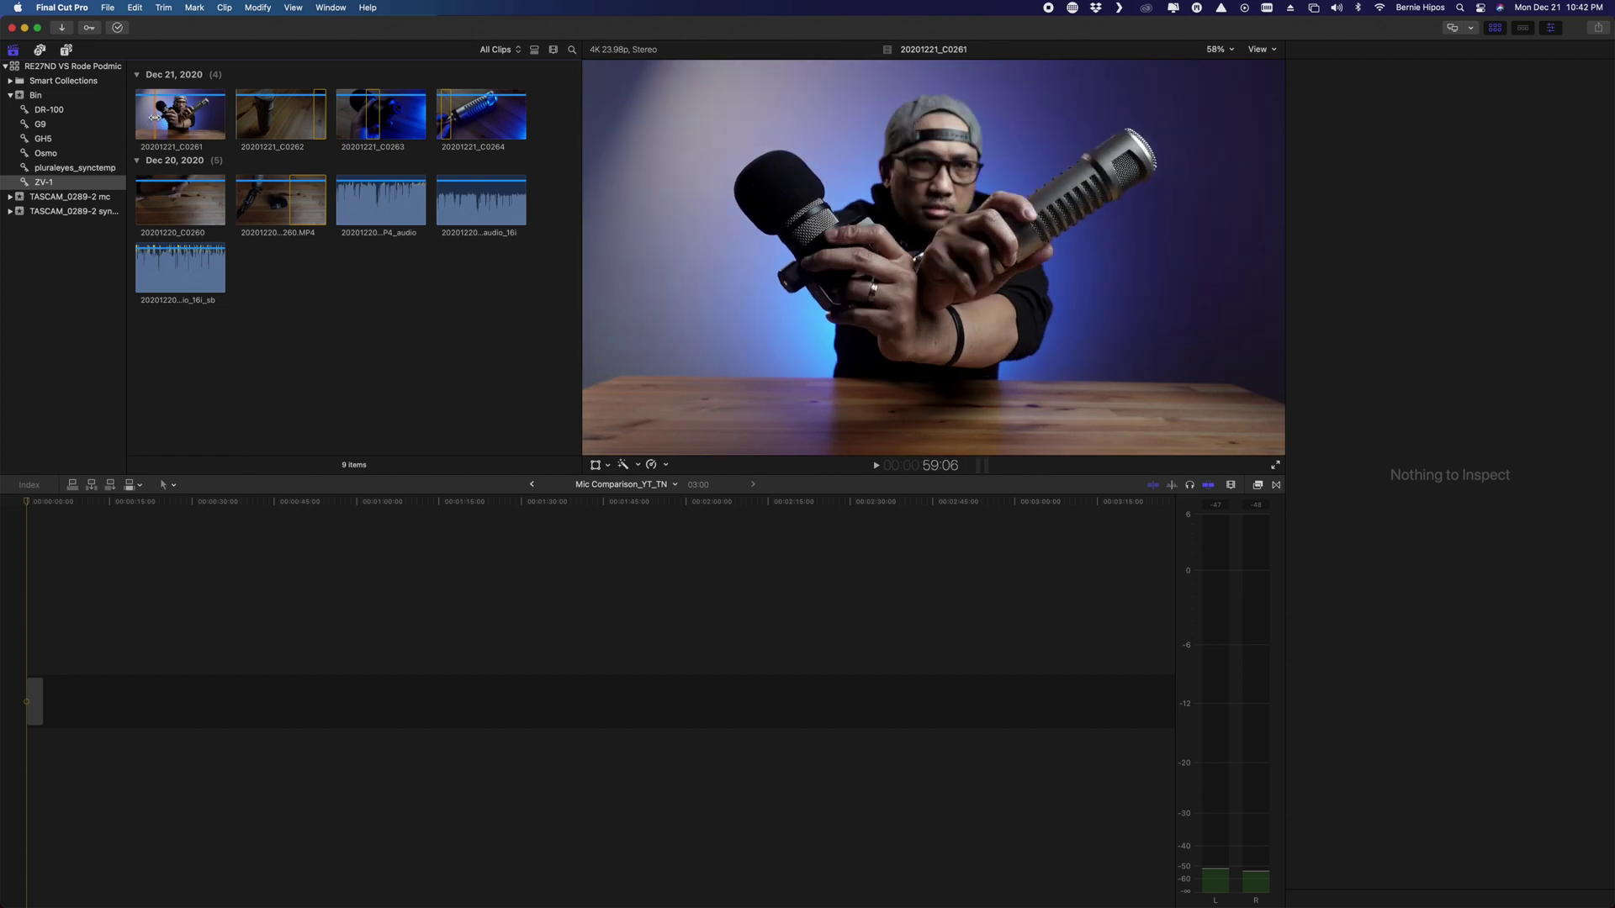
left_click(154, 118)
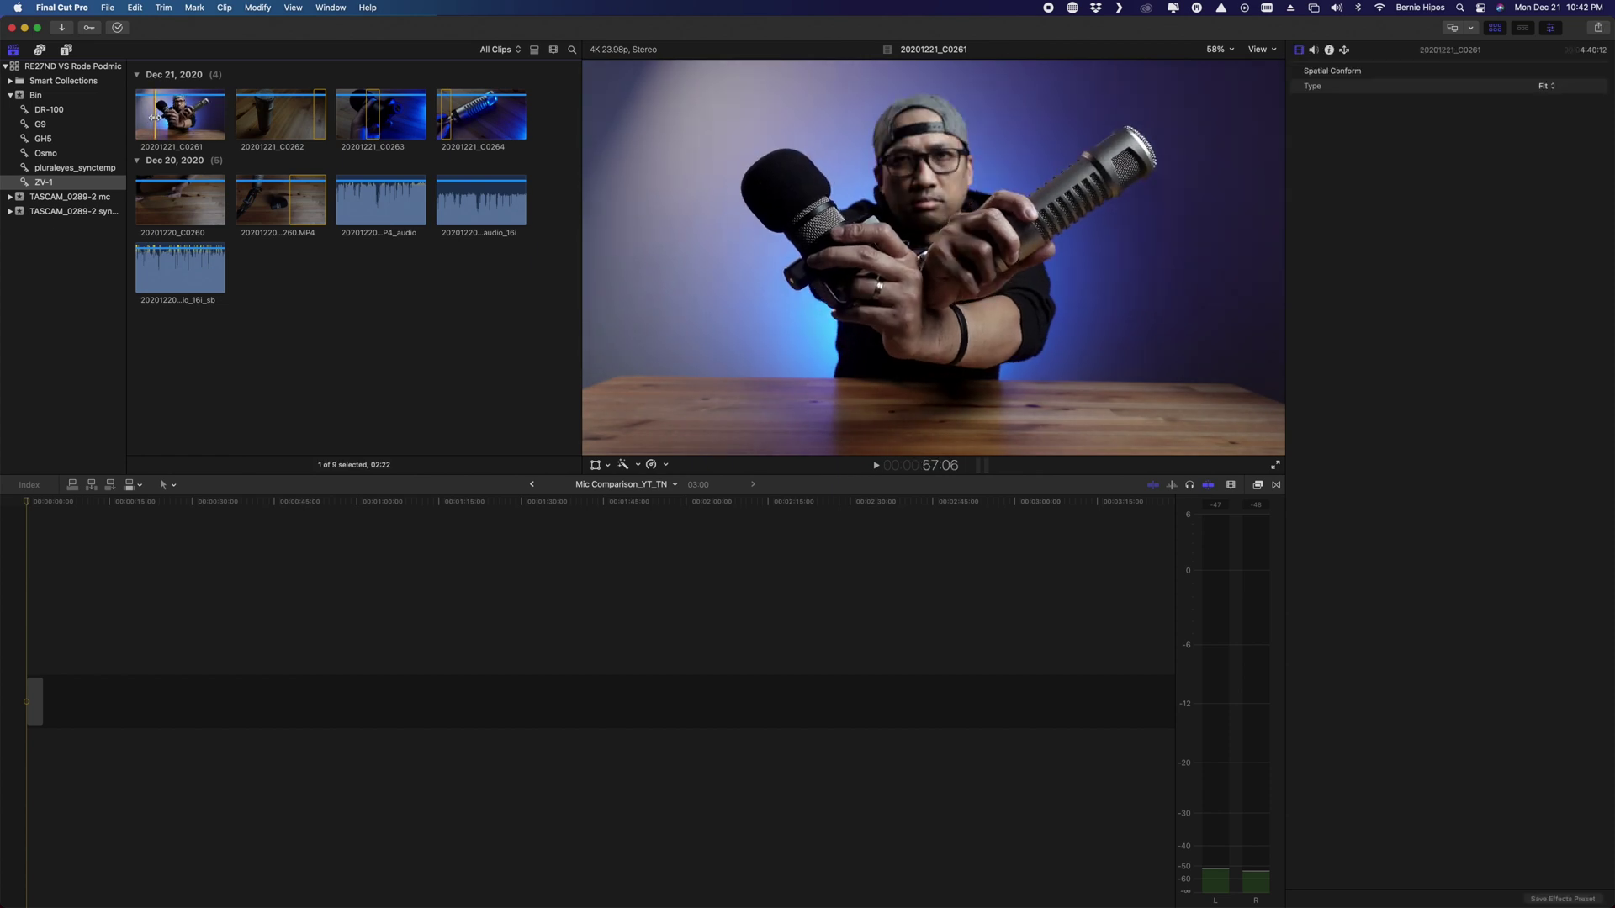
left_click_drag(154, 117, 35, 644)
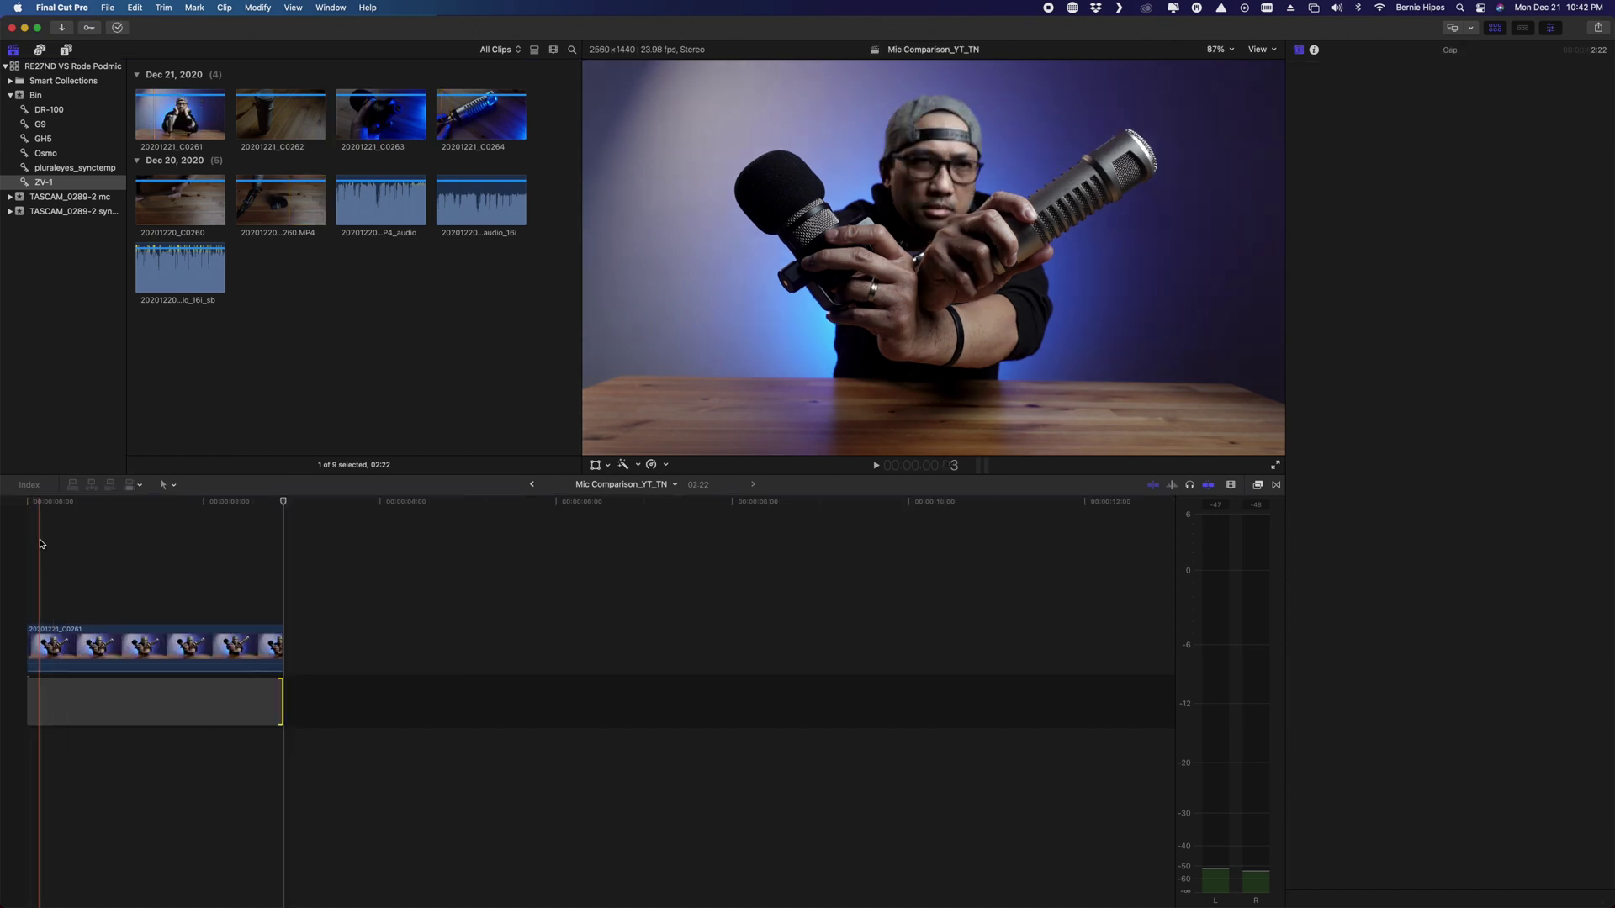
Step: Add a four-second freeze frame from the first frame of the connected 20201221_C0261 clip and remove the moving clip
key("super+equal")
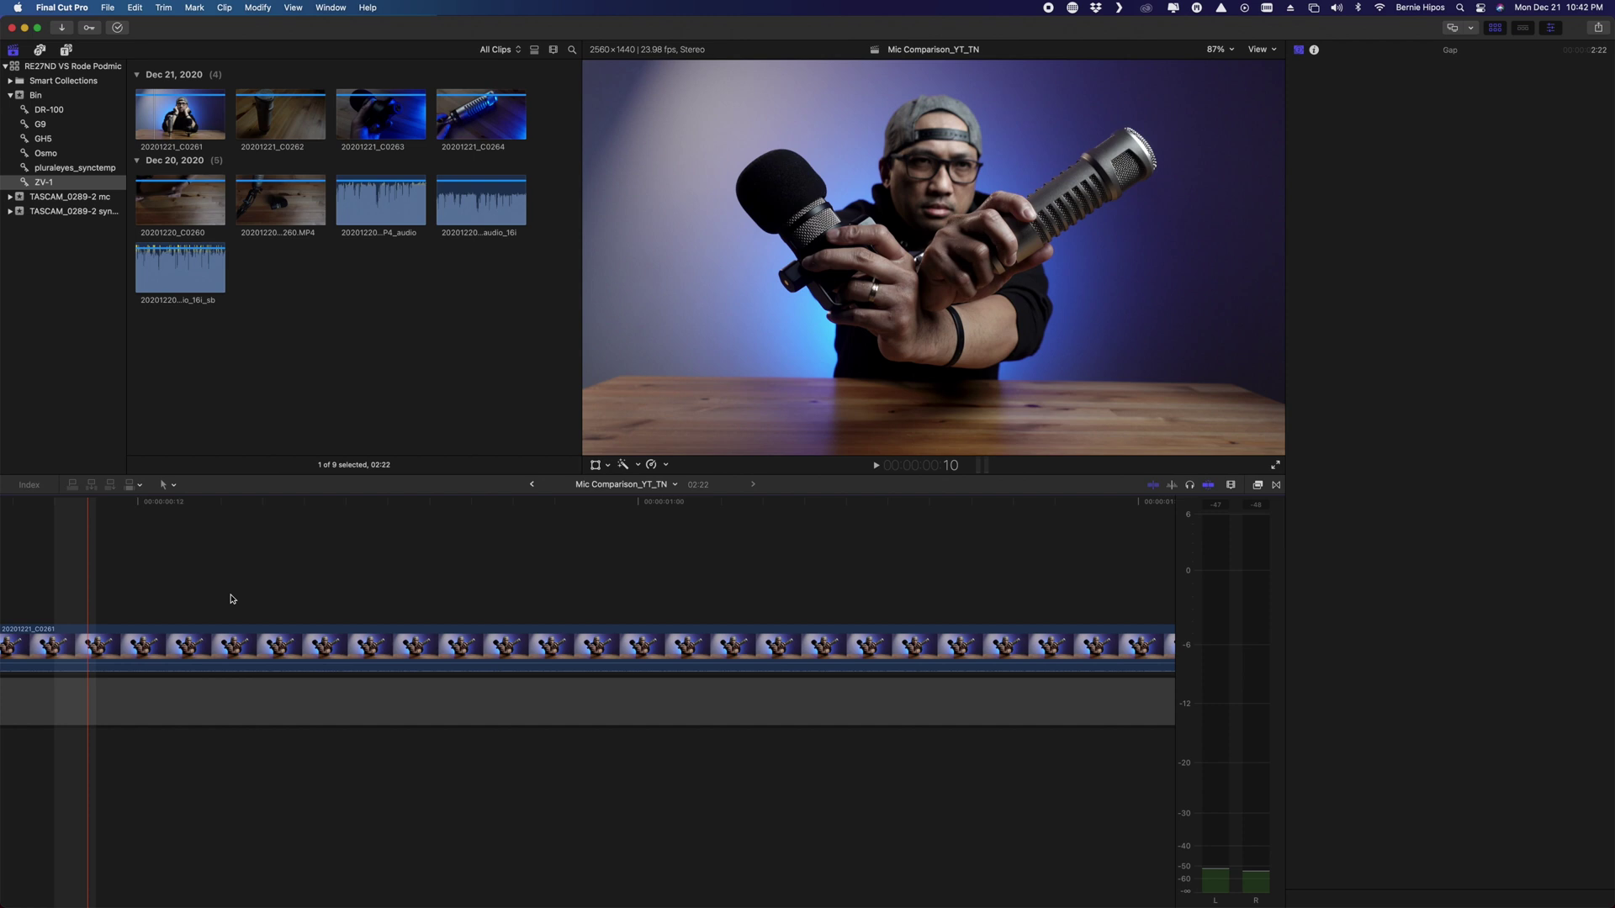
key("Home")
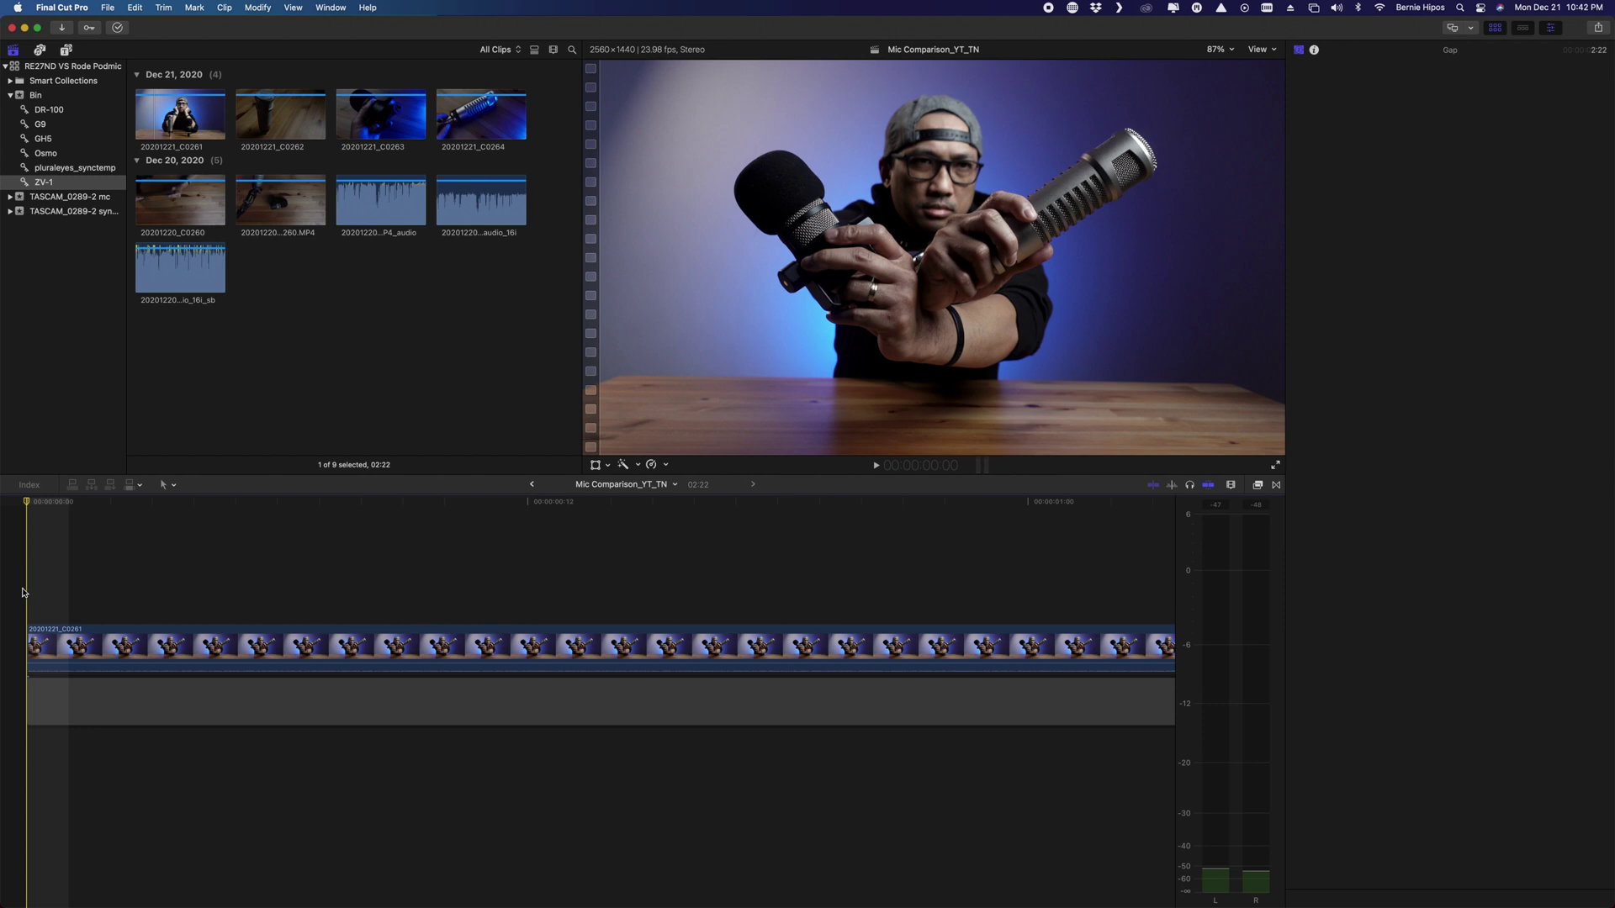
left_click(36, 644)
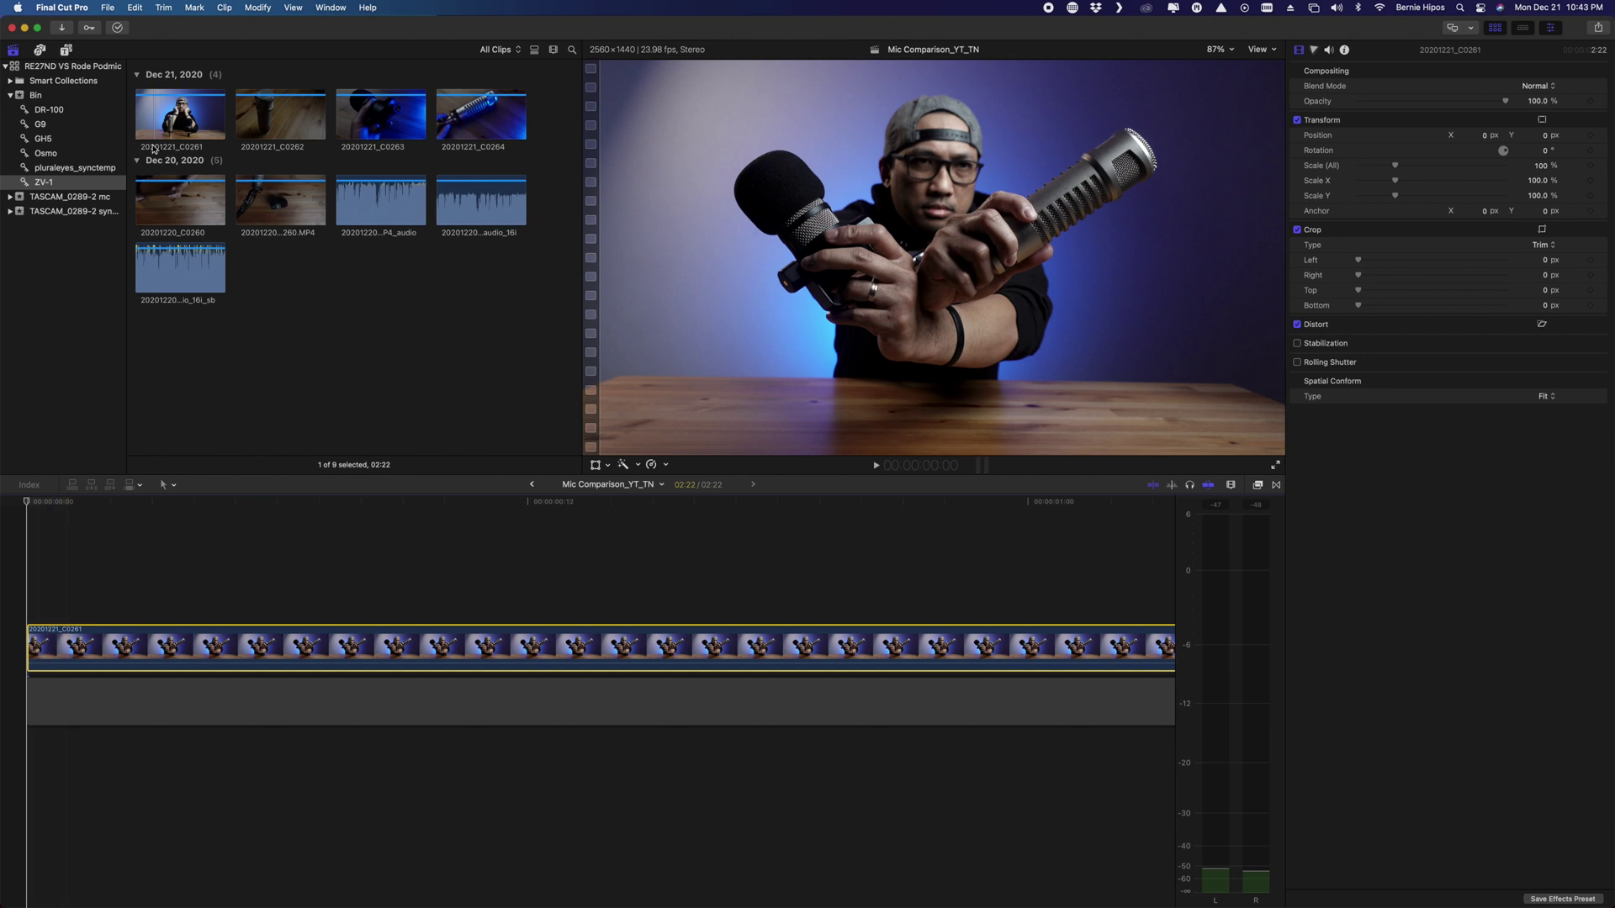
left_click(133, 6)
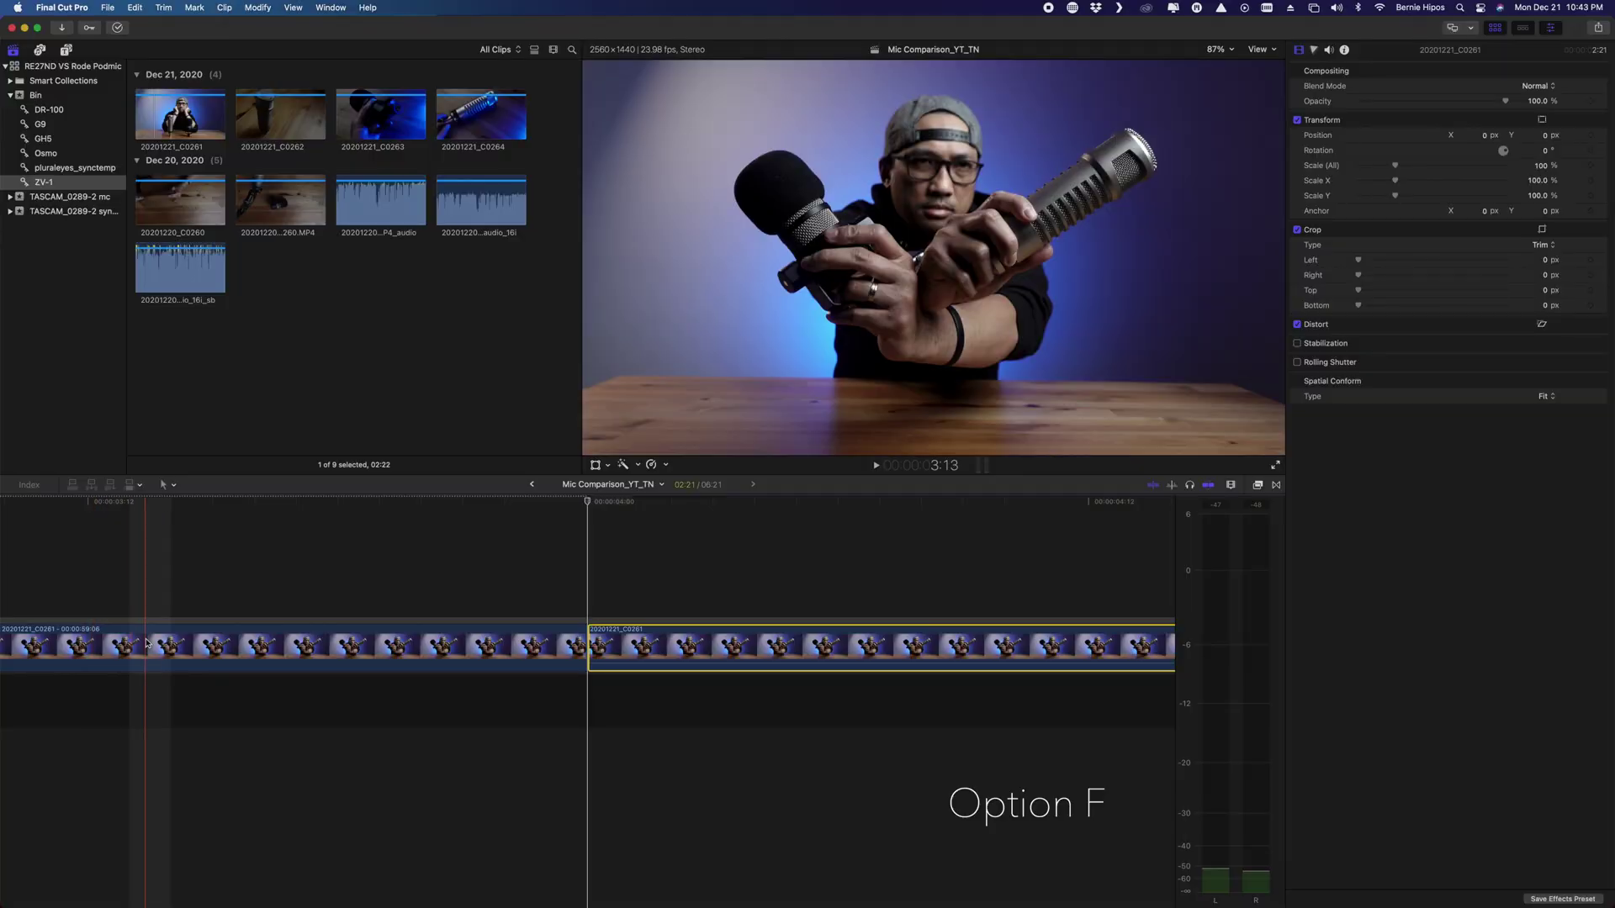
key("alt+f")
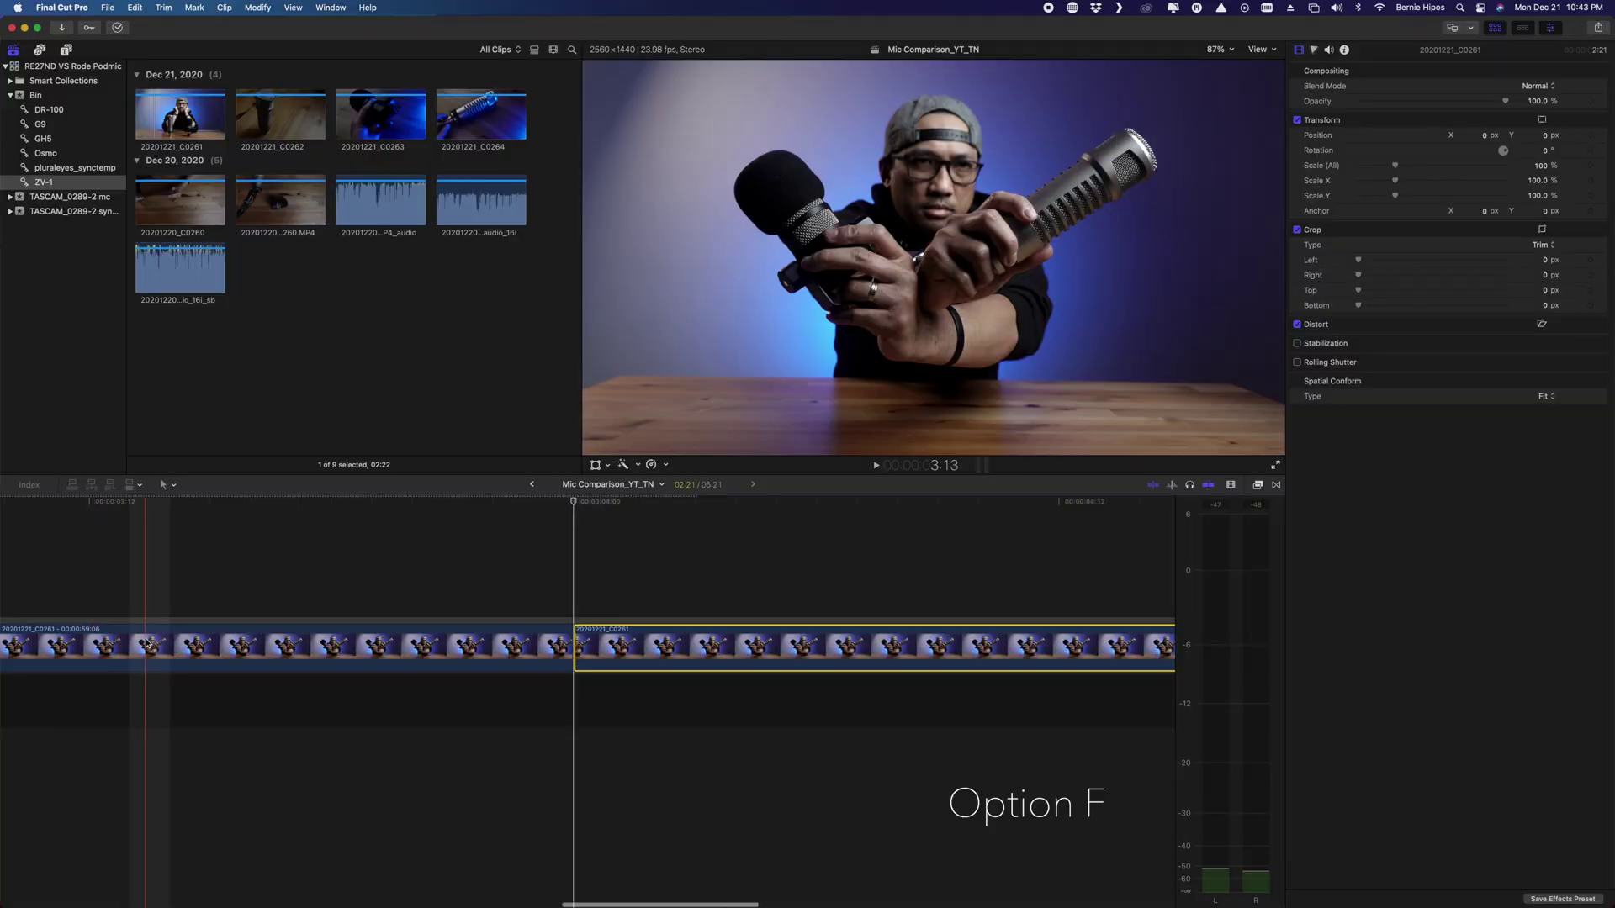
key("super+minus")
key("super+minus")
key("super+minus")
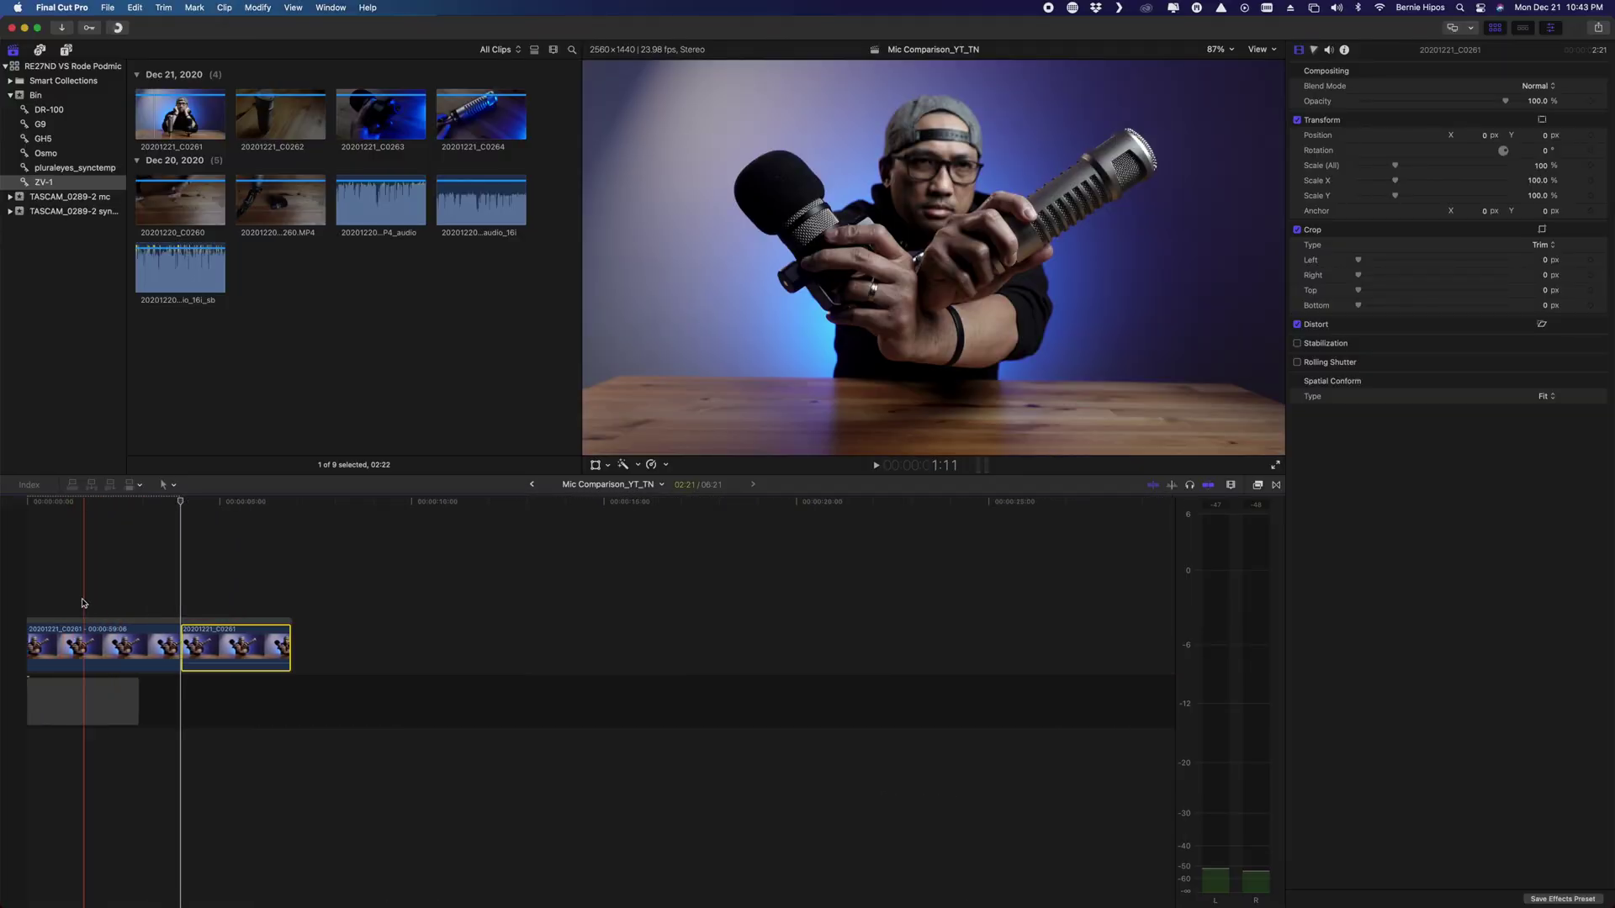
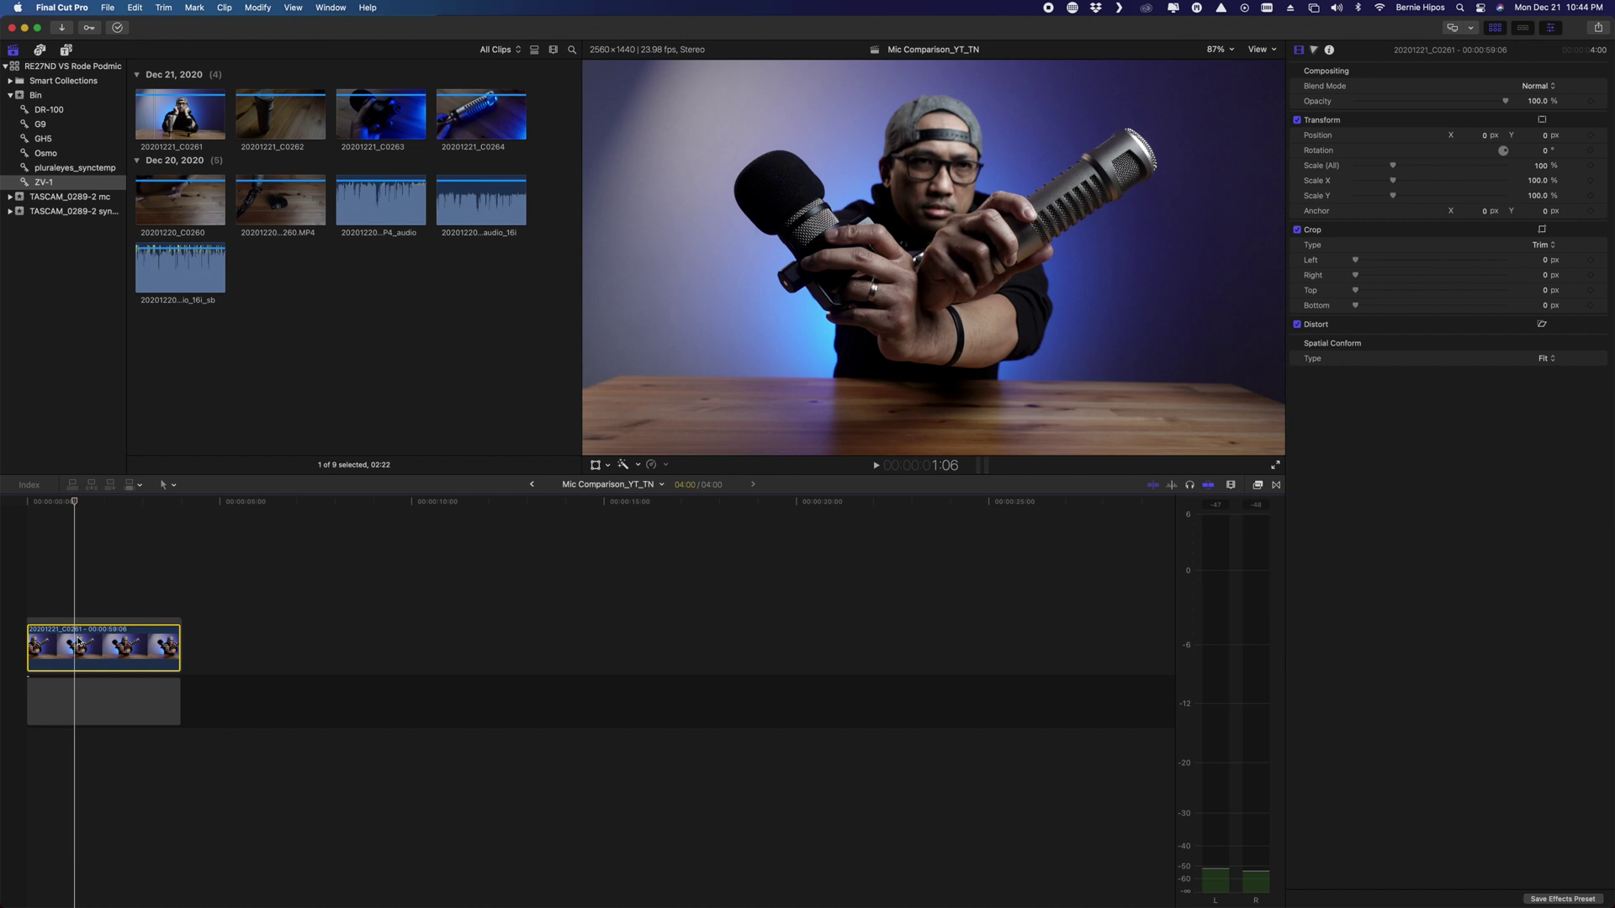
Step: Find the Custom title in the titles library and connect it above the freeze frame for the same length
left_click(66, 51)
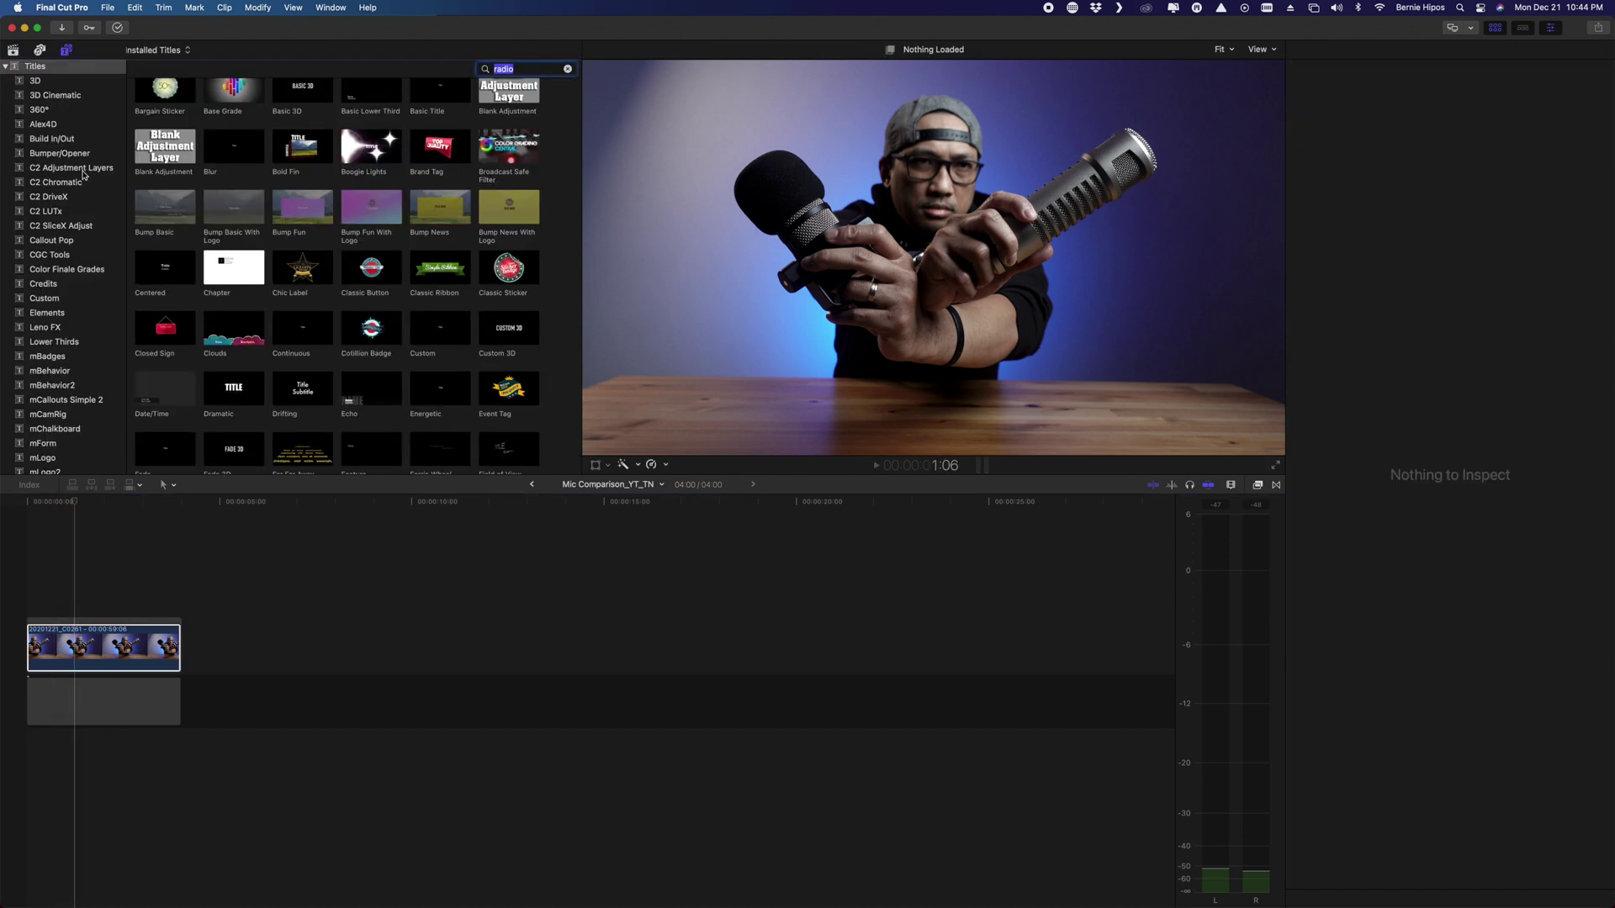
scroll(263, 372, "down", 5)
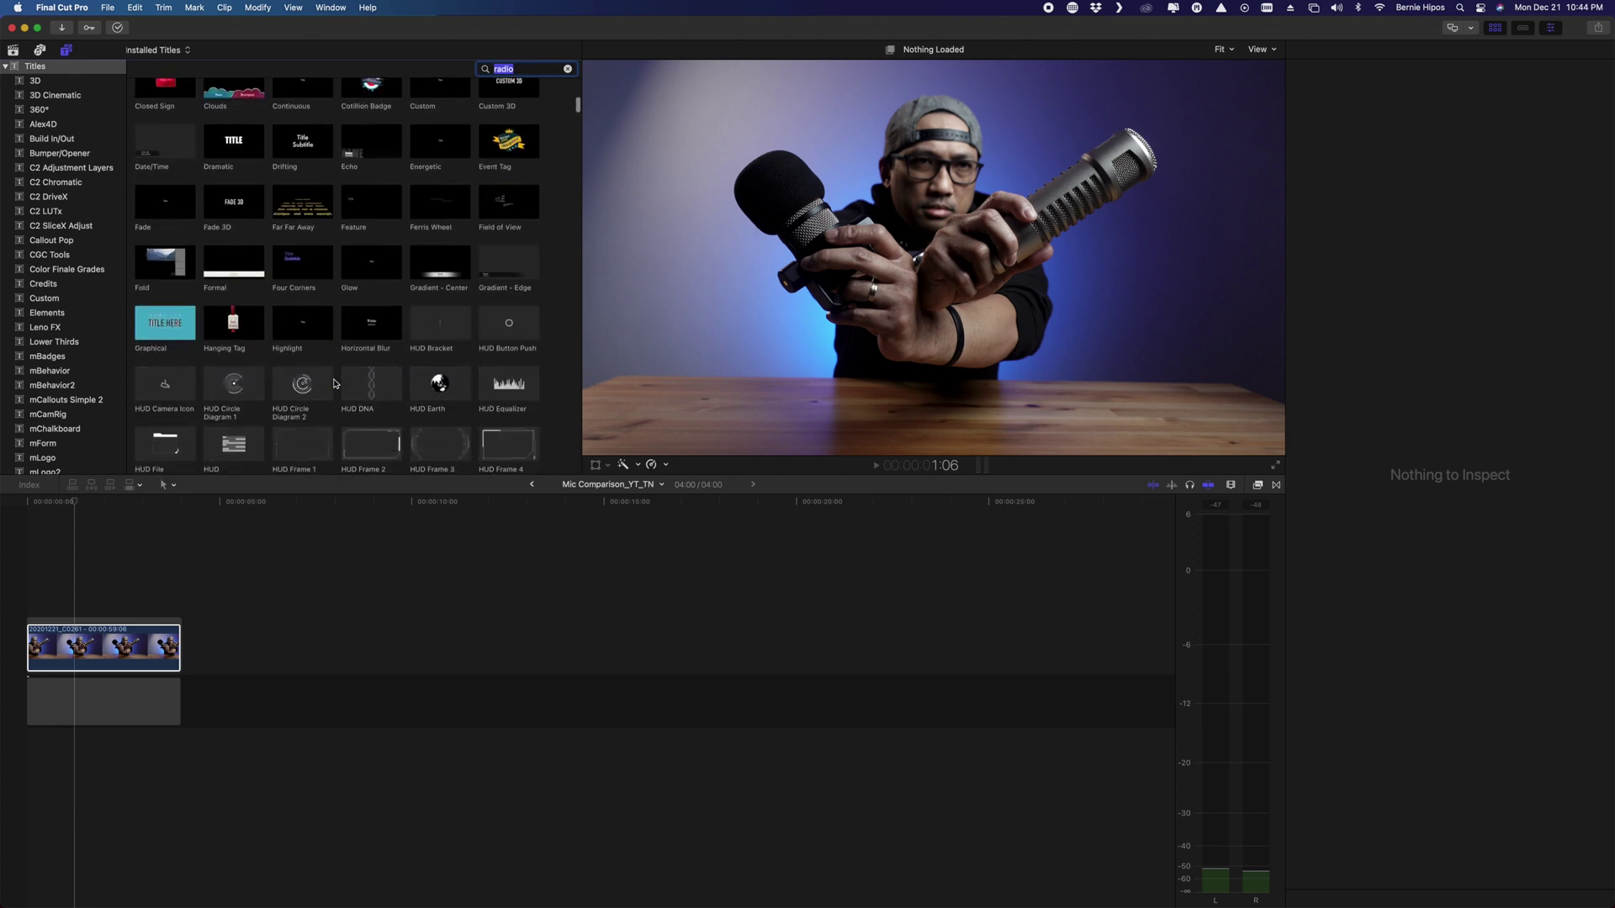
scroll(382, 319, "up", 2)
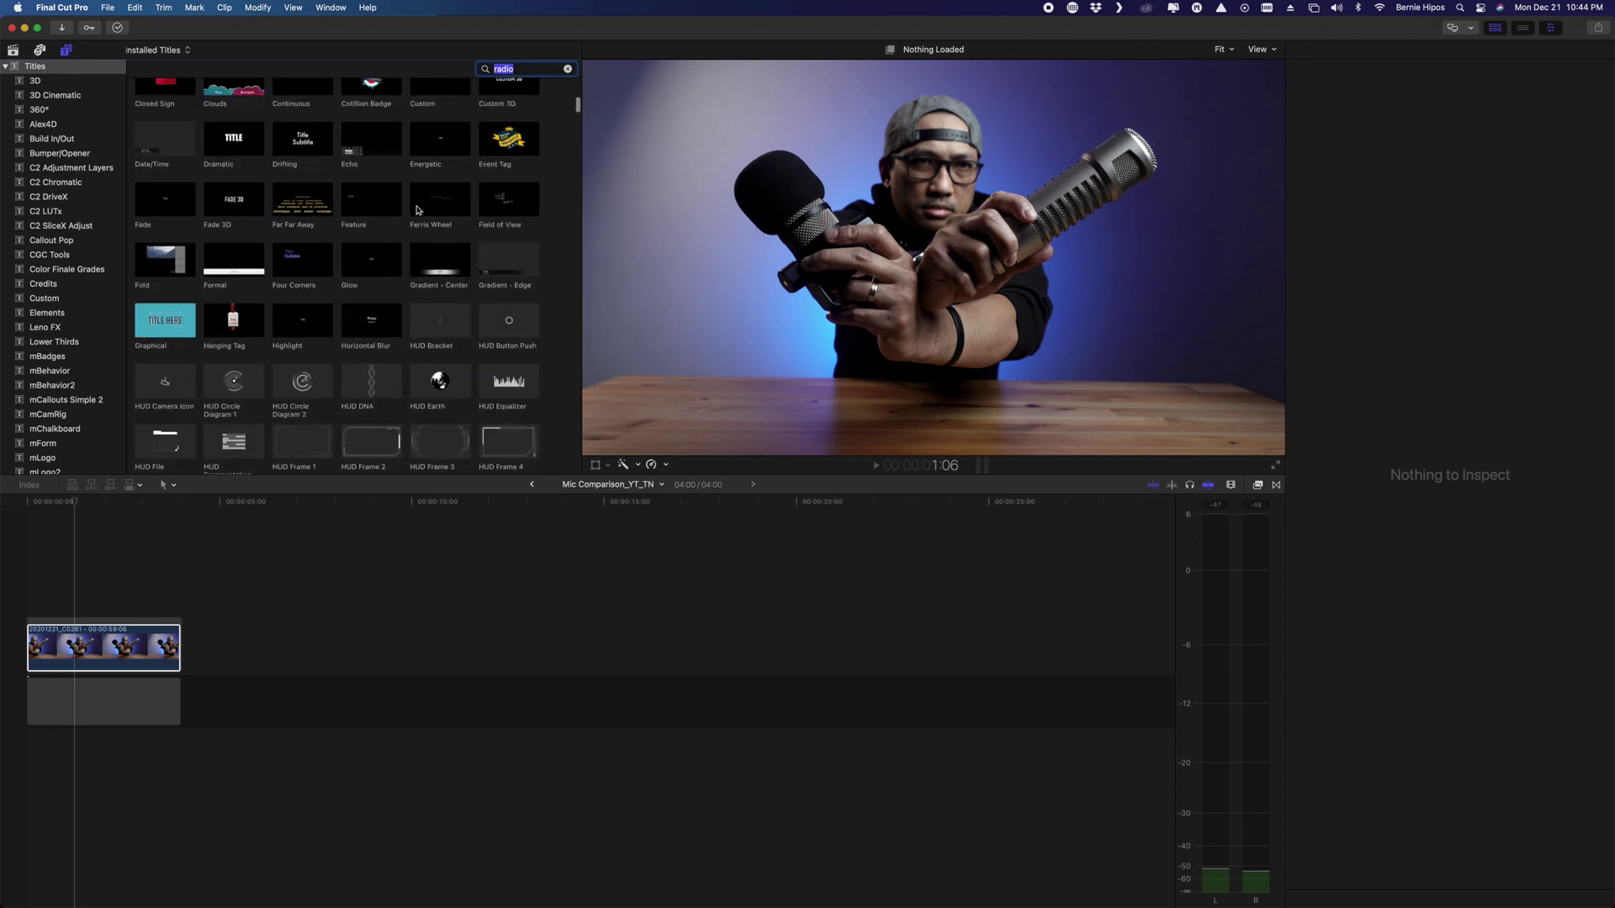
scroll(395, 164, "up", 1)
left_click(430, 155)
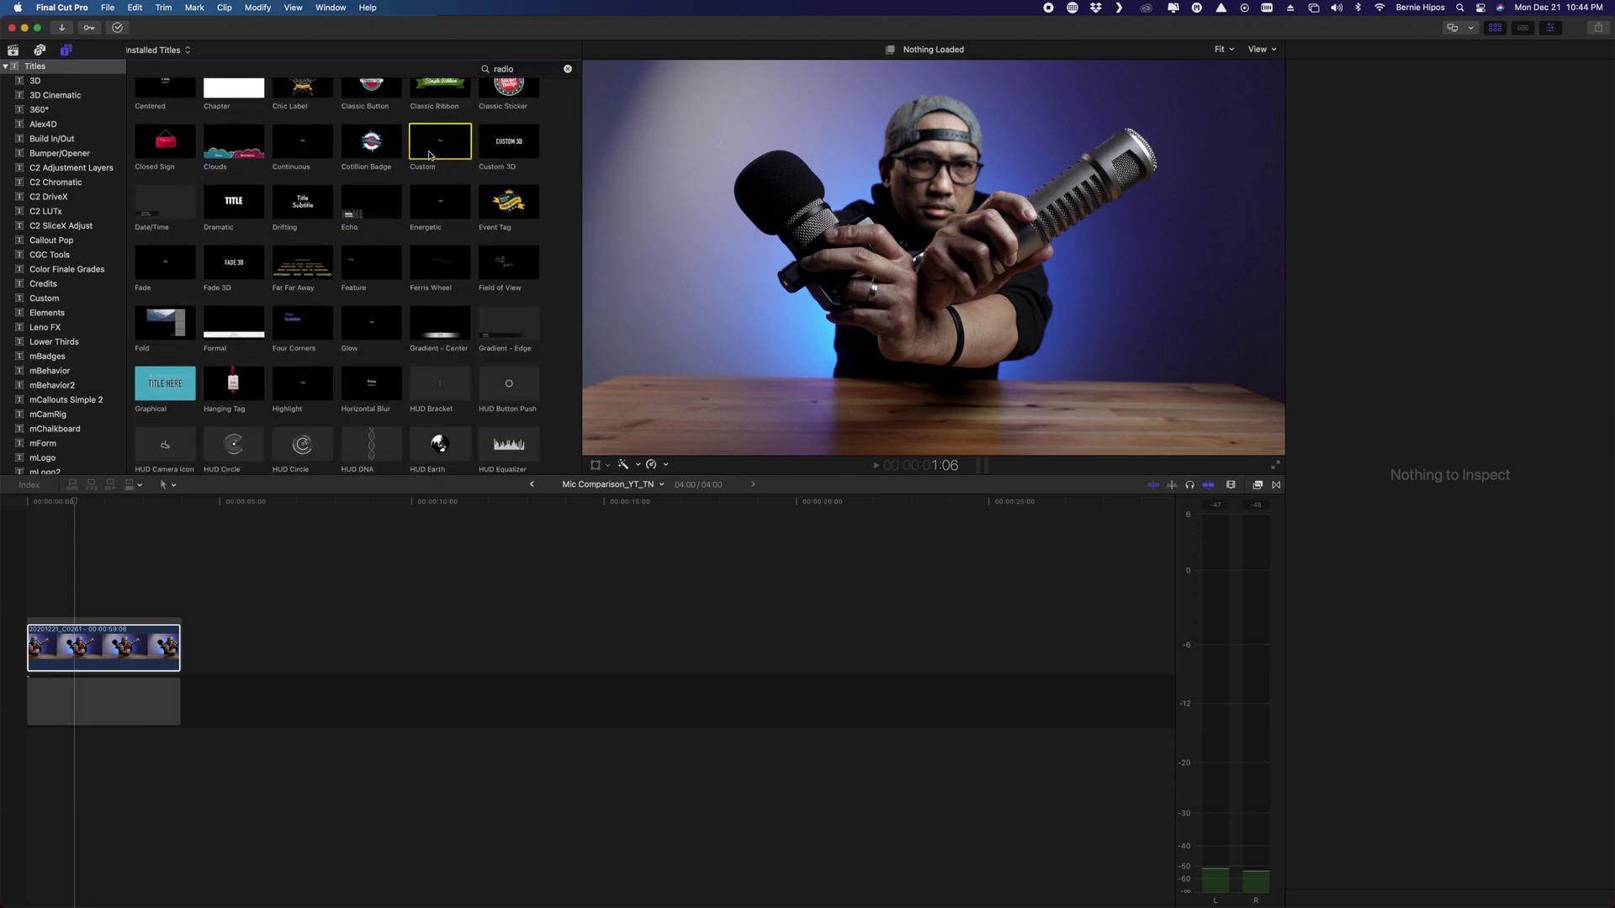
left_click_drag(429, 155, 89, 613)
Step: Replace the Custom title's placeholder text with "$99"
key("cmd+4")
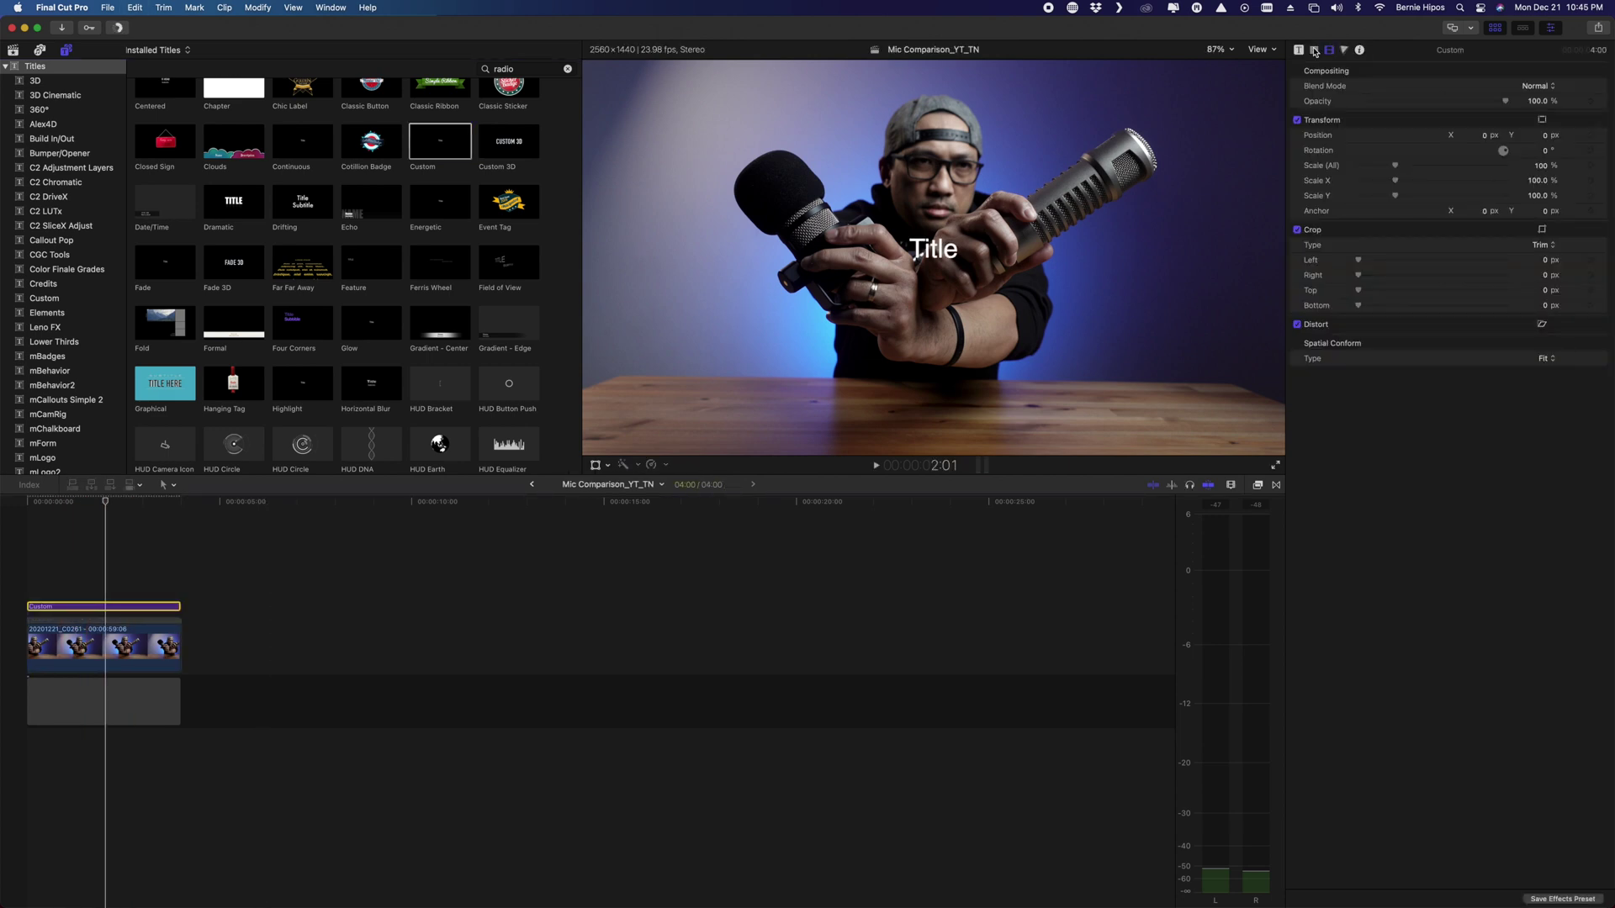
left_click(1315, 50)
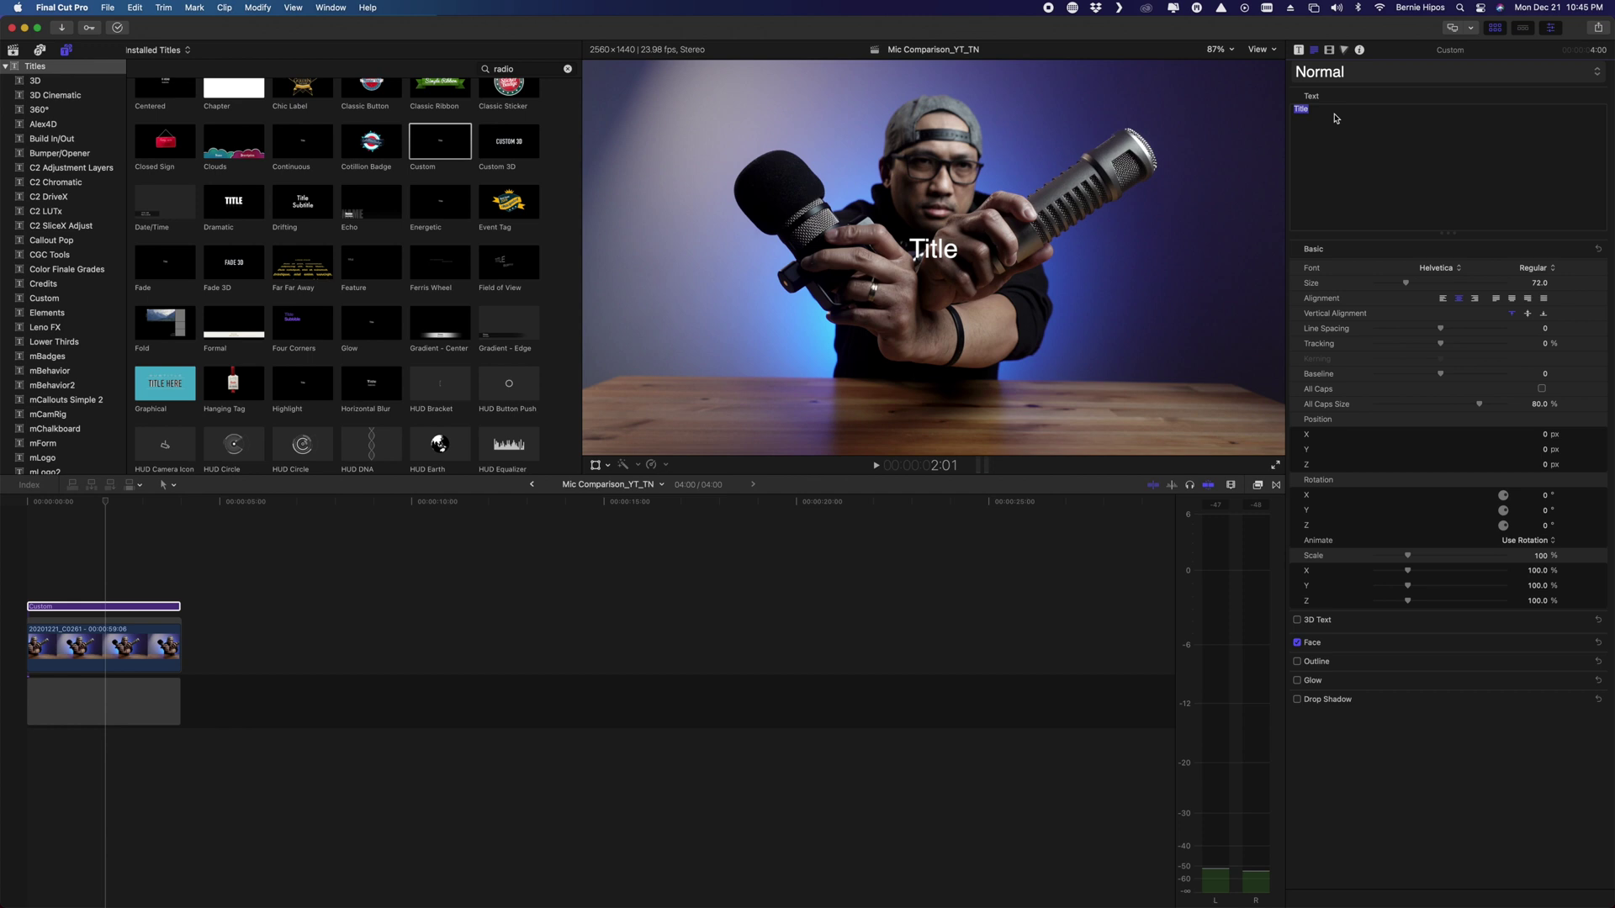
type("$99")
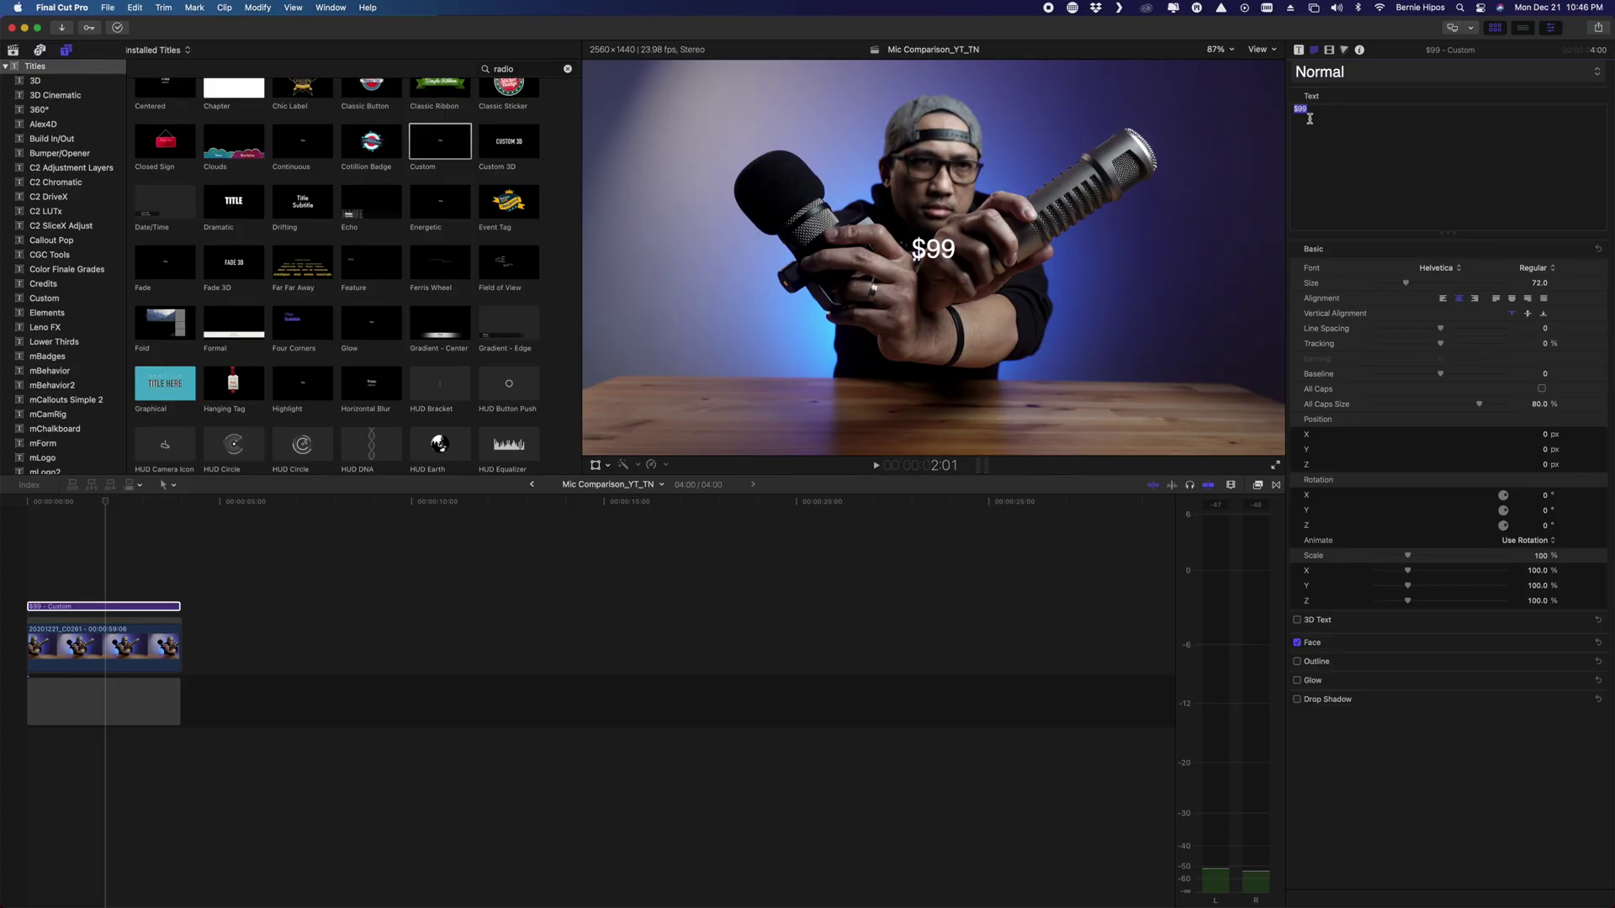
Step: Set the font of the $99 title to Avenir Next
left_click(1436, 267)
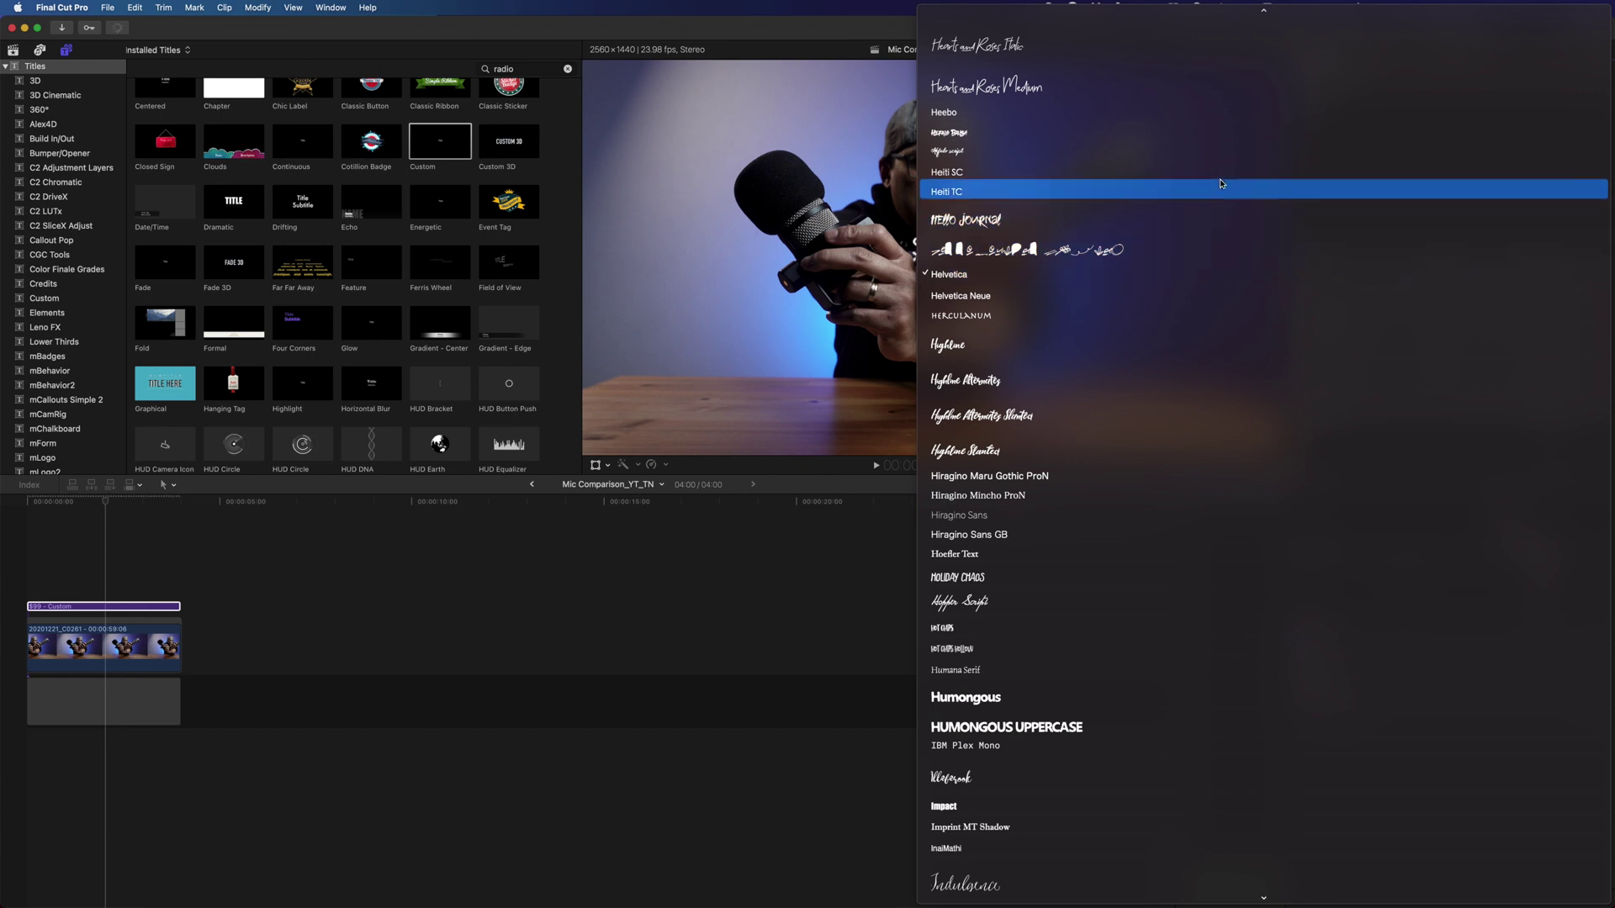
scroll(1222, 181, "up", 10)
scroll(1221, 184, "up", 10)
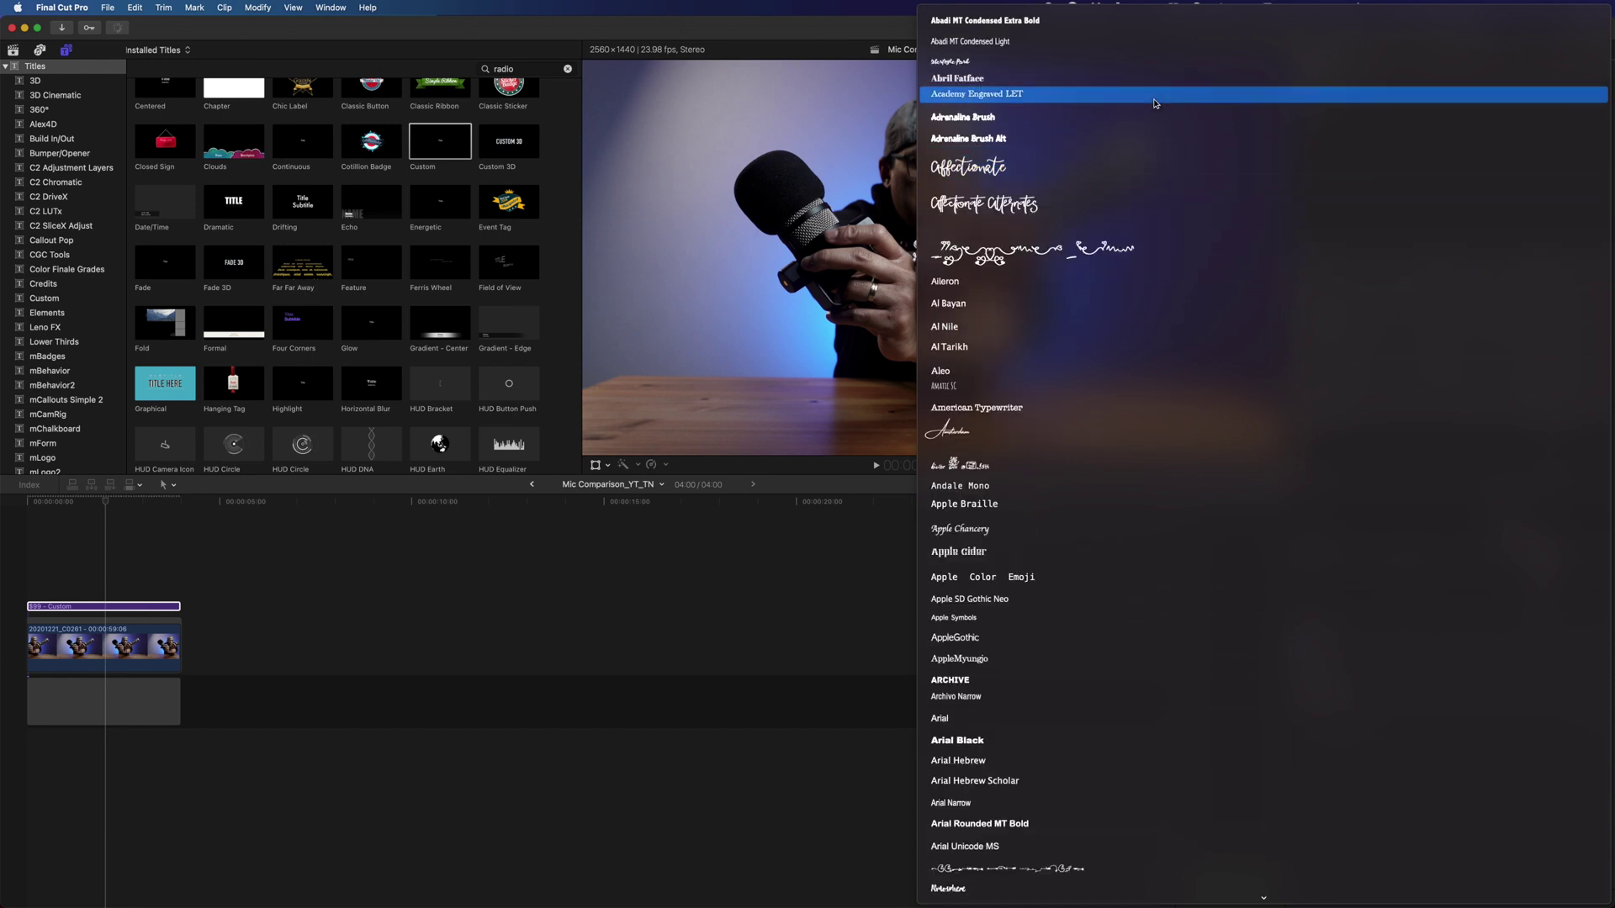
scroll(996, 743, "down", 3)
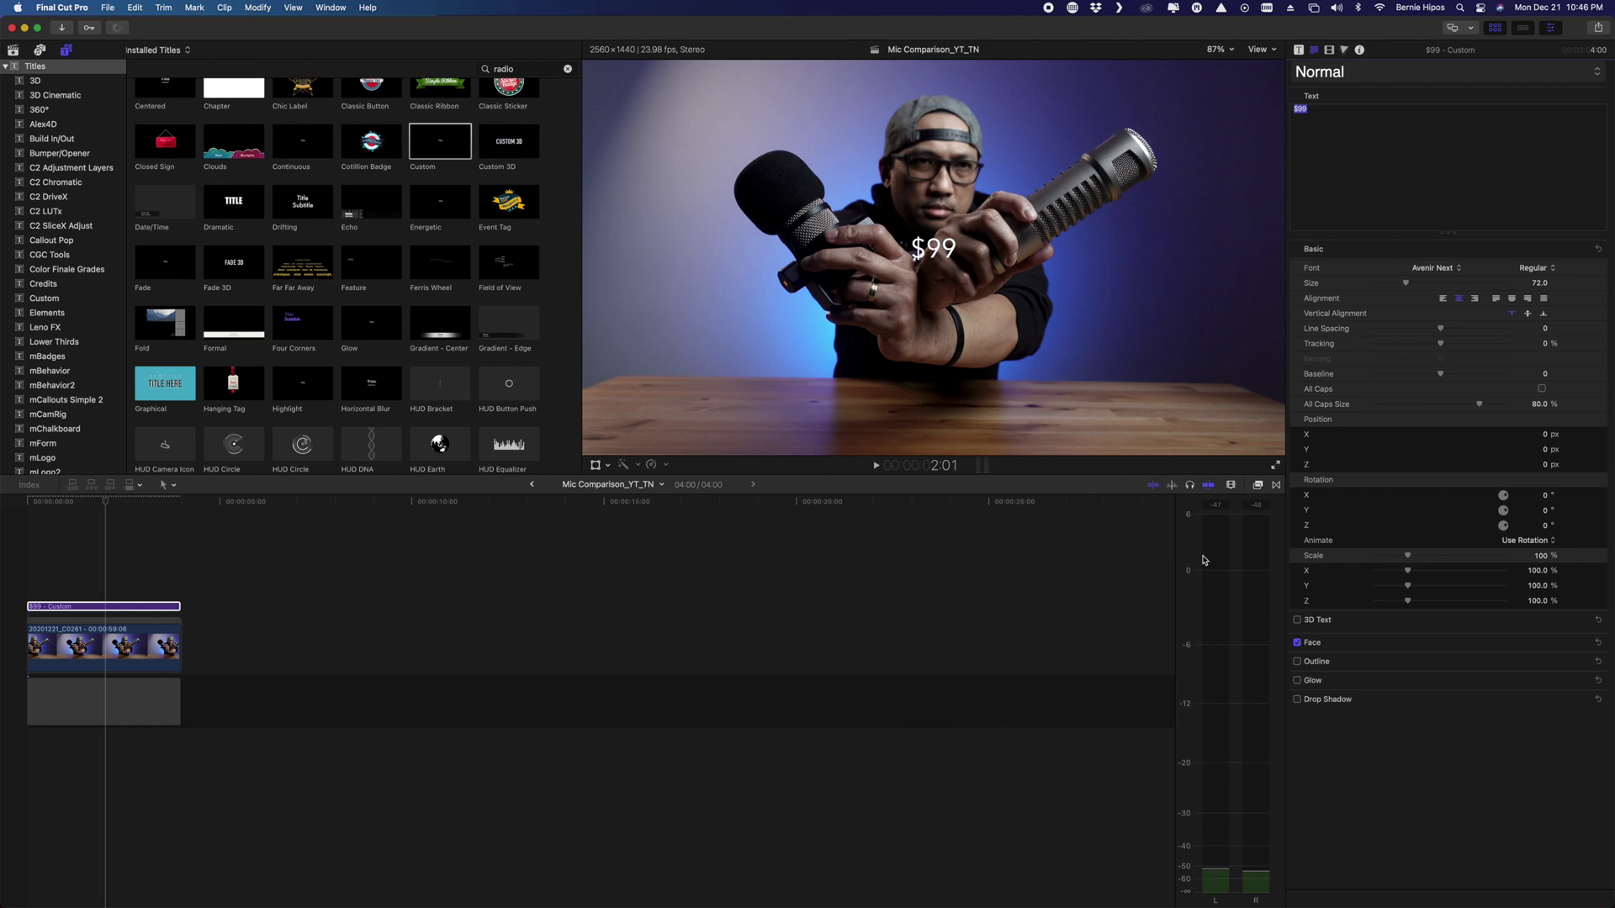
Step: Set the $99 title's font style to Heavy Italic and its size to 300
key("Escape")
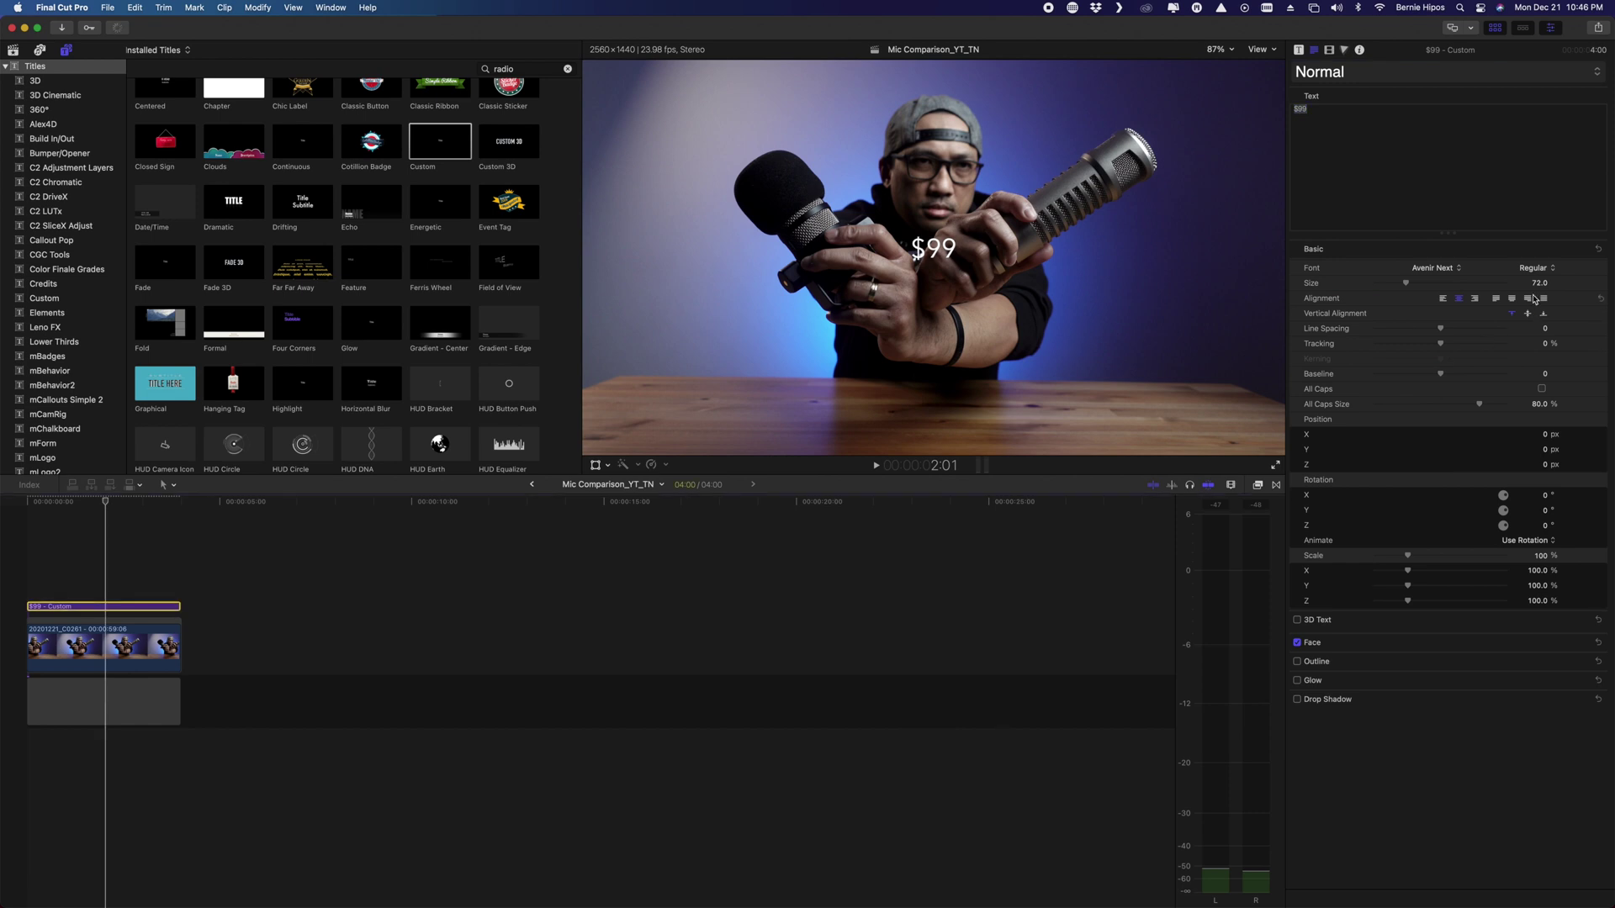
left_click(1534, 270)
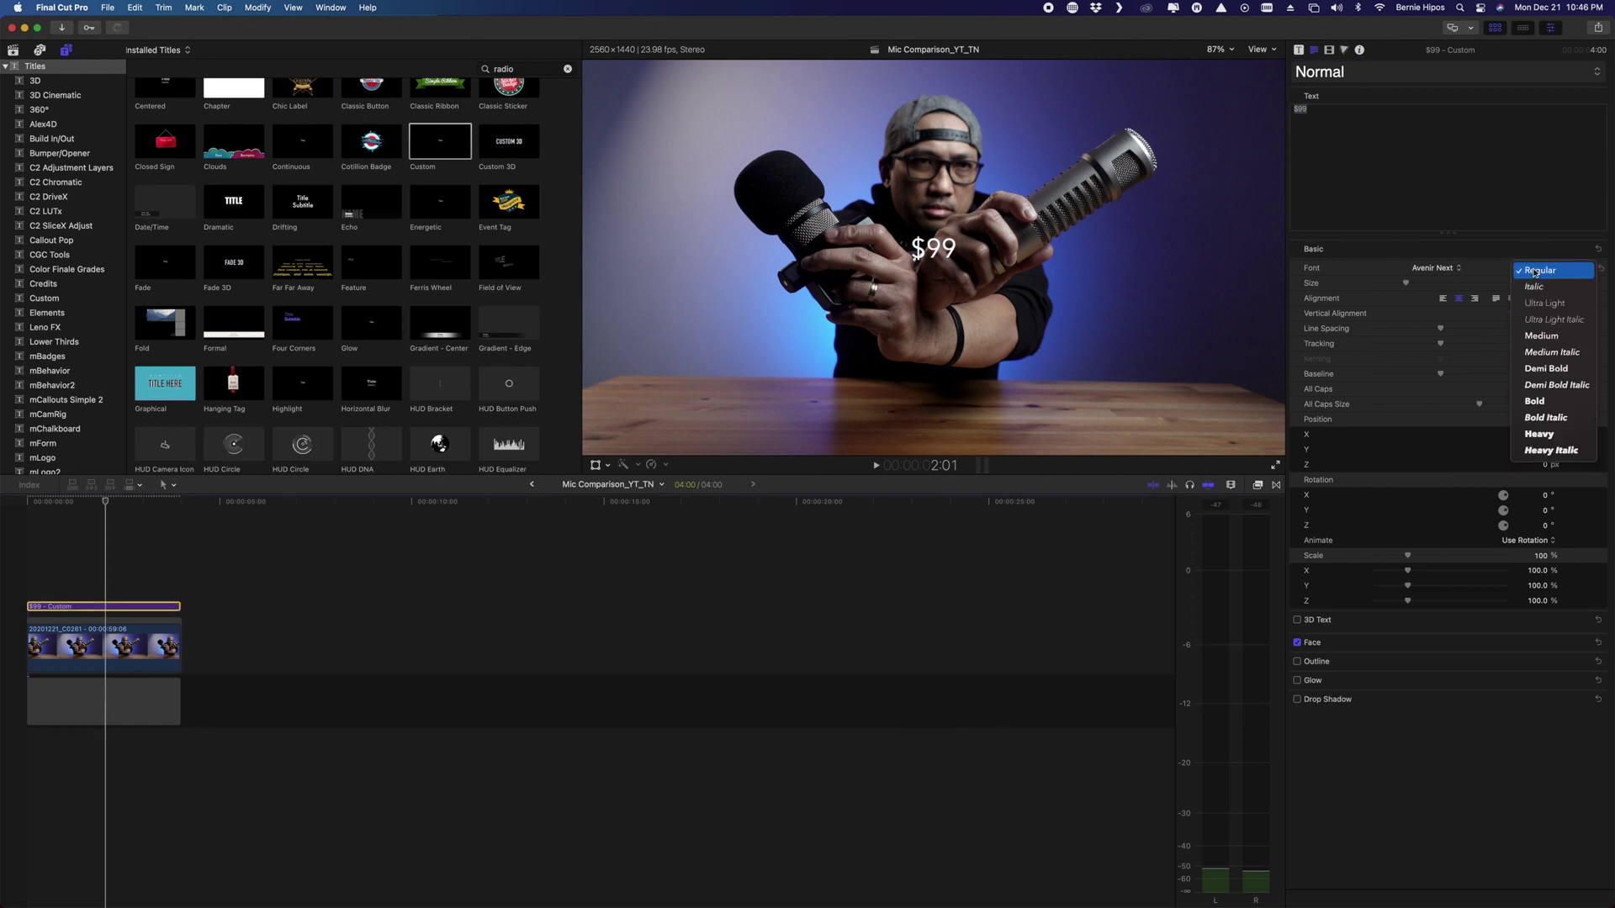
left_click(1541, 457)
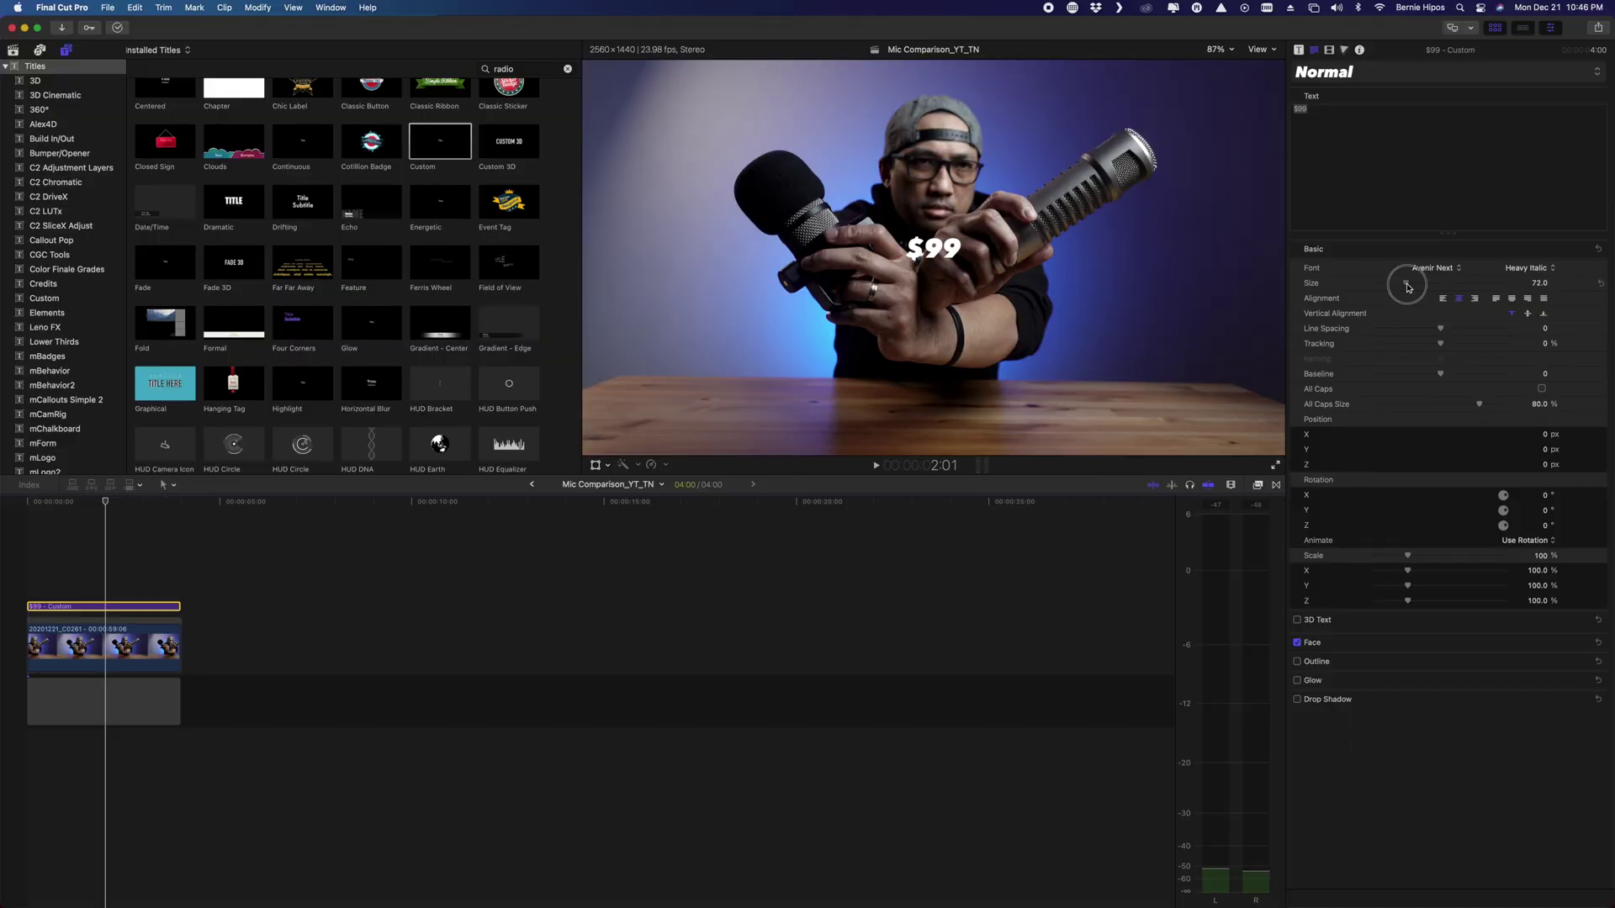
left_click_drag(1408, 287, 1505, 289)
left_click(1533, 283)
key("Return")
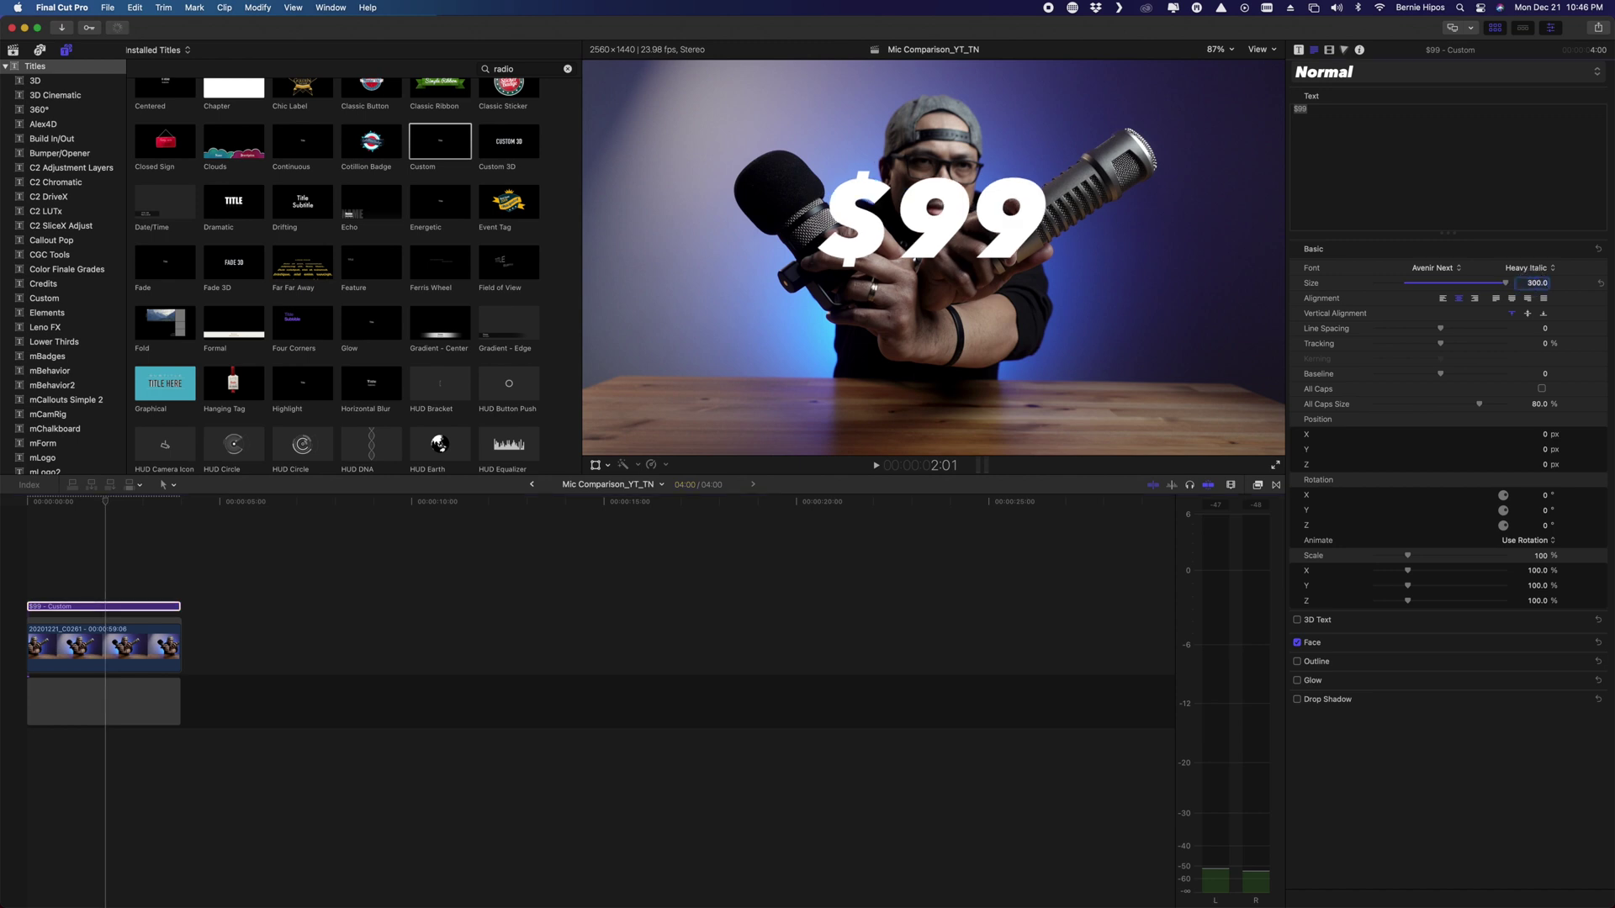
Step: Move the $99 title with Transform to the table edge below the left-hand microphone and reduce its size to 203
left_click(957, 243)
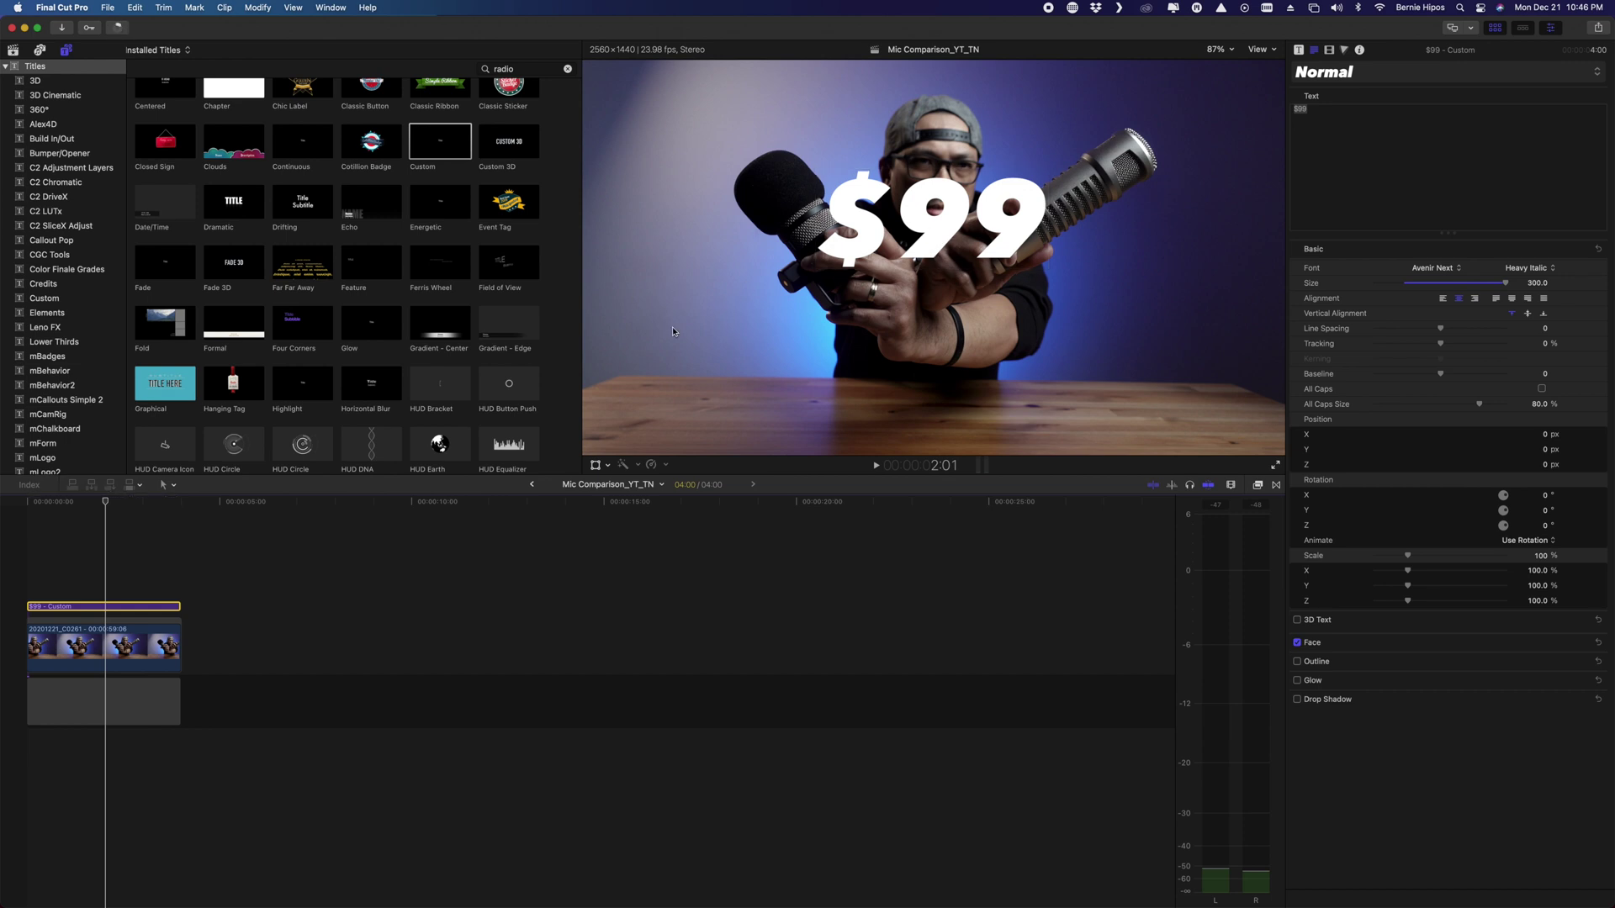
left_click(595, 465)
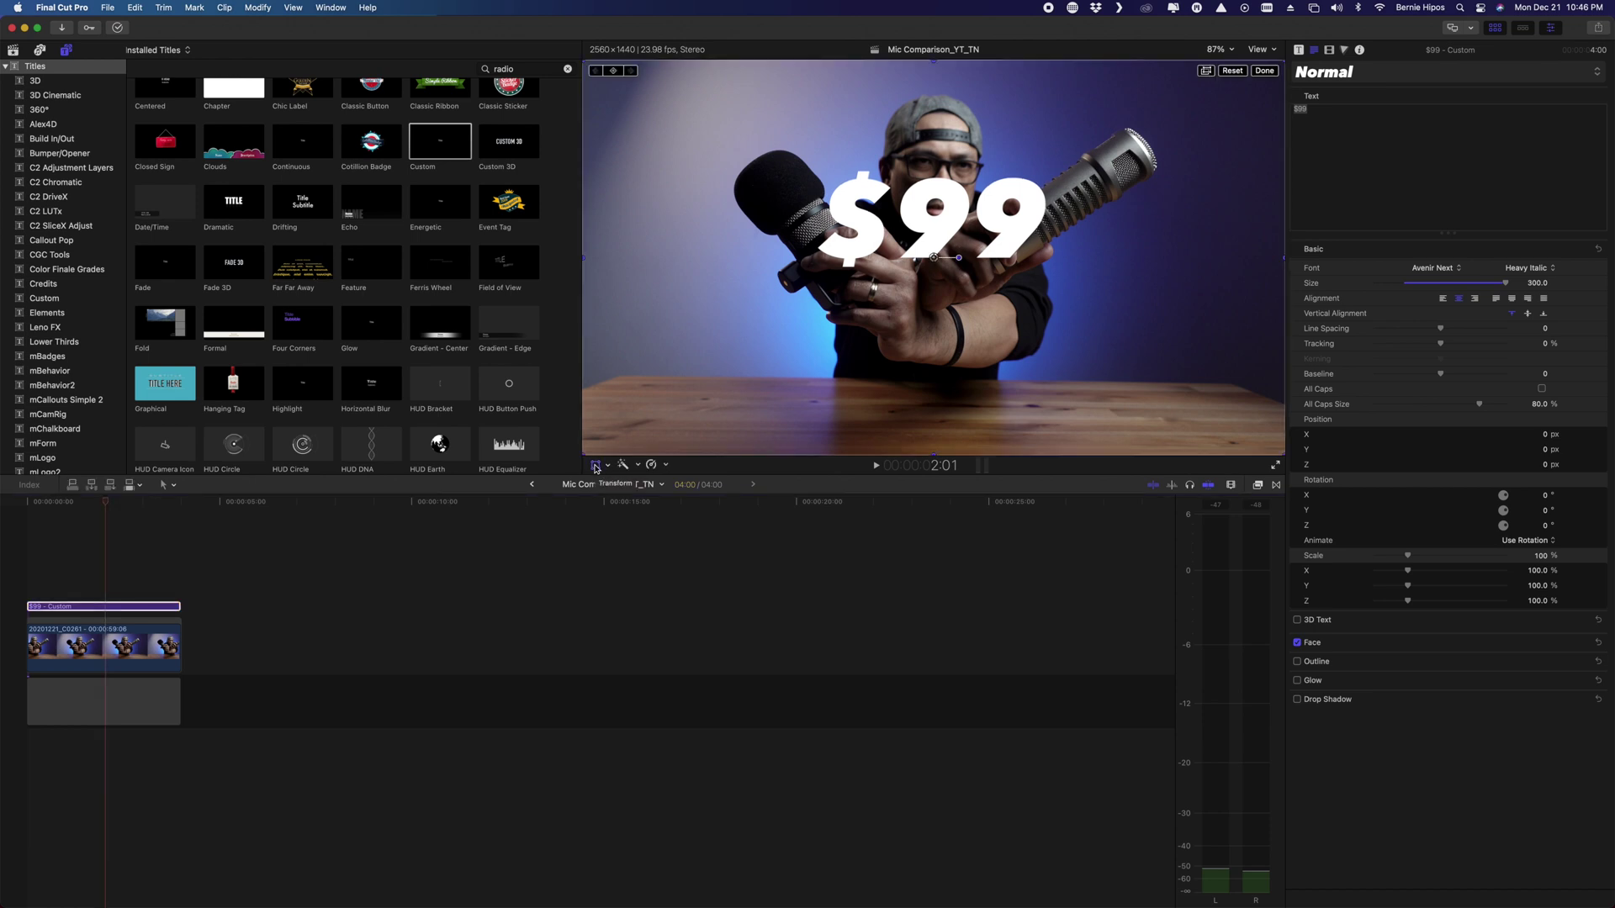
left_click_drag(1128, 205, 912, 356)
left_click_drag(1505, 284, 1466, 284)
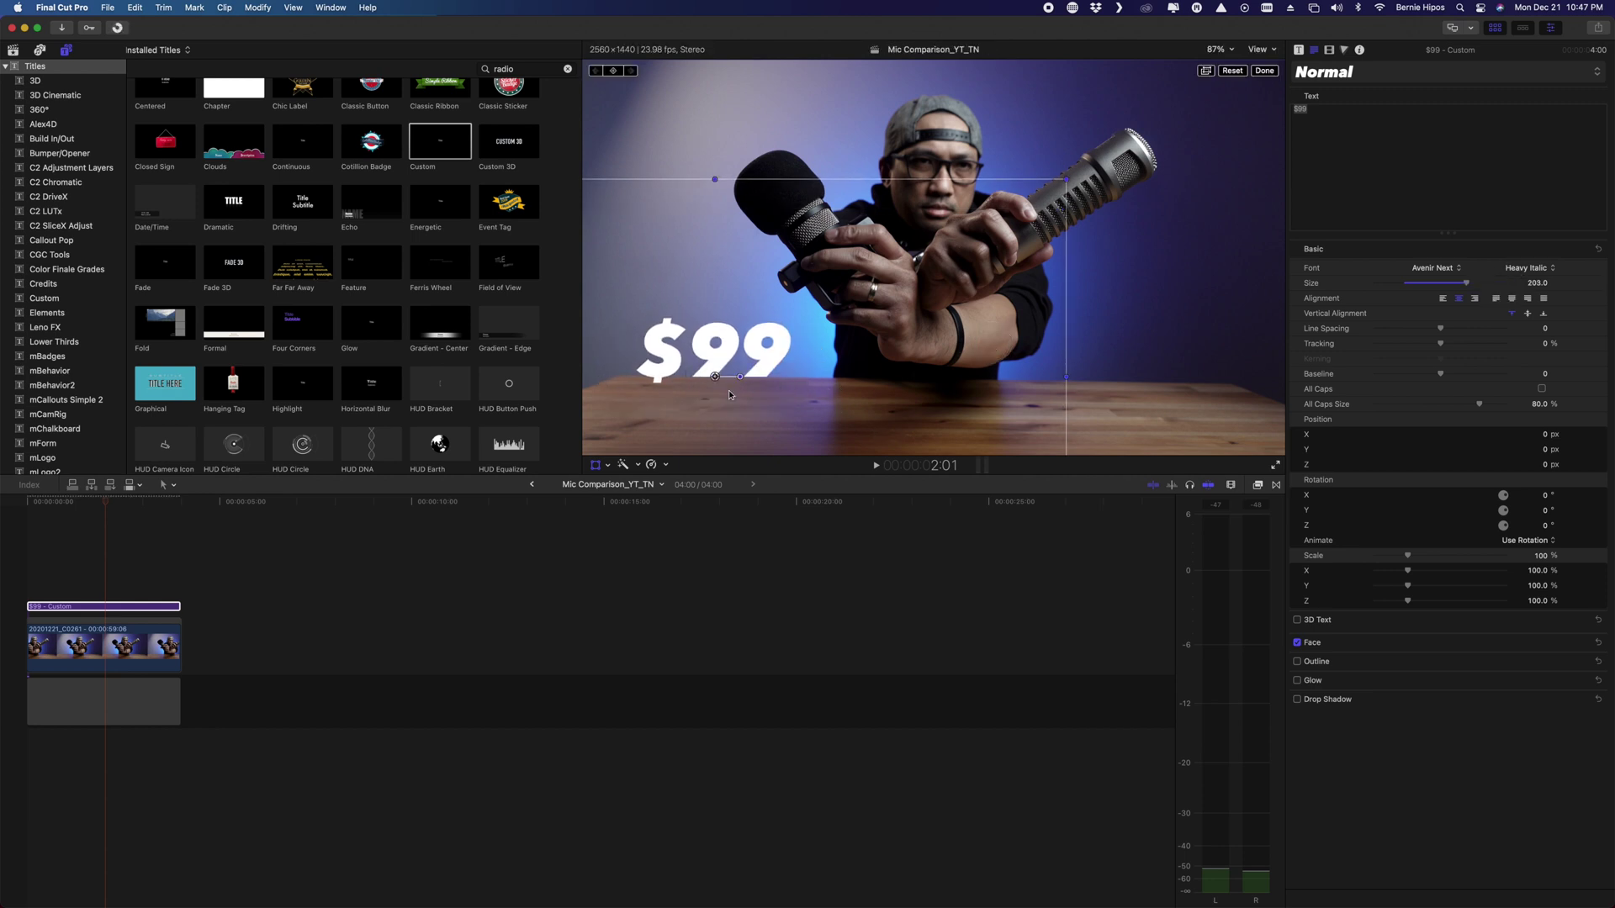
left_click_drag(852, 360, 855, 363)
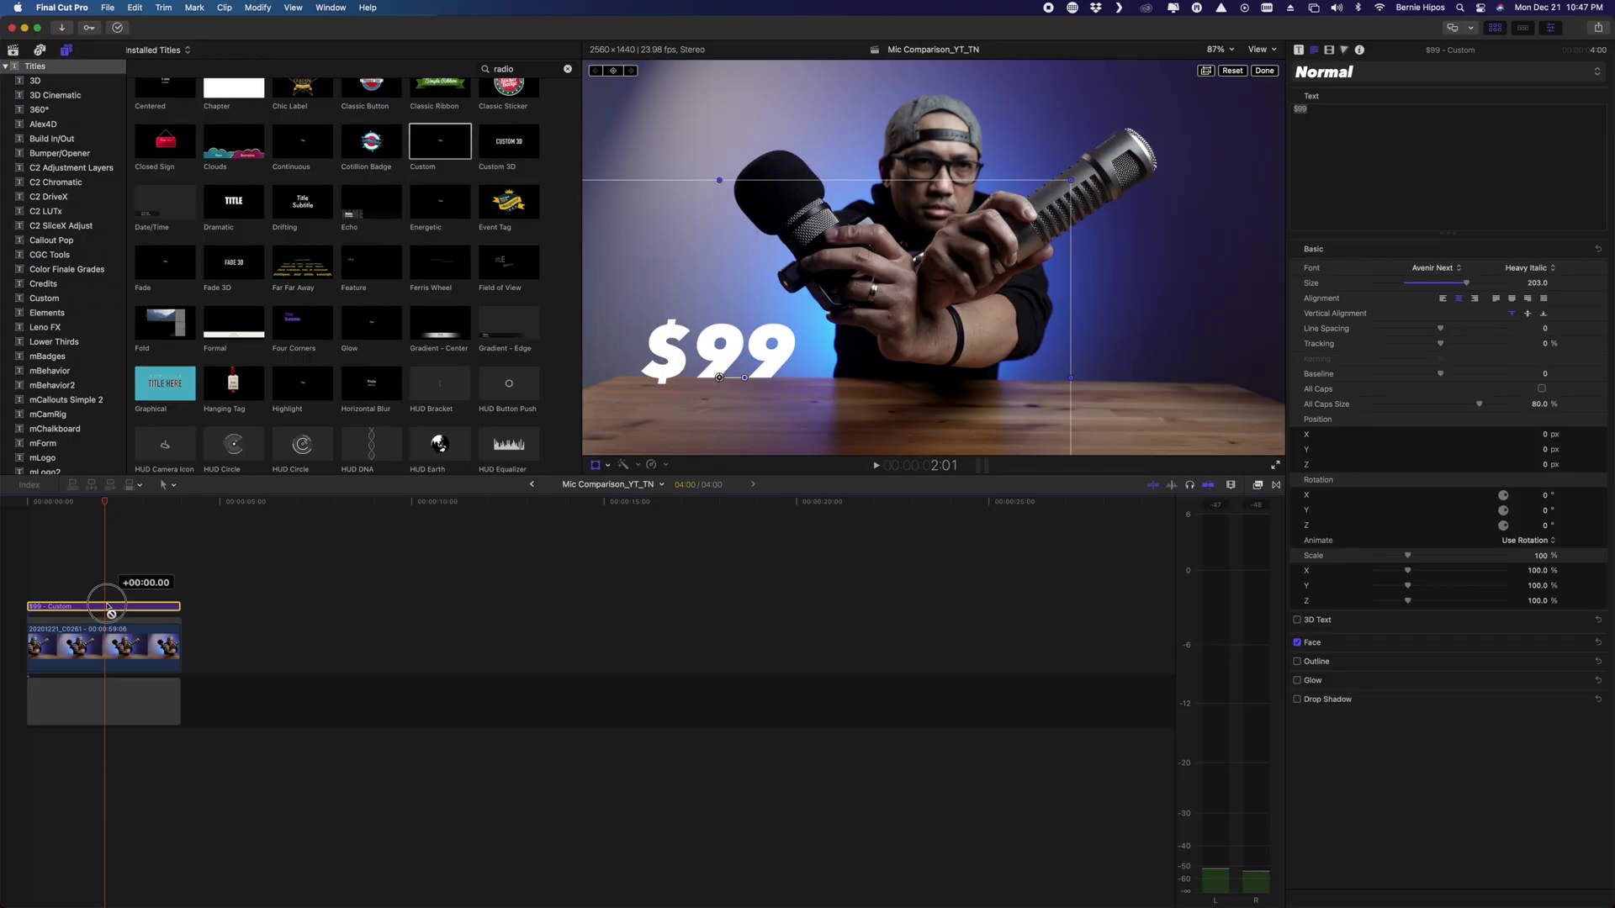
Step: Place a duplicate of the $99 title under the right-hand microphone and change its text to "$499"
left_click_drag(108, 606, 104, 591)
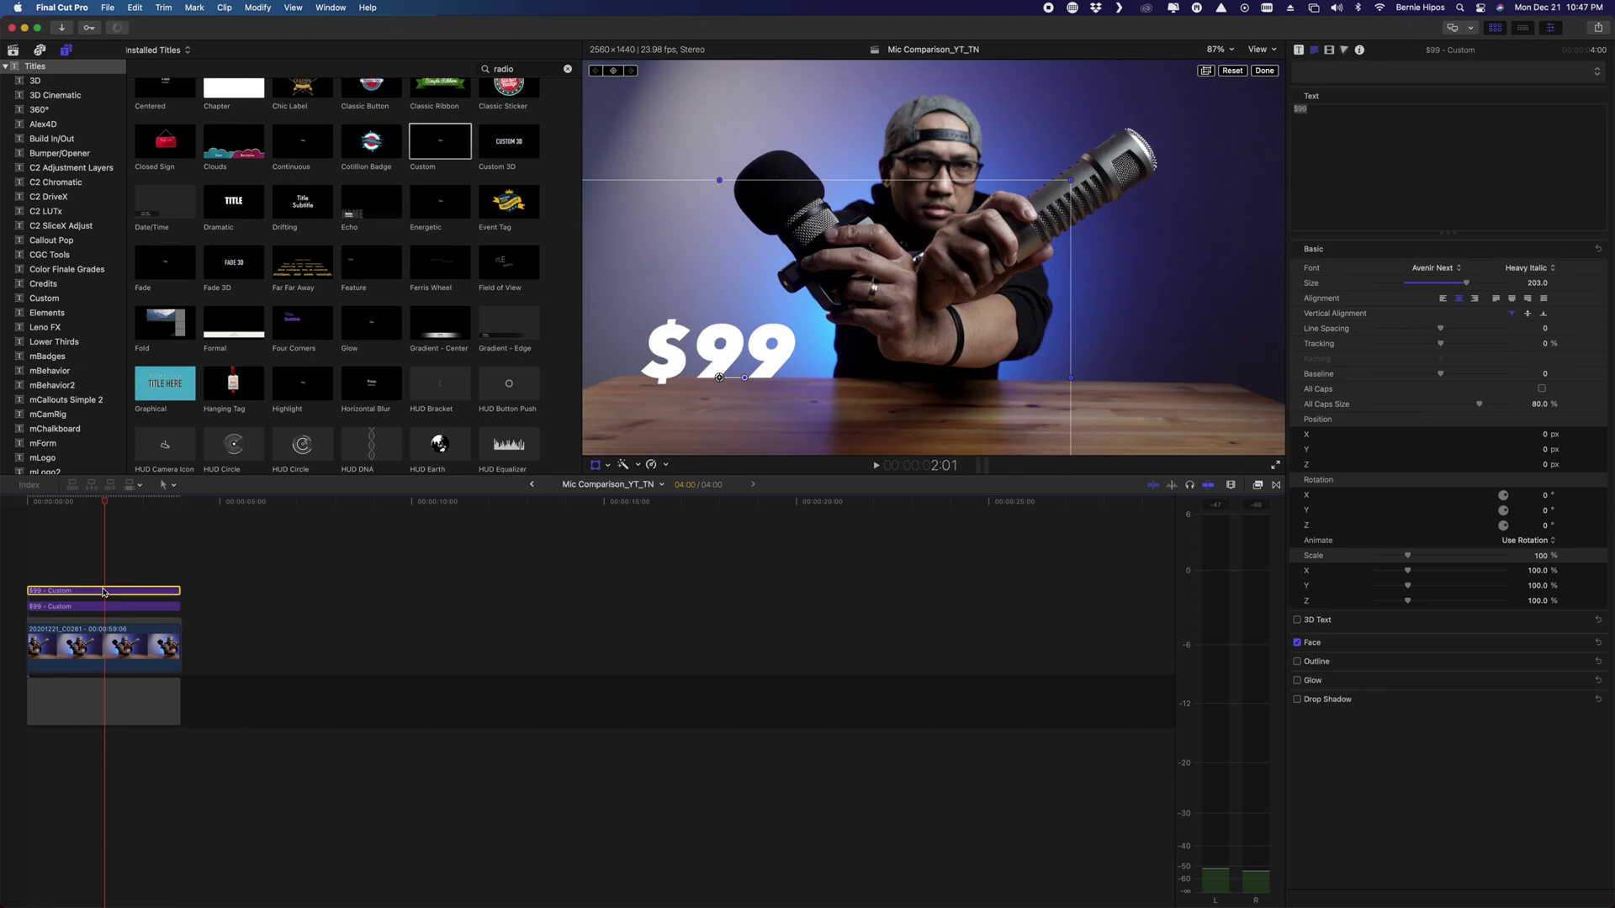
left_click_drag(688, 358, 1121, 364)
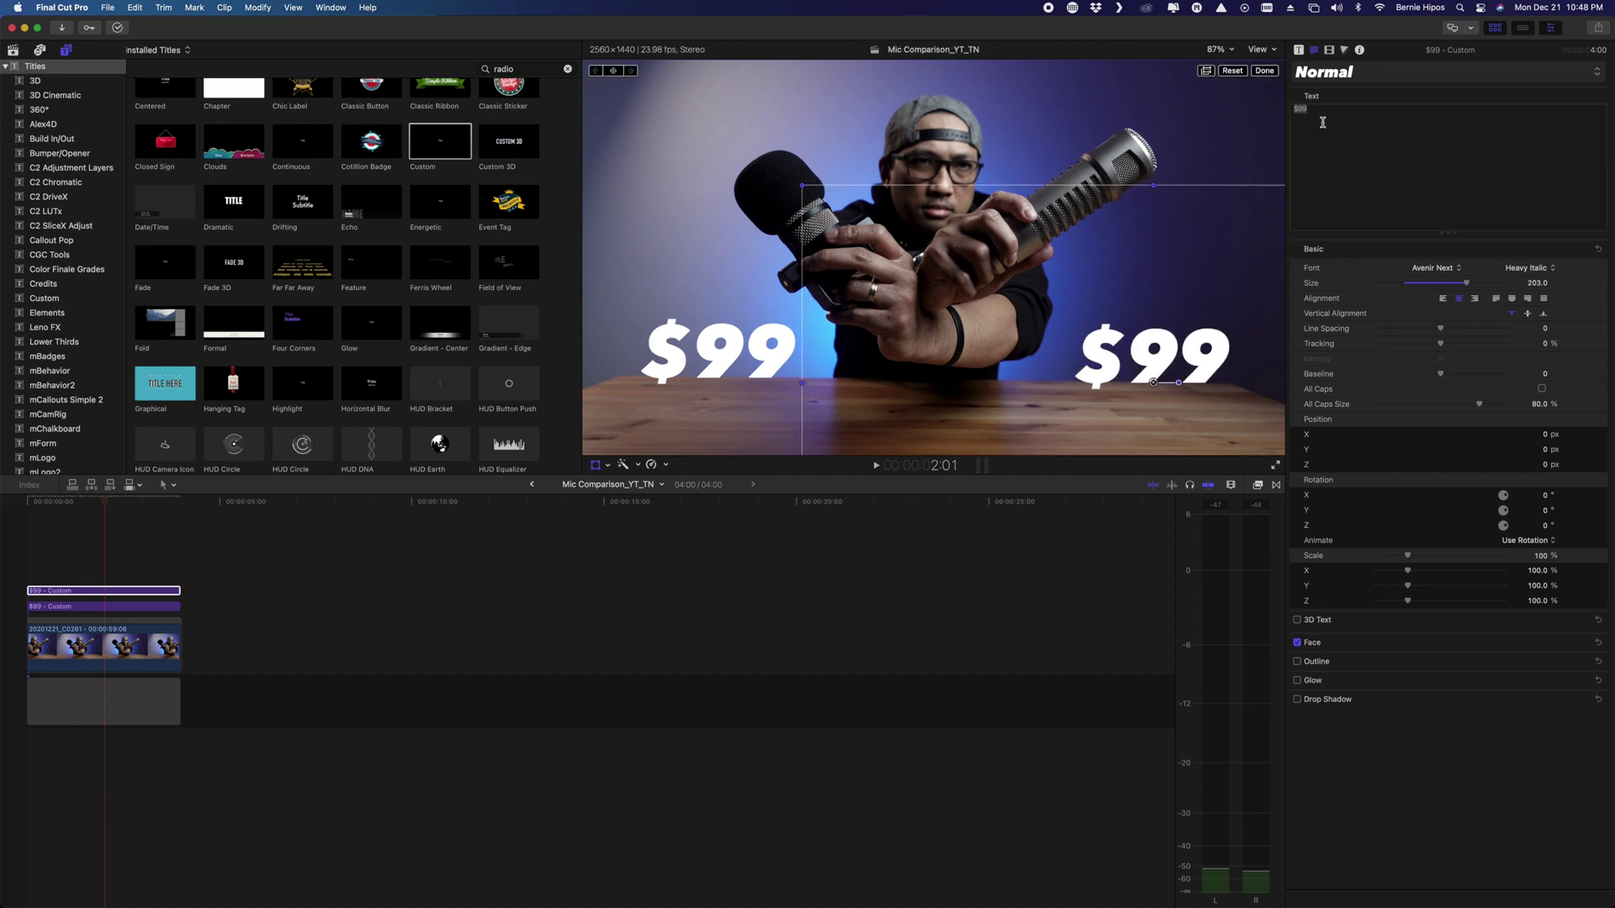
left_click(1329, 112)
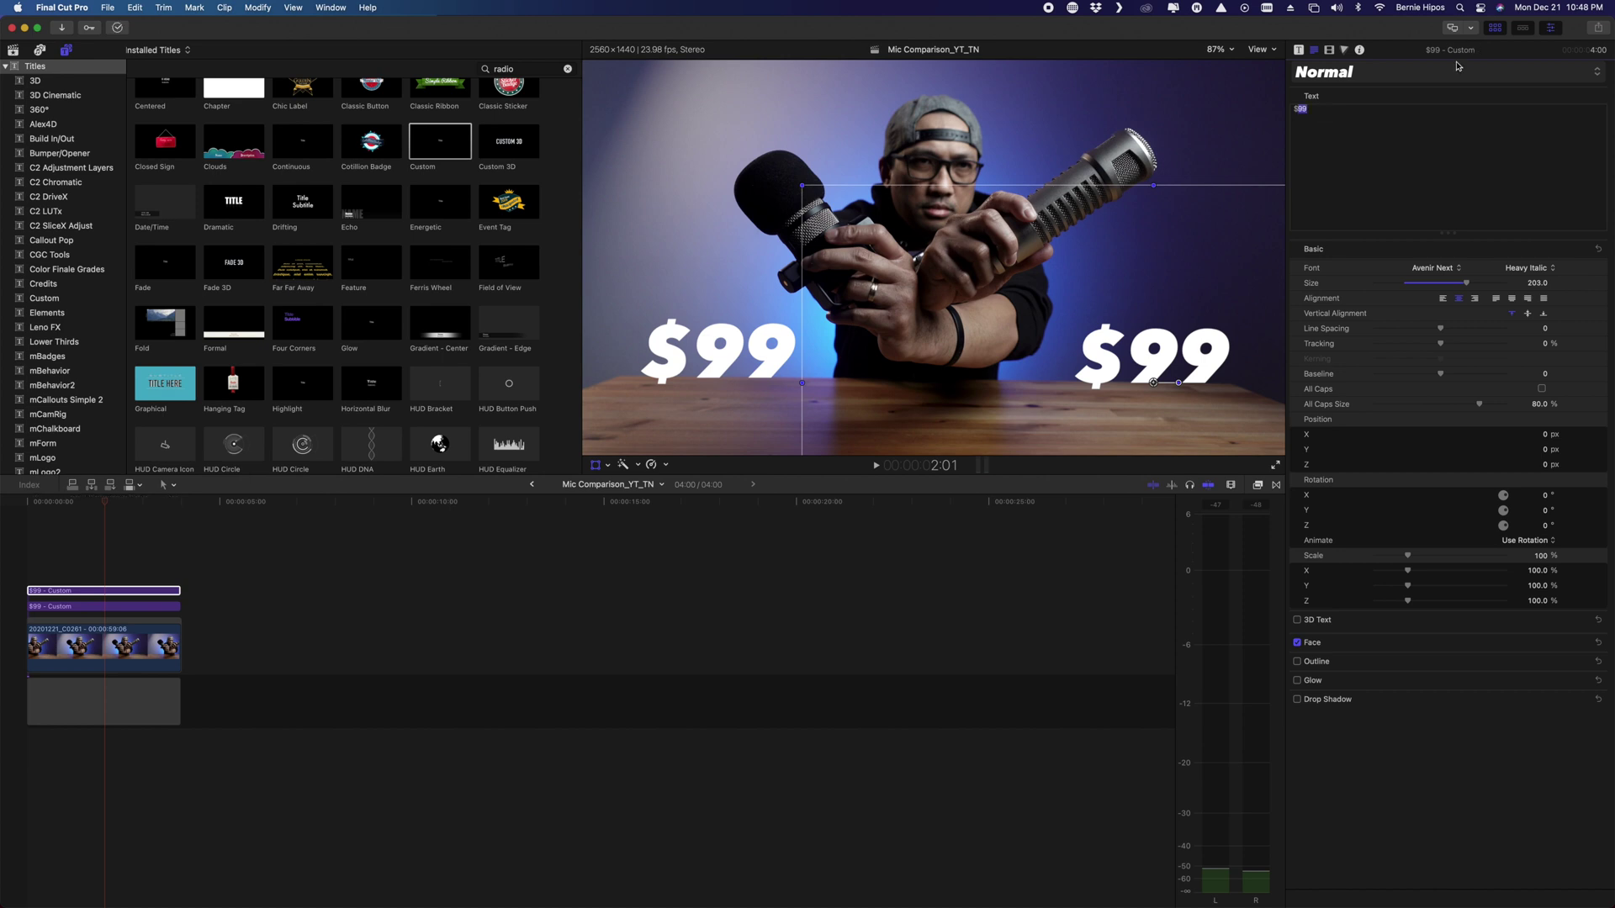
type("$499")
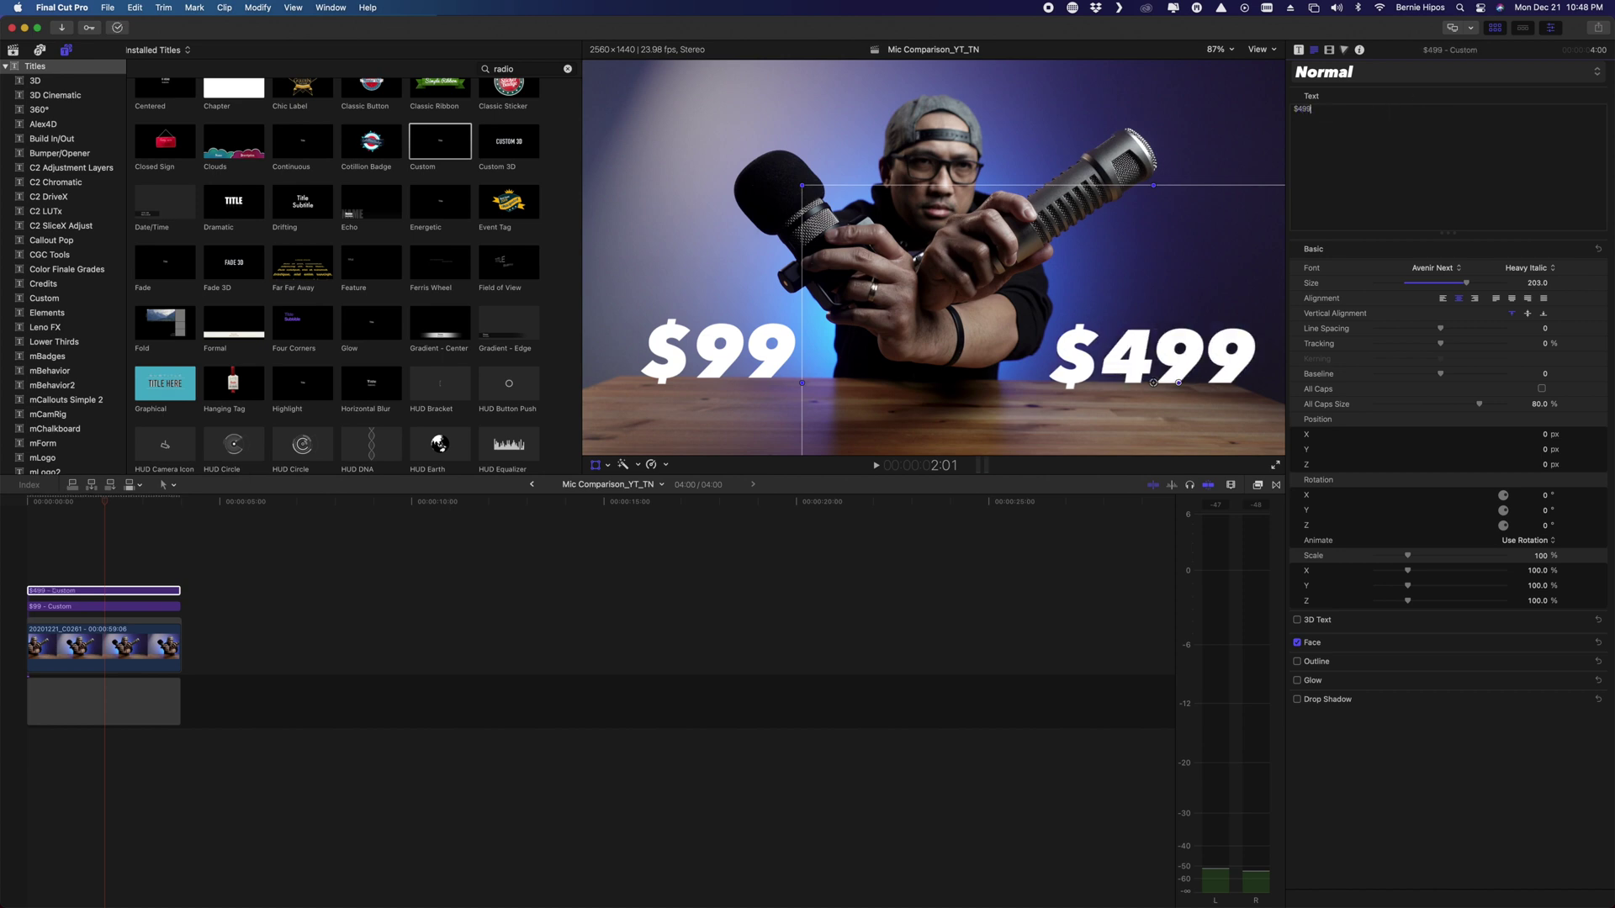
Step: Fine-tune the positions of the $499 and $99 titles along the table edge, then leave Transform
left_click_drag(1146, 352, 1144, 354)
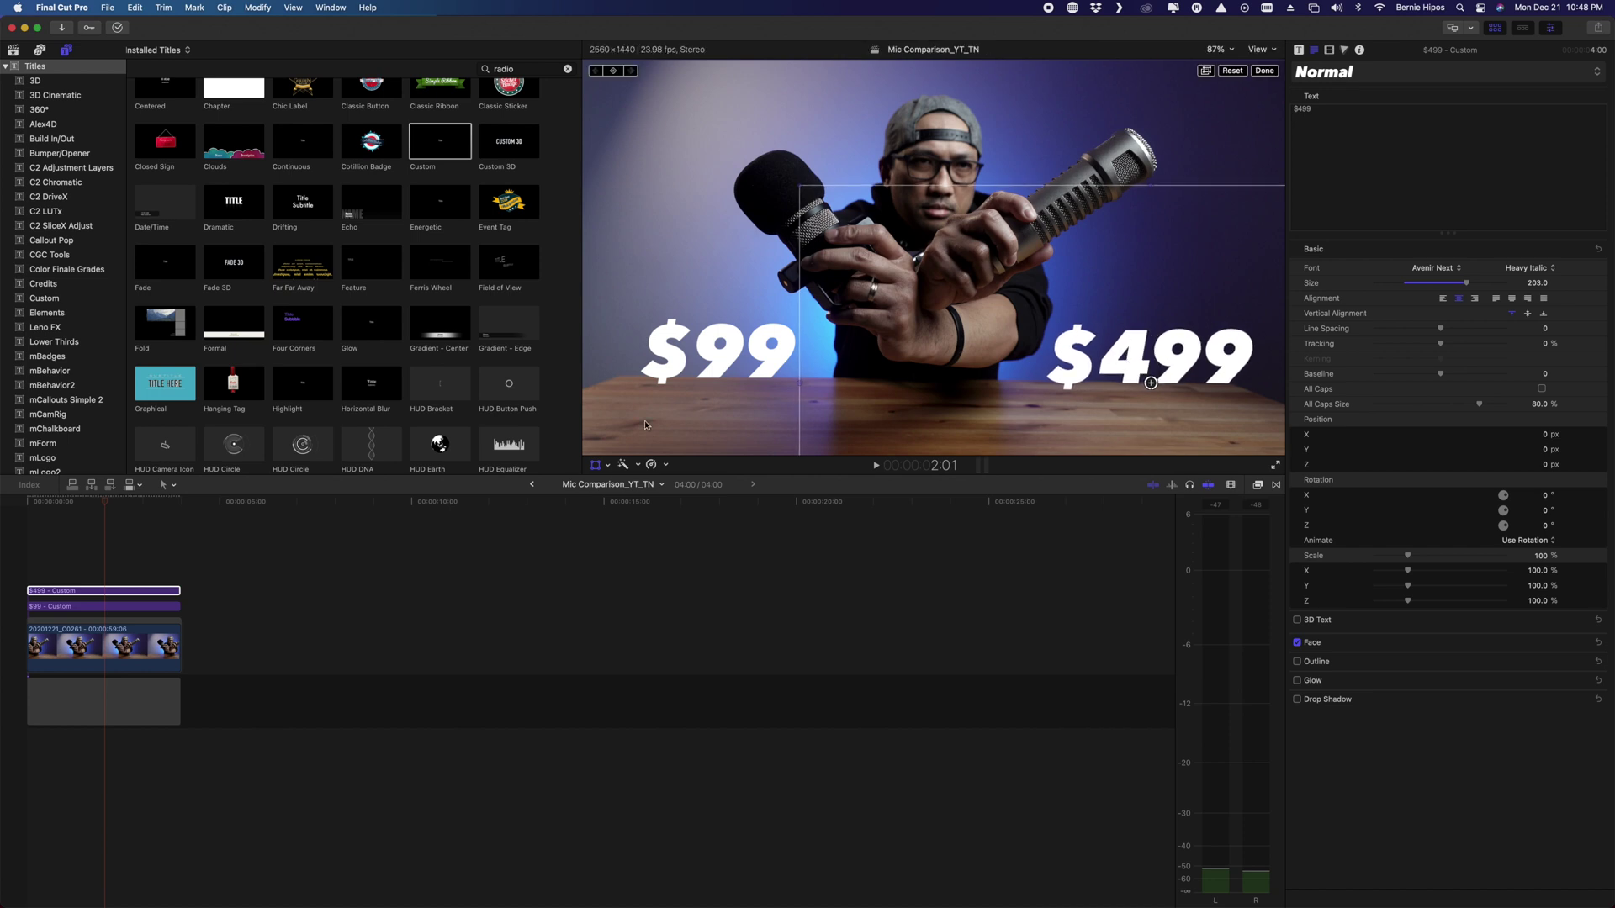
left_click(107, 607)
mouse_move(770, 374)
left_mouse_down()
mouse_move(758, 396)
mouse_move(777, 396)
left_mouse_up()
left_click(119, 592)
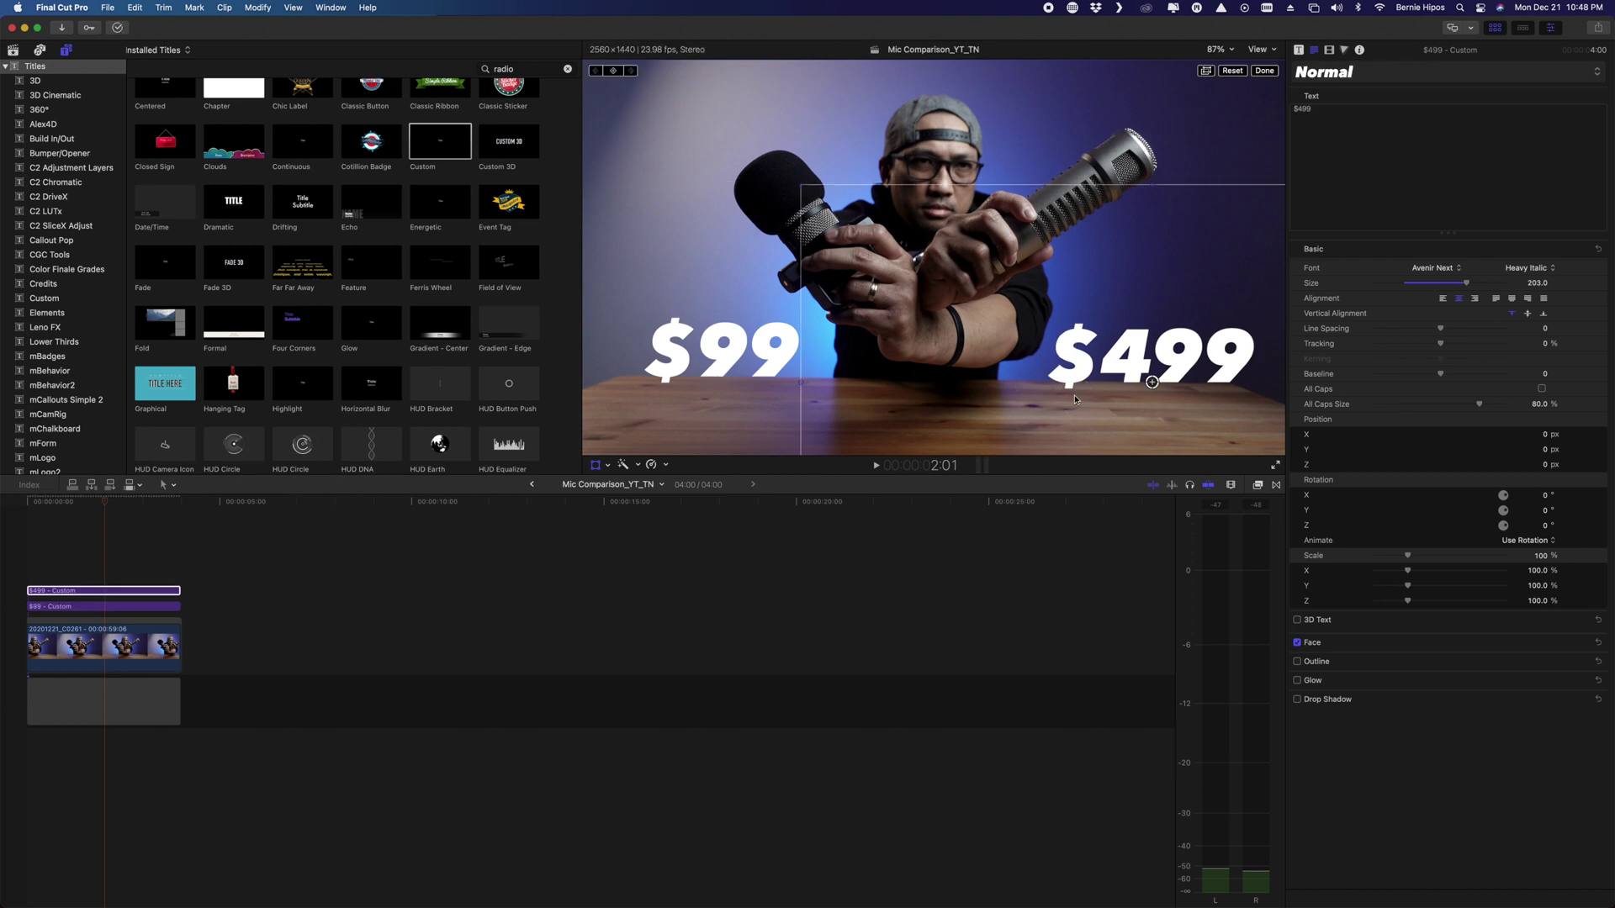
key("space")
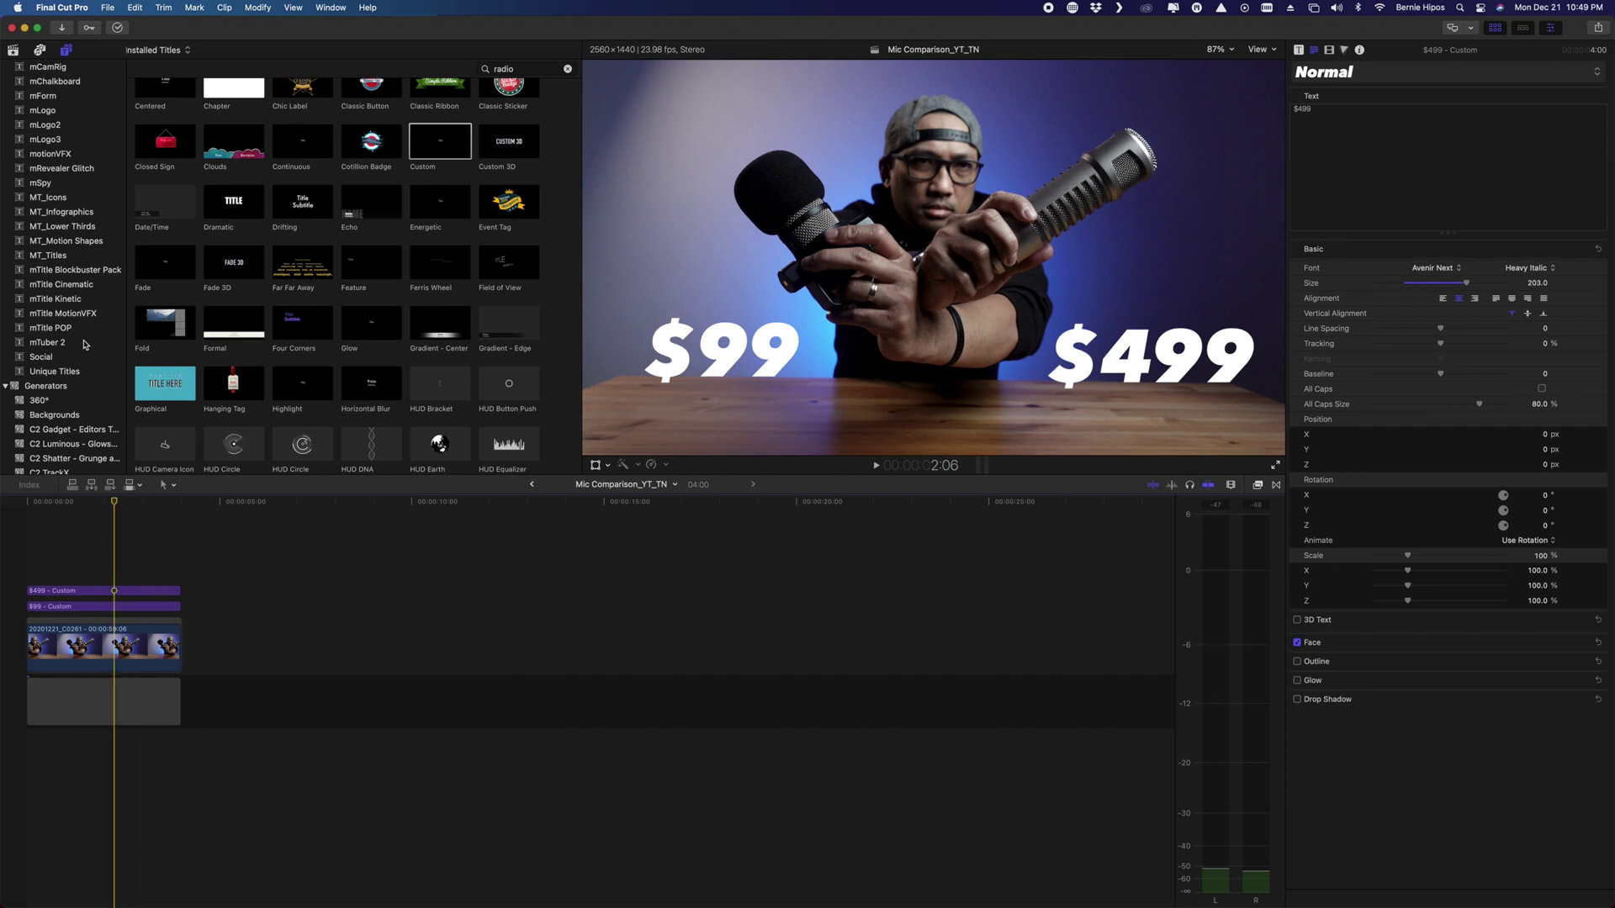
Step: Connect the mTuber 2 Arrow title above the $499 title from the project start and trim it to four seconds
left_click(85, 344)
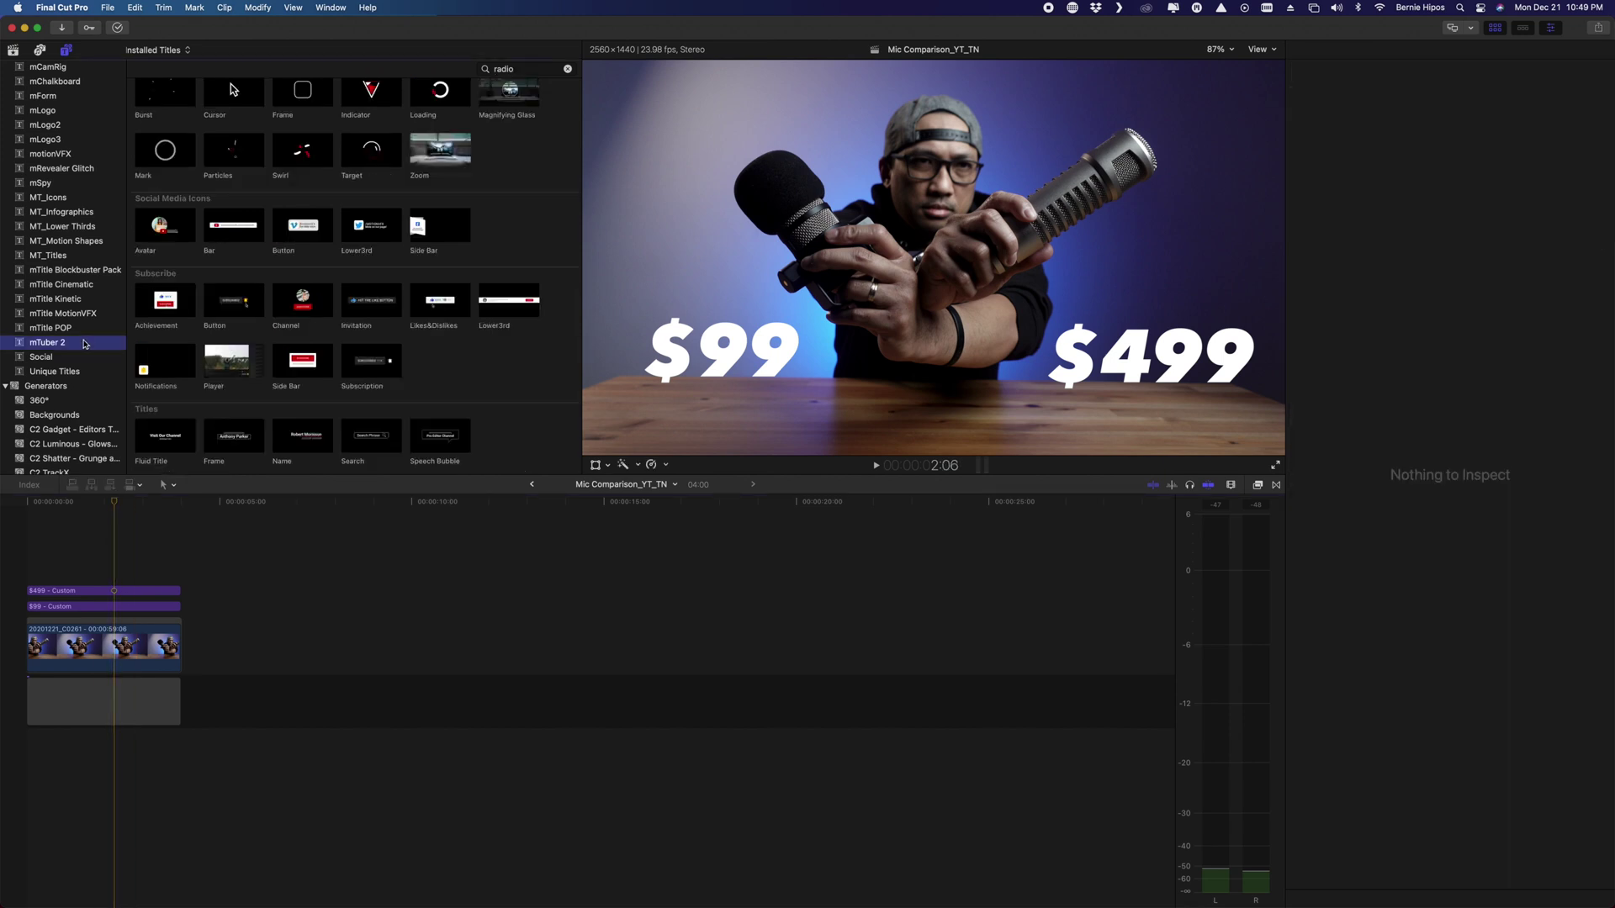
scroll(307, 309, "up", 5)
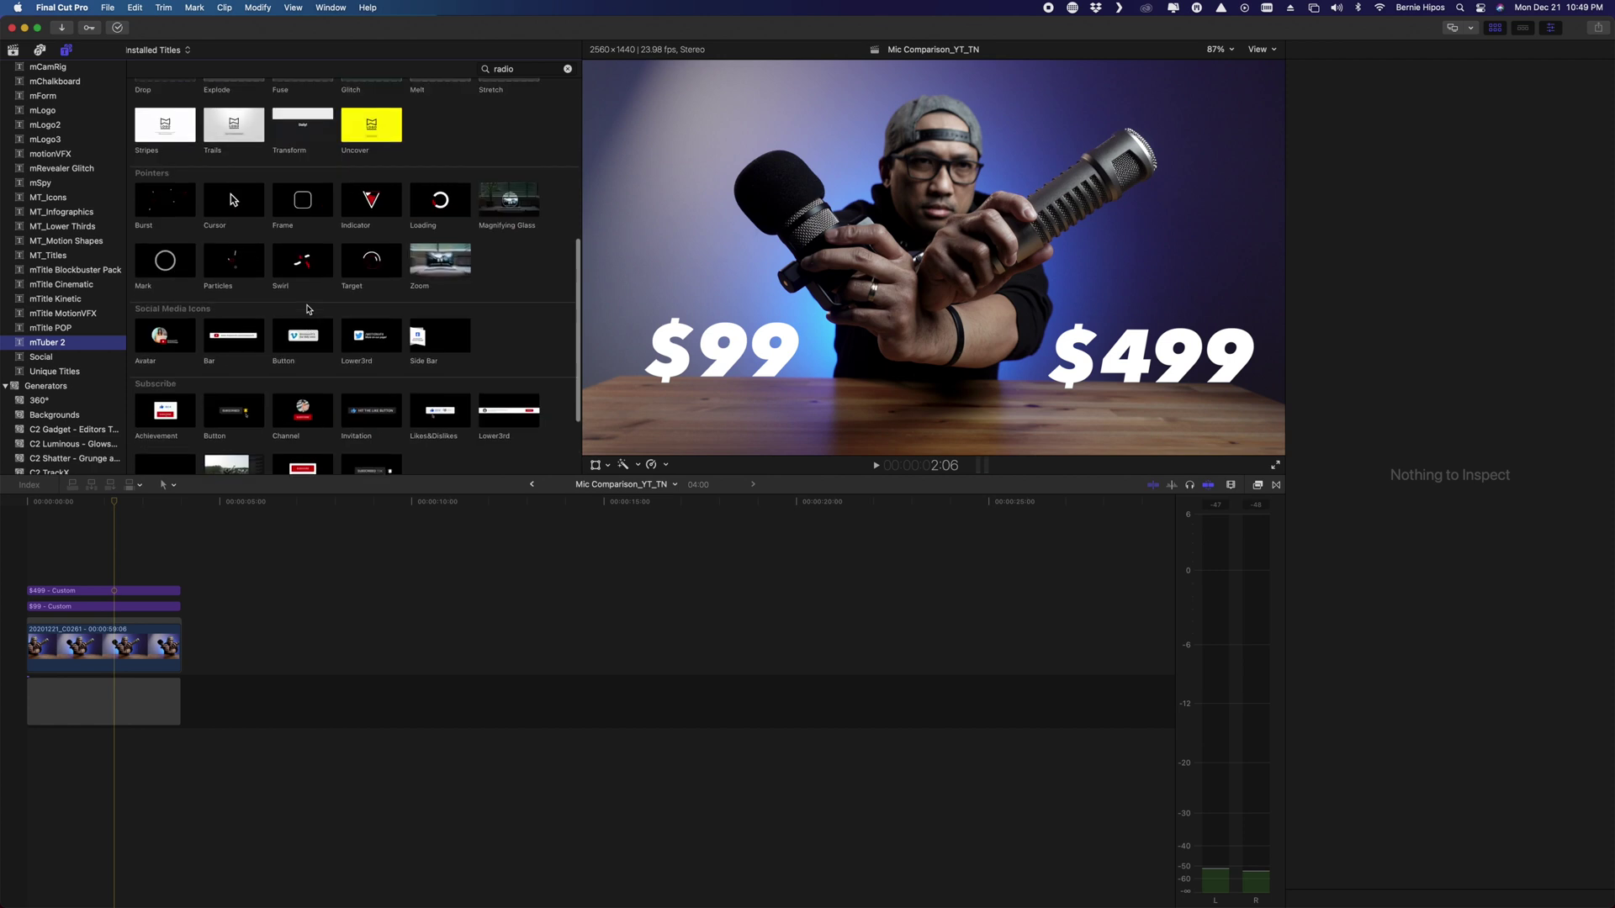
scroll(307, 310, "up", 2)
left_click(158, 256)
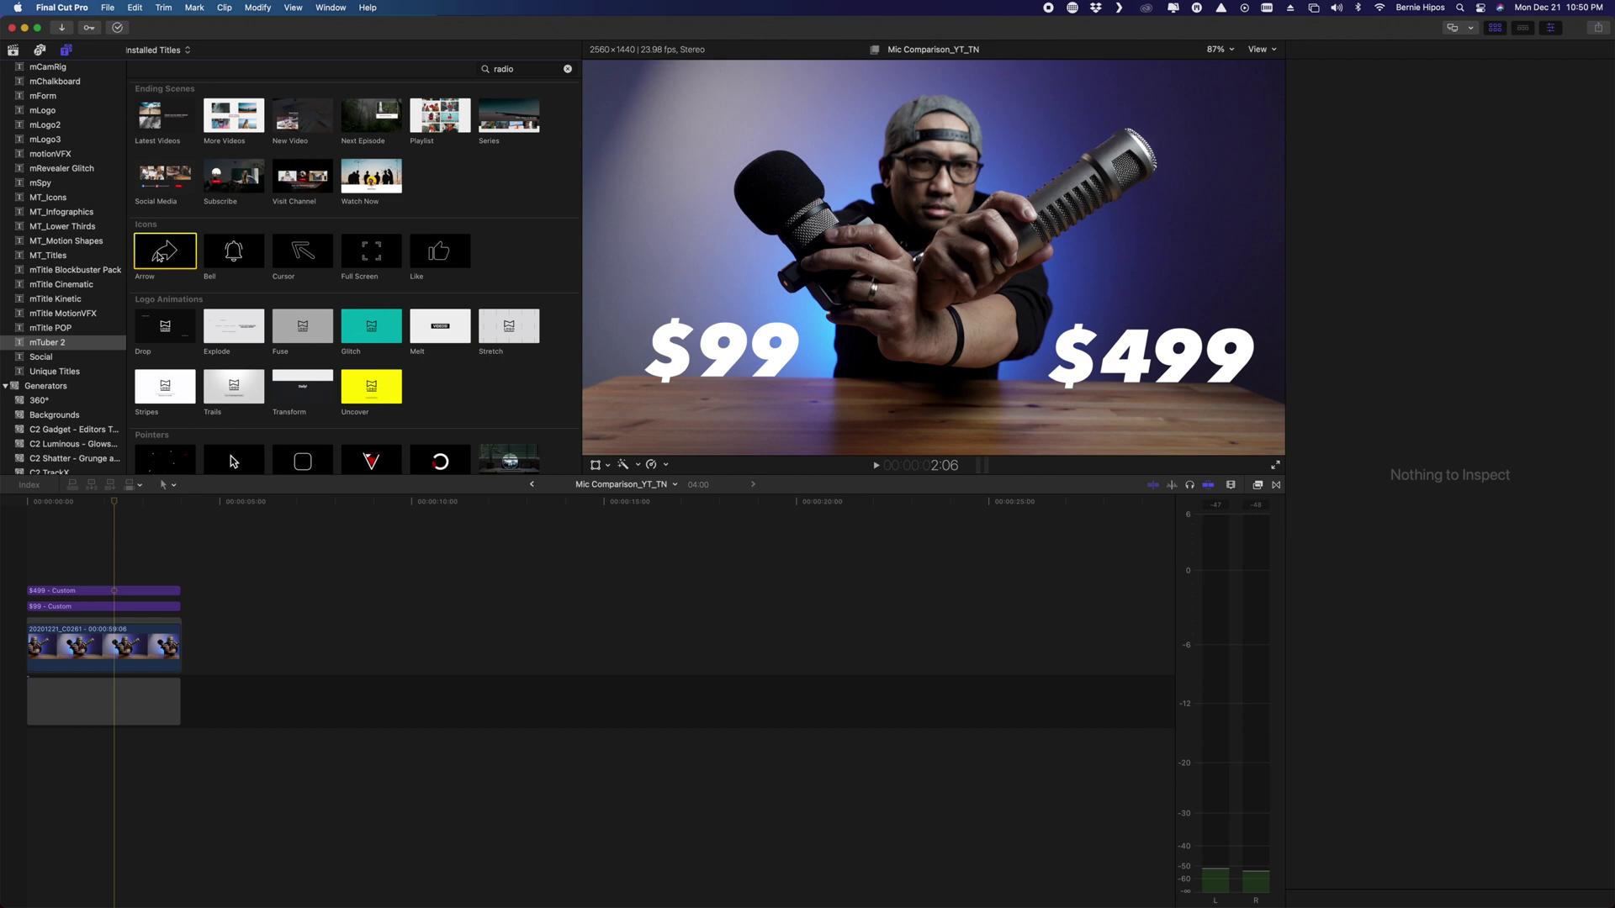
left_click_drag(156, 258, 38, 575)
left_click(116, 558)
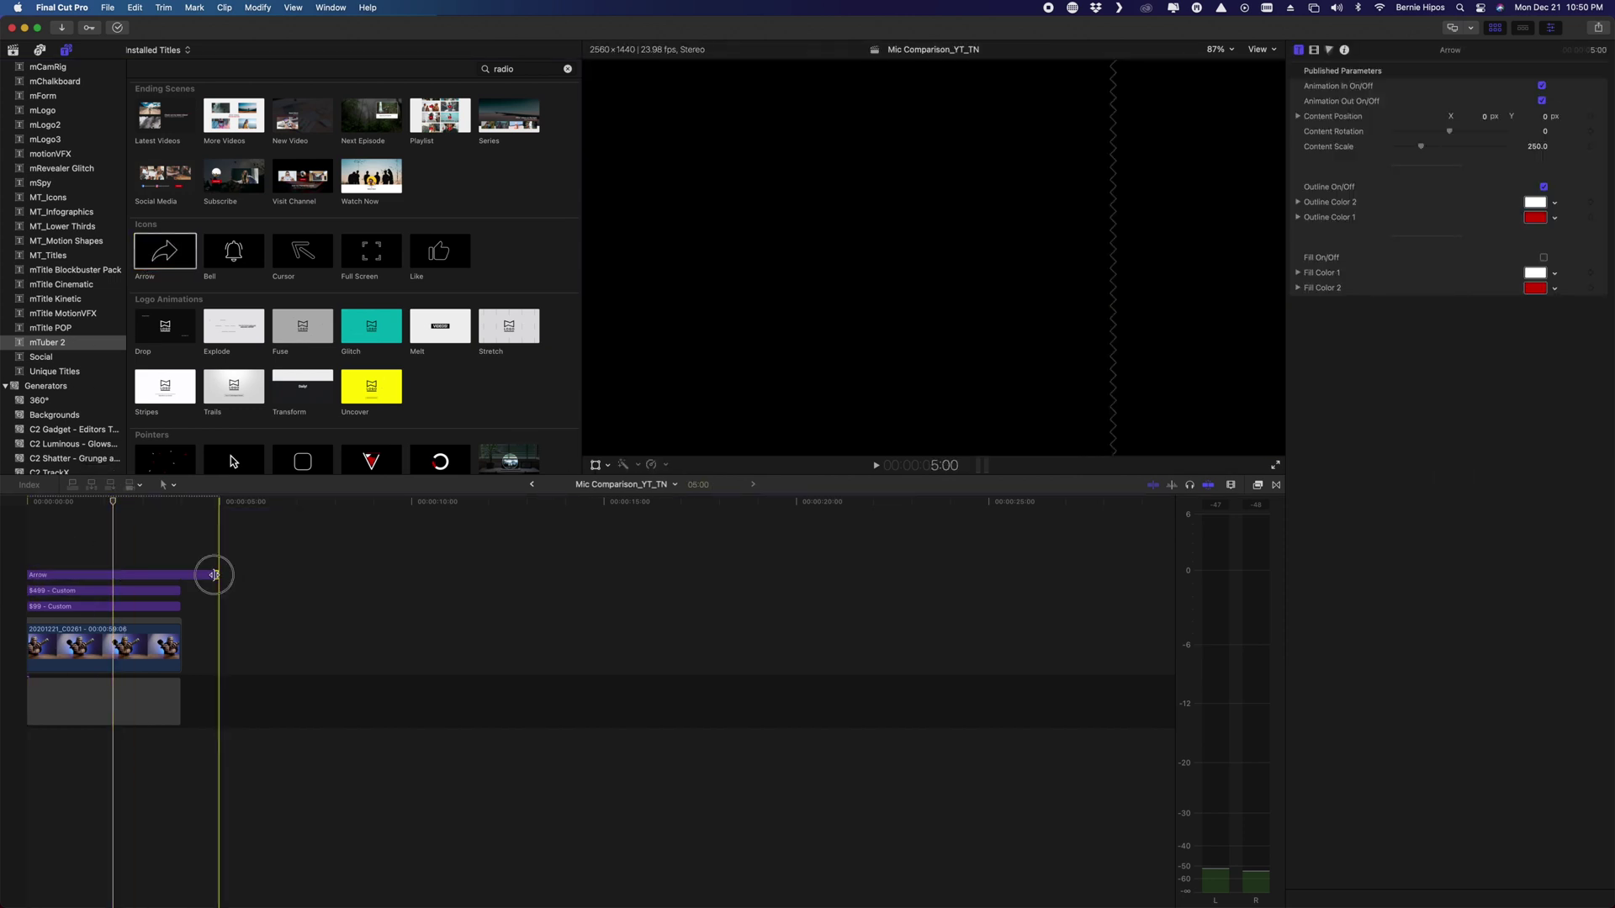
left_click_drag(214, 576, 180, 575)
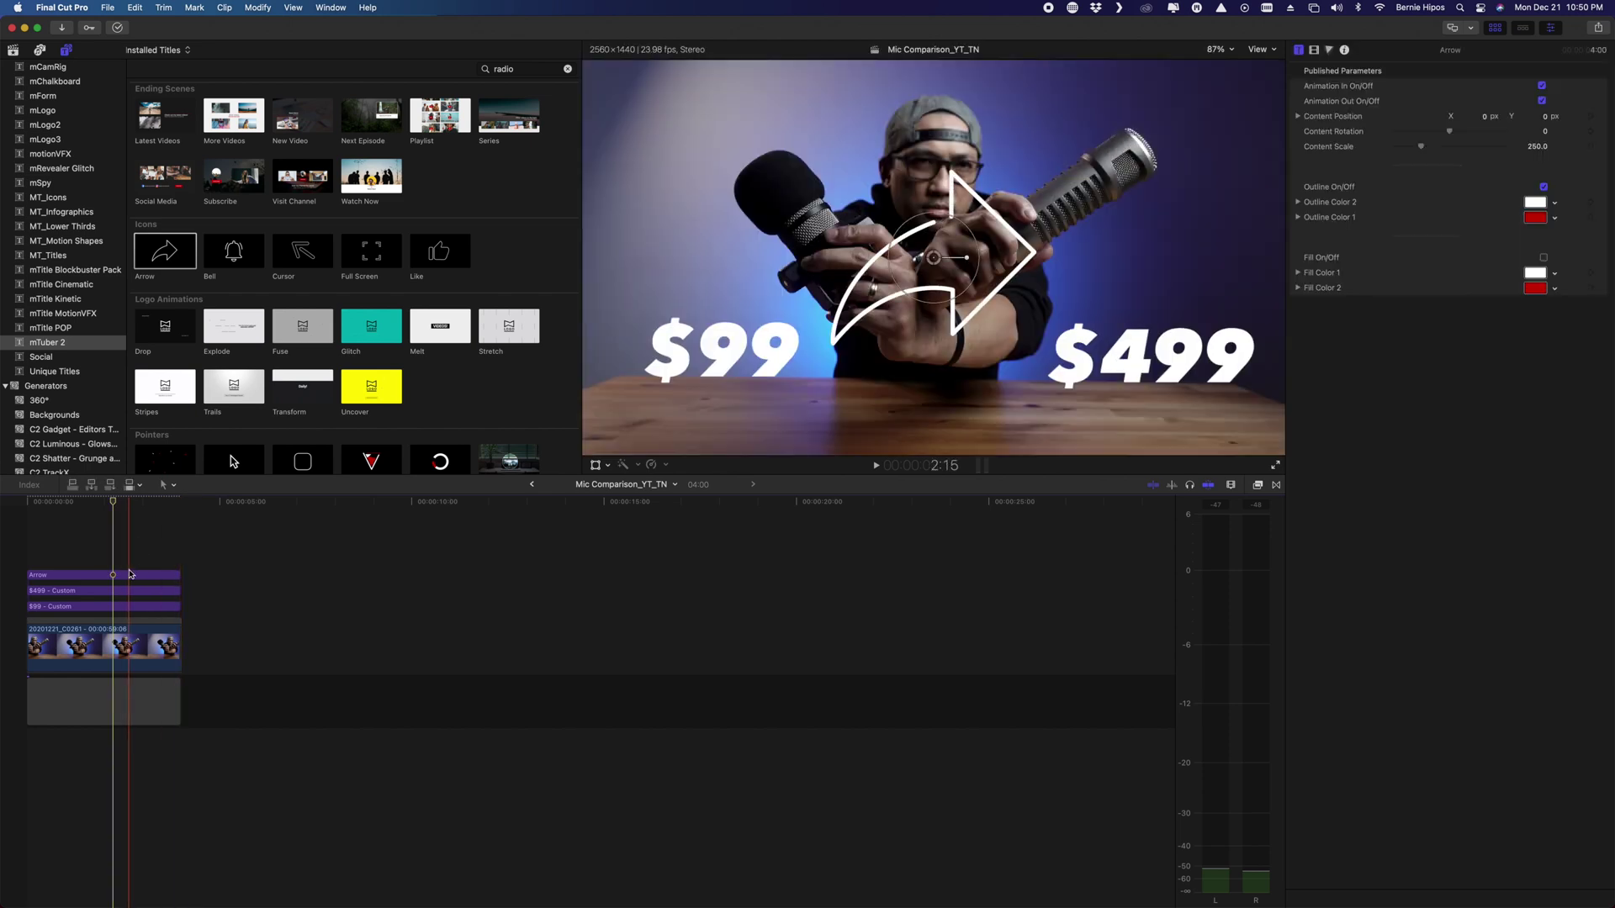
Step: Rotate the arrow upward, reduce its content scale to 104 and place it above the $99 title, pointing at the microphone
left_click(124, 576)
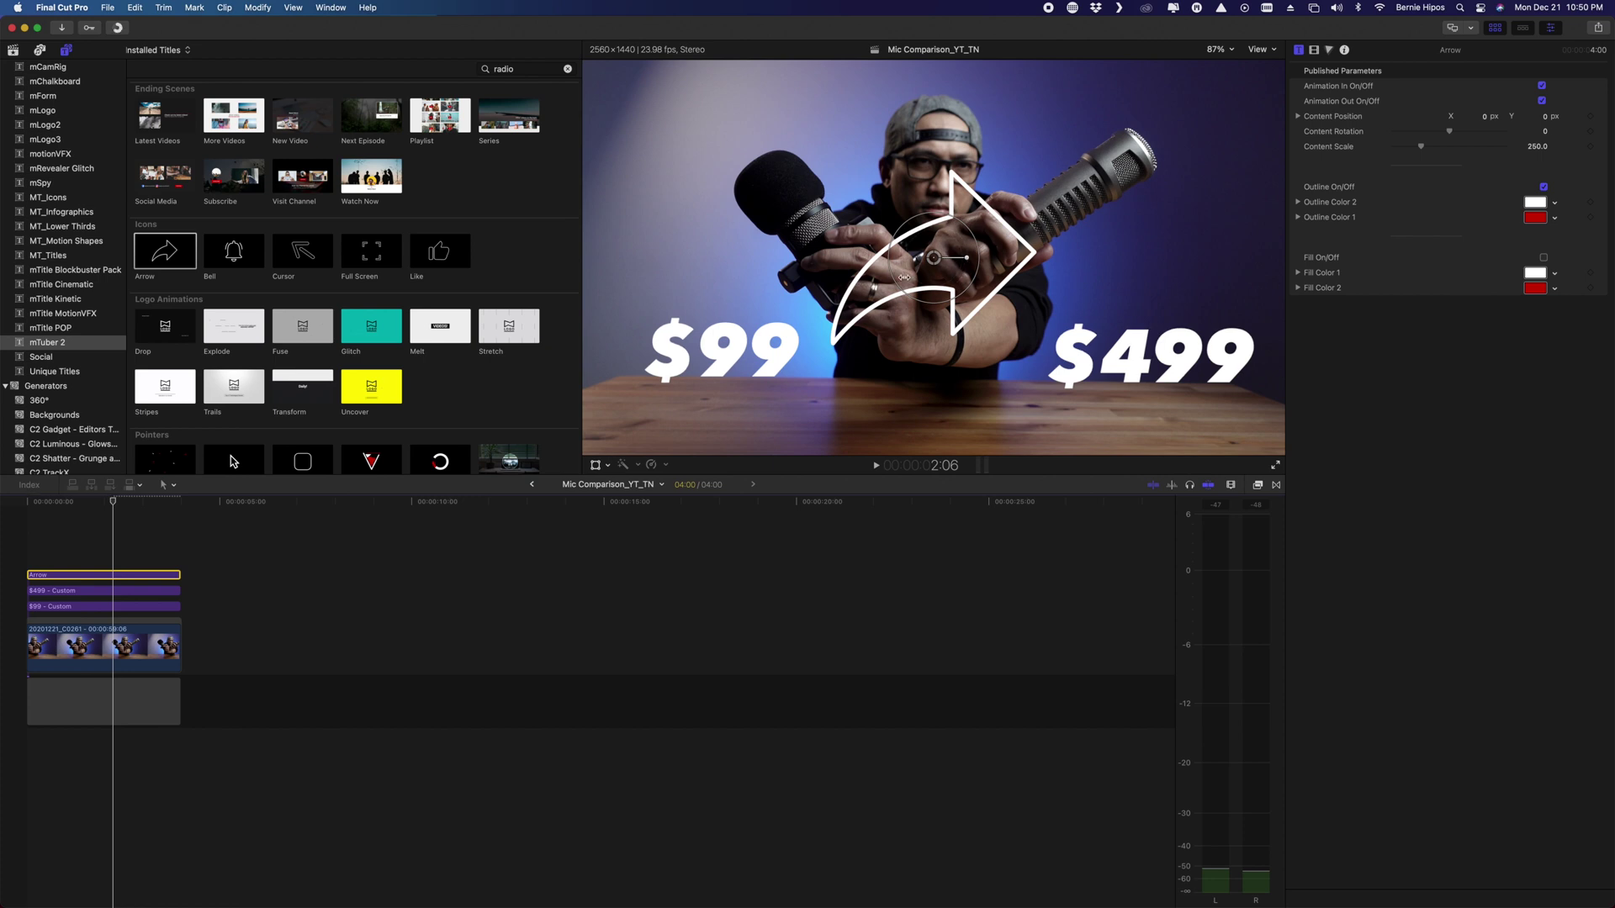
left_click_drag(969, 262, 955, 232)
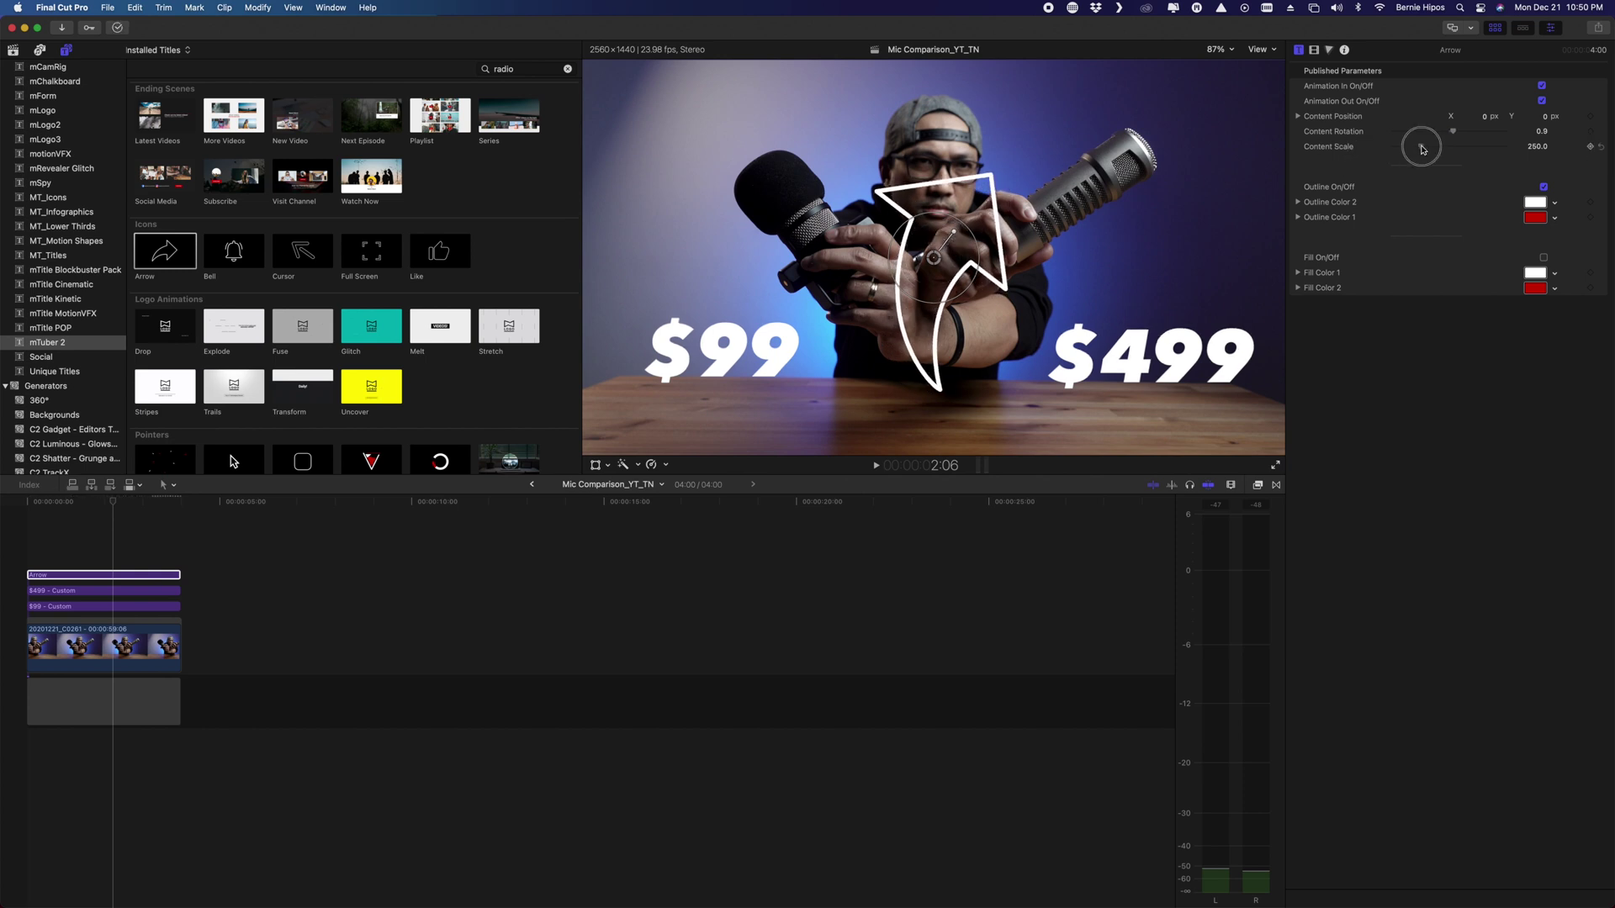
left_click_drag(1422, 148, 1405, 148)
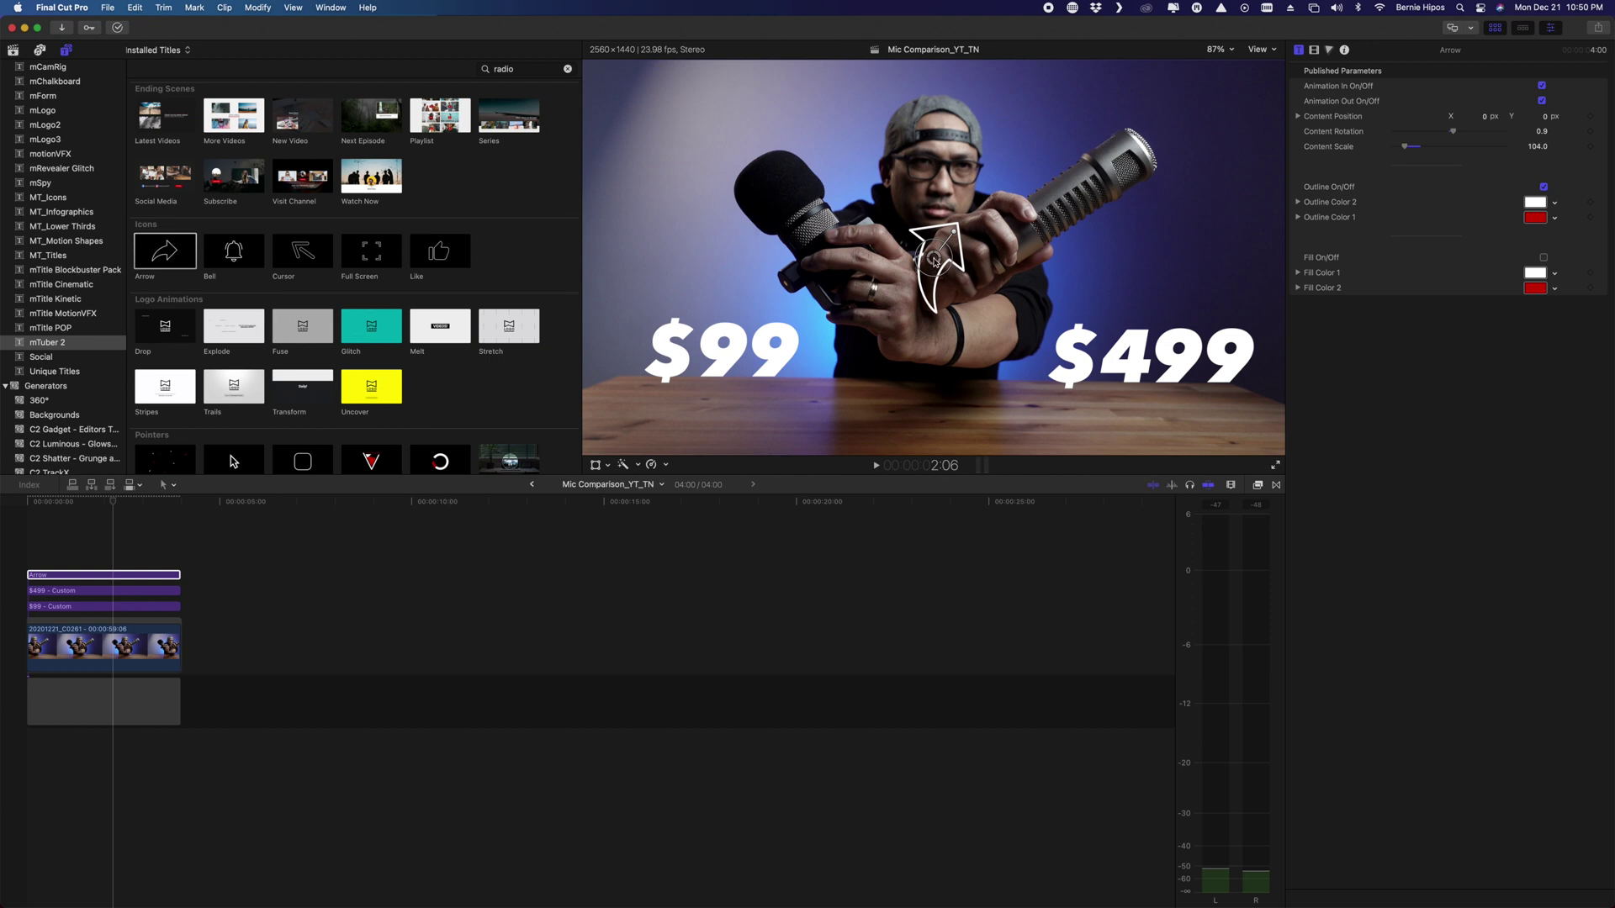
left_click_drag(936, 261, 696, 254)
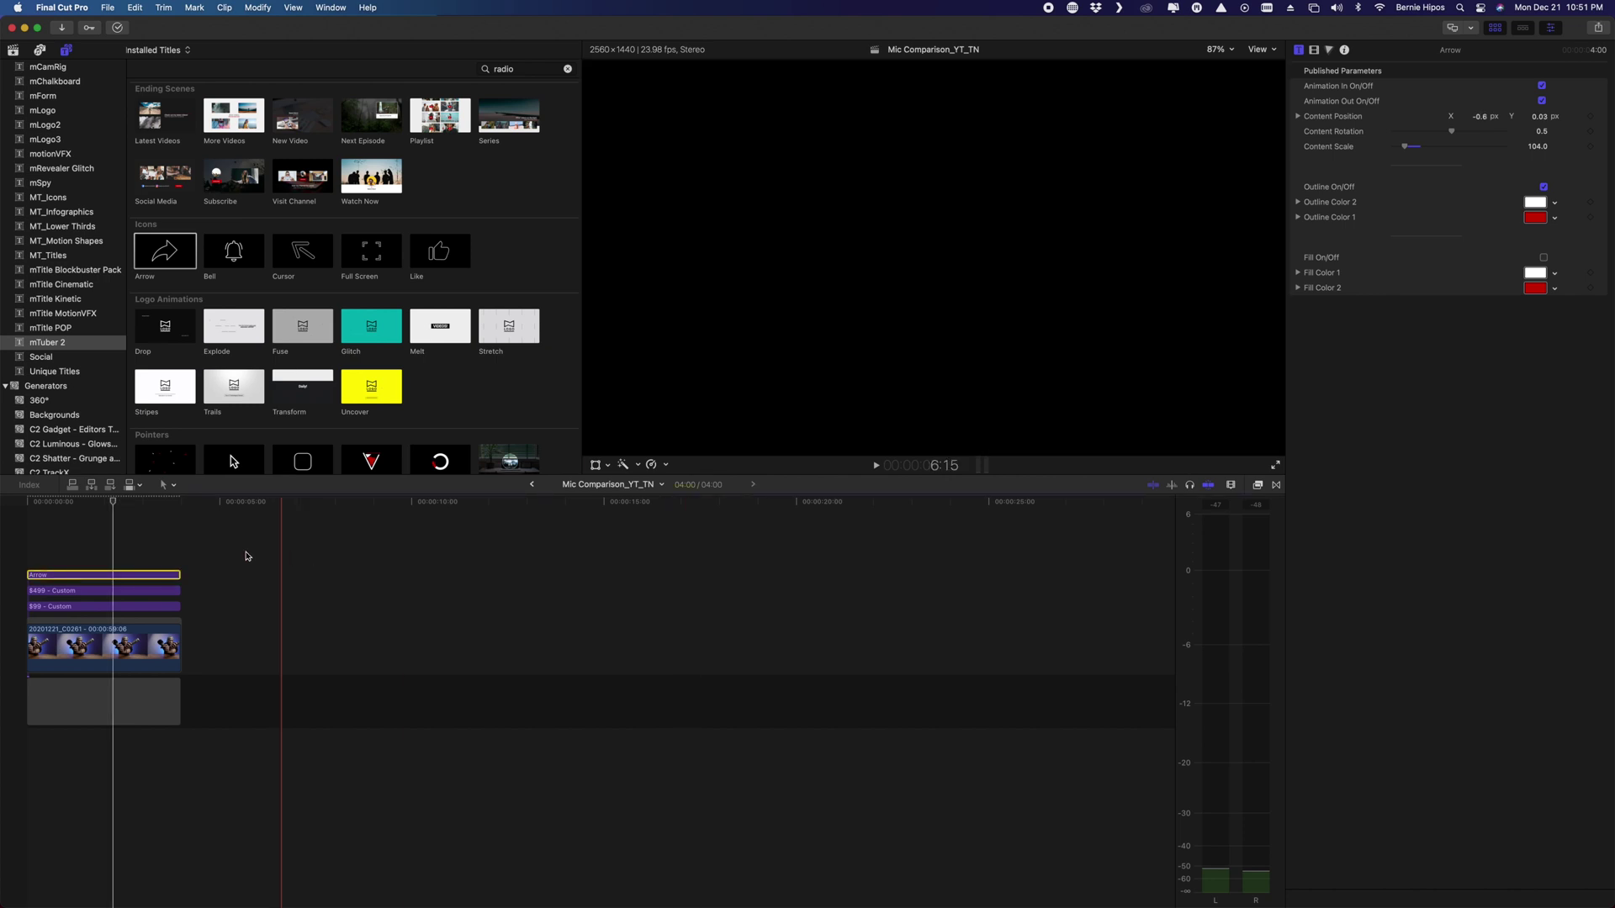
Step: Duplicate the Arrow title onto the layer above and move the copy over the $499 title
left_click(115, 554)
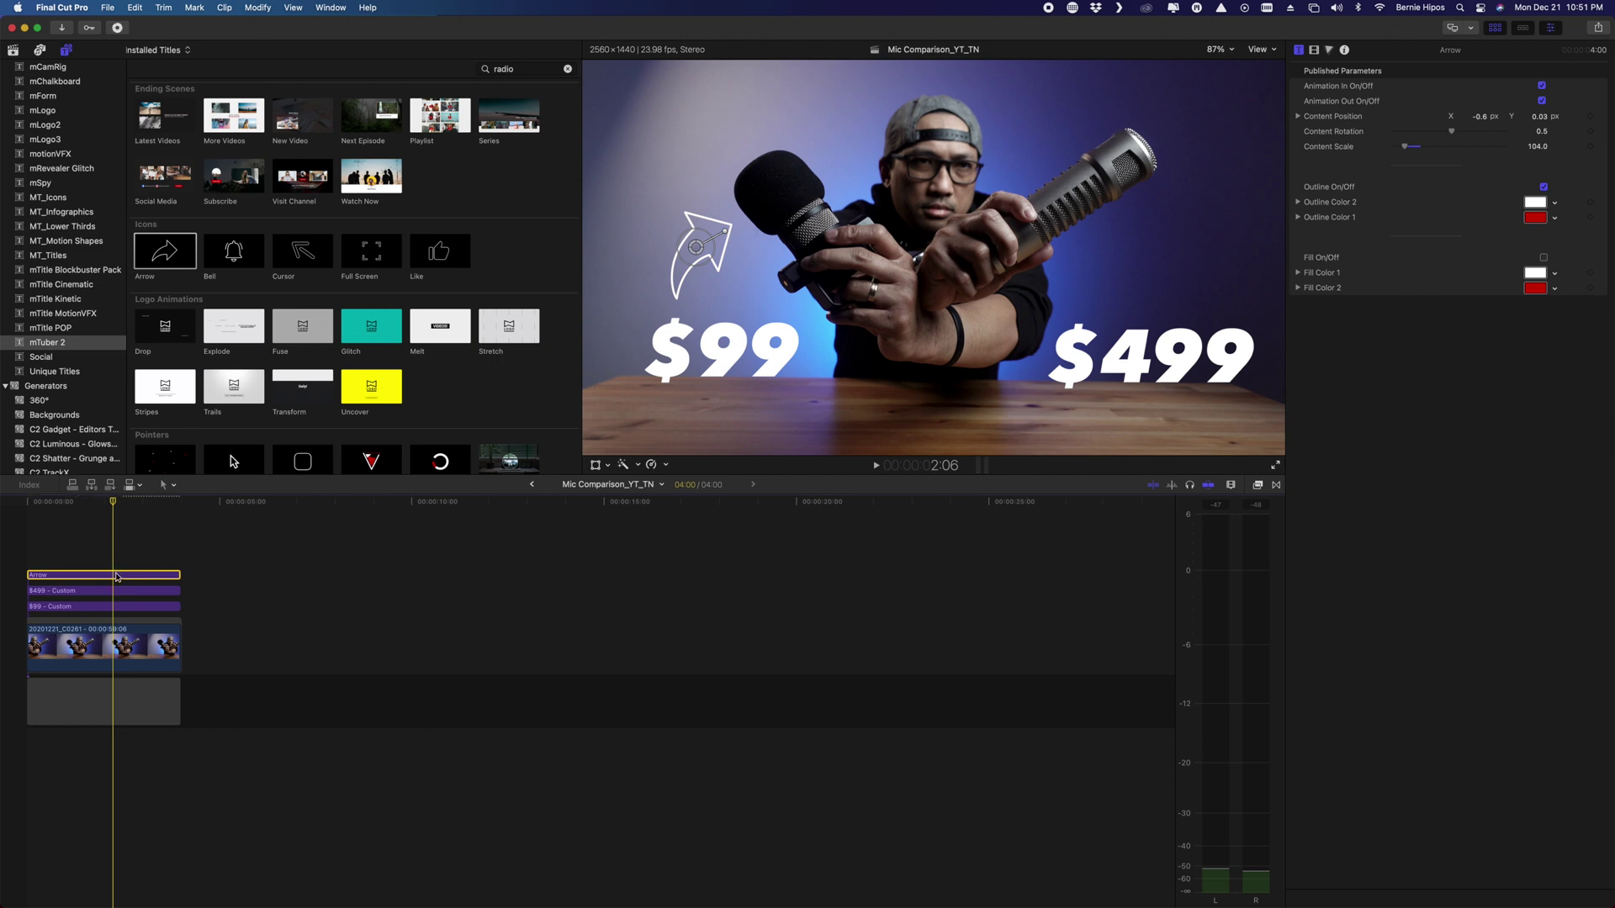
left_click(116, 576)
left_click_drag(117, 576, 116, 561)
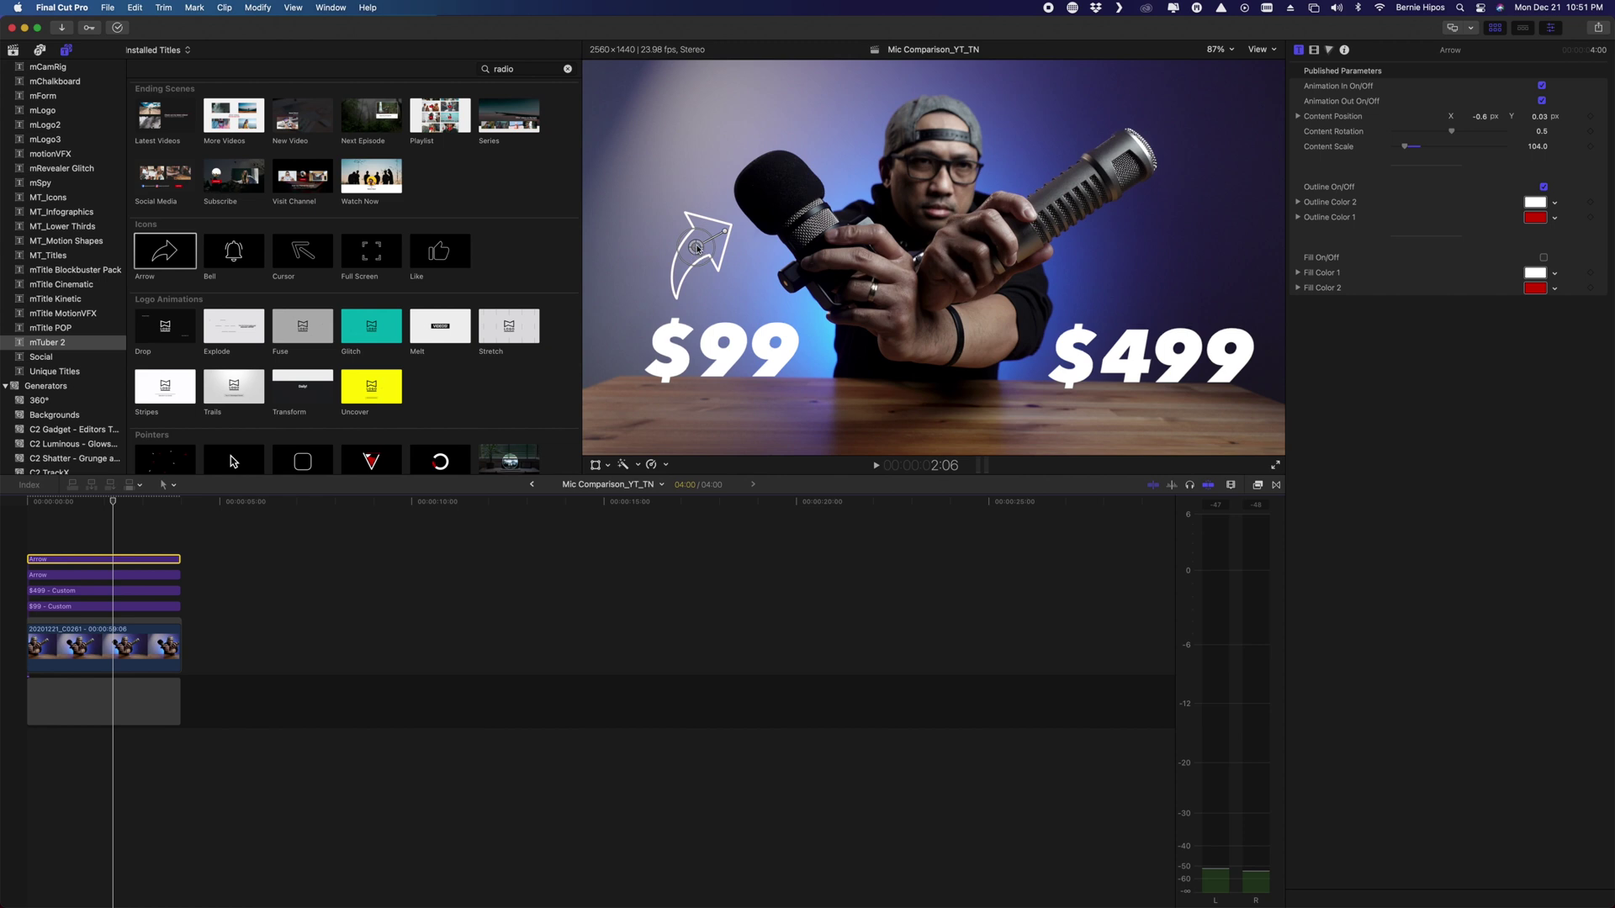
left_click_drag(697, 248, 1138, 264)
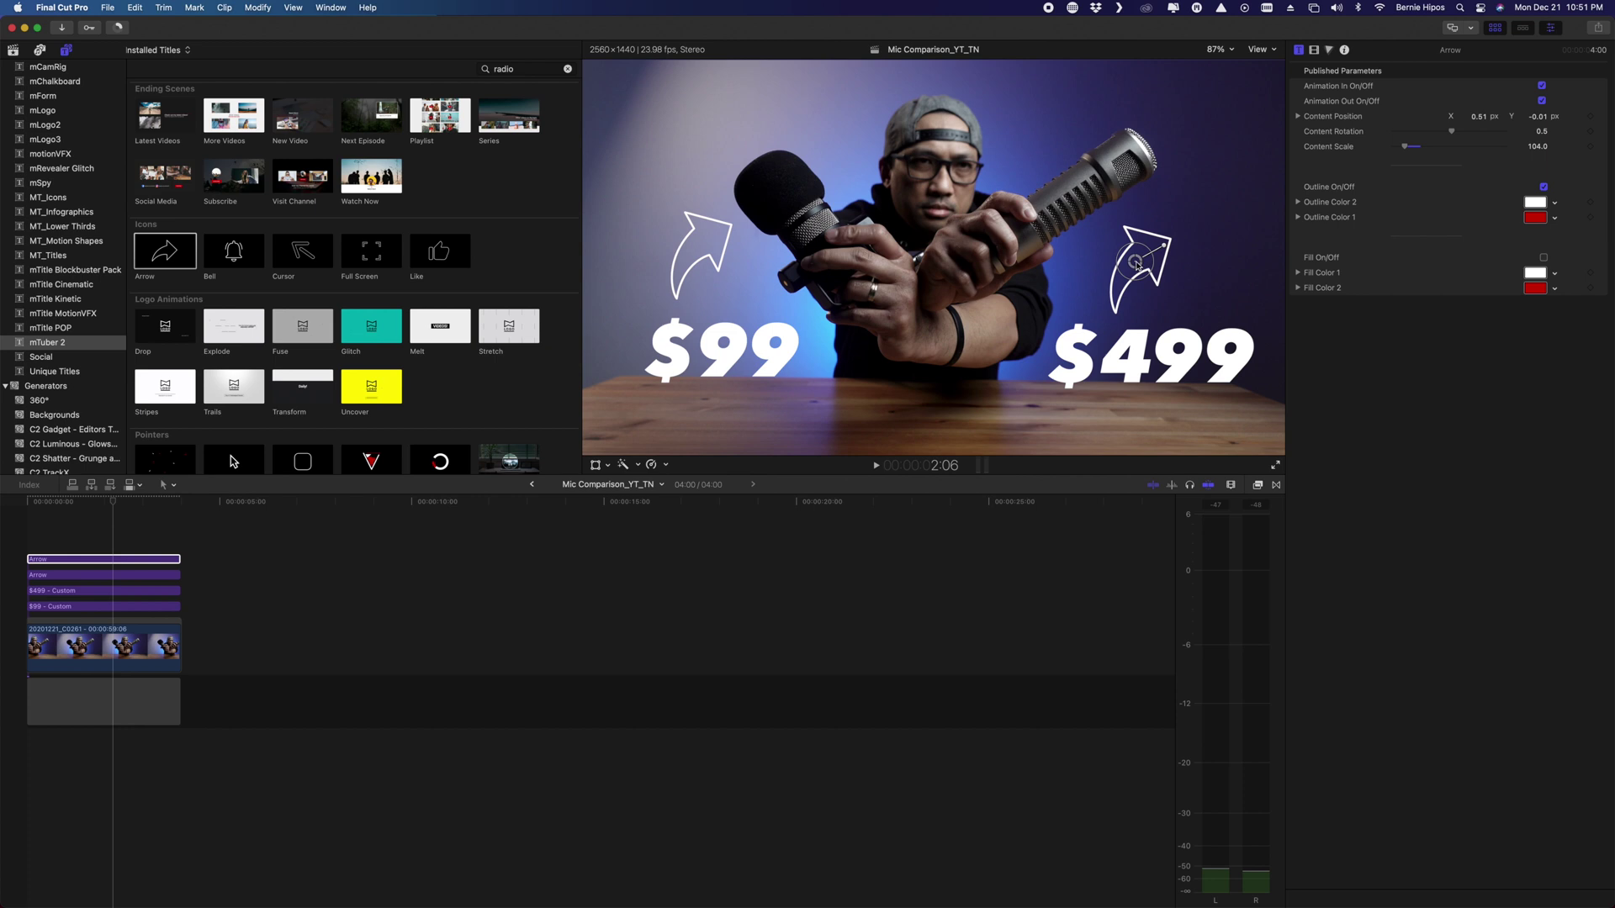
Step: Apply the Flipped effect to the duplicated Arrow title
left_click(111, 563)
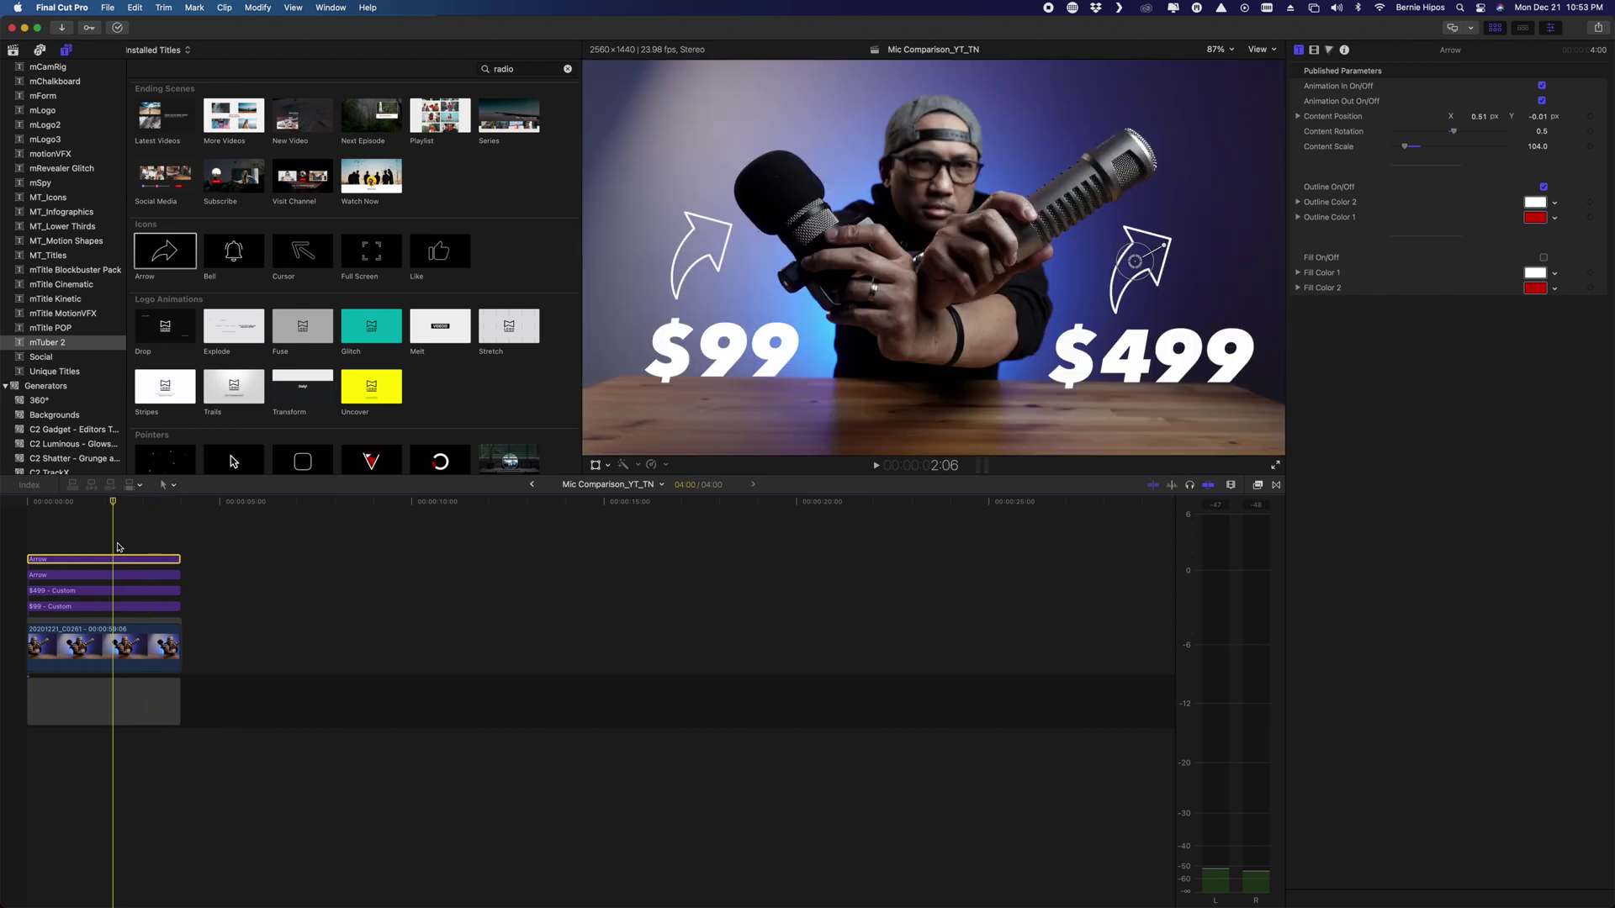
left_click(1259, 486)
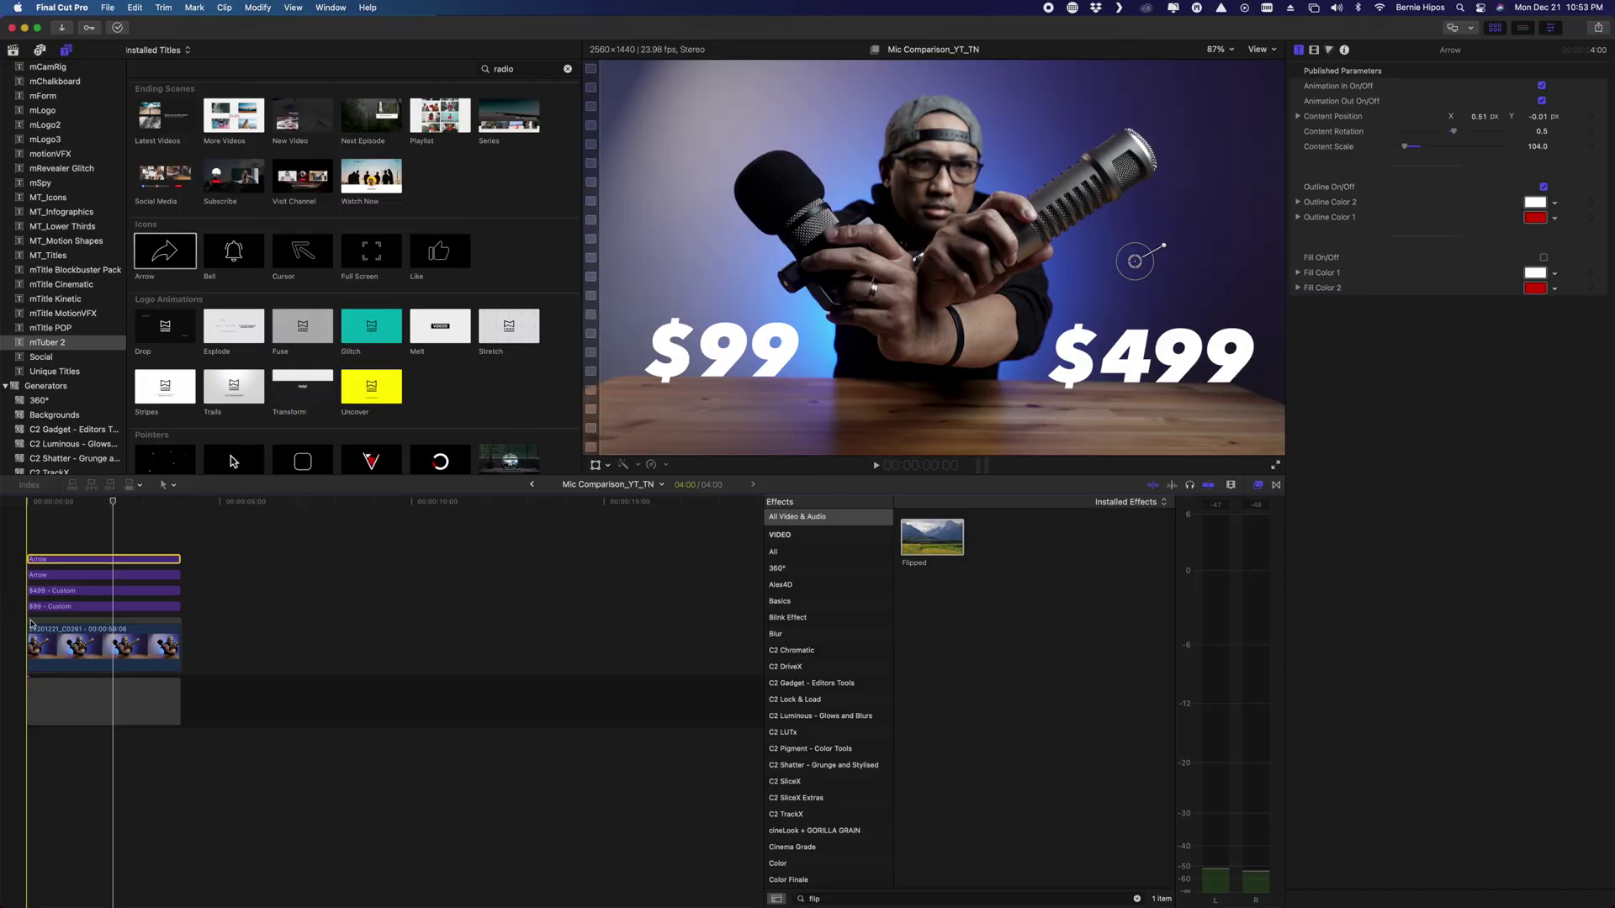
key("space")
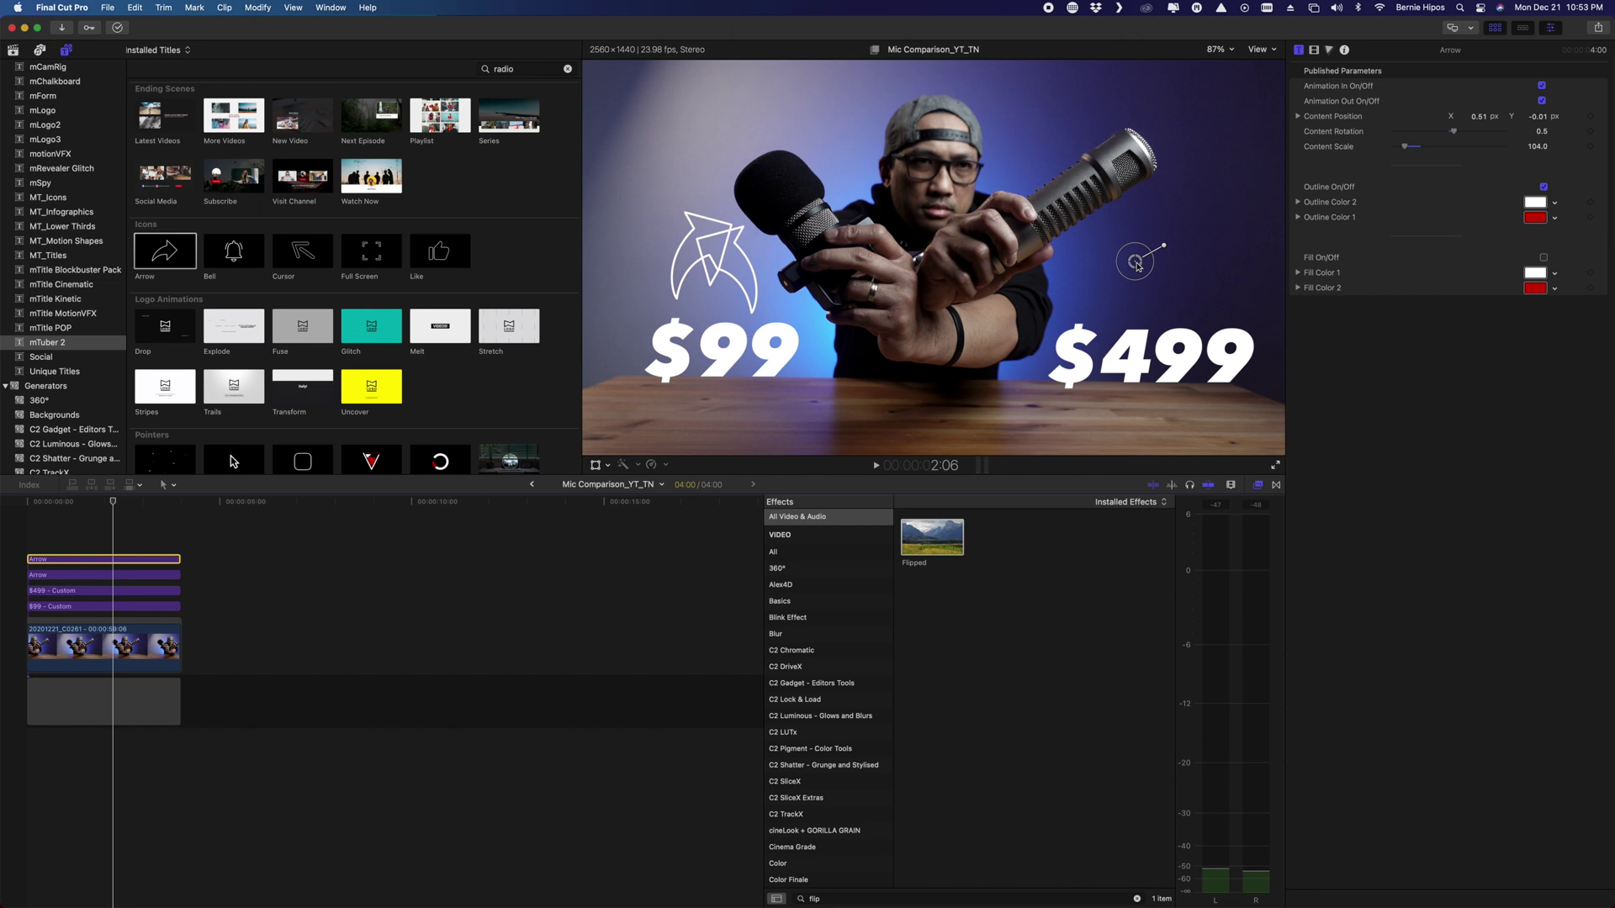
Step: Move the flipped arrow above the $499 title, setting its vertical content position to -0.01
left_click_drag(1138, 265, 736, 274)
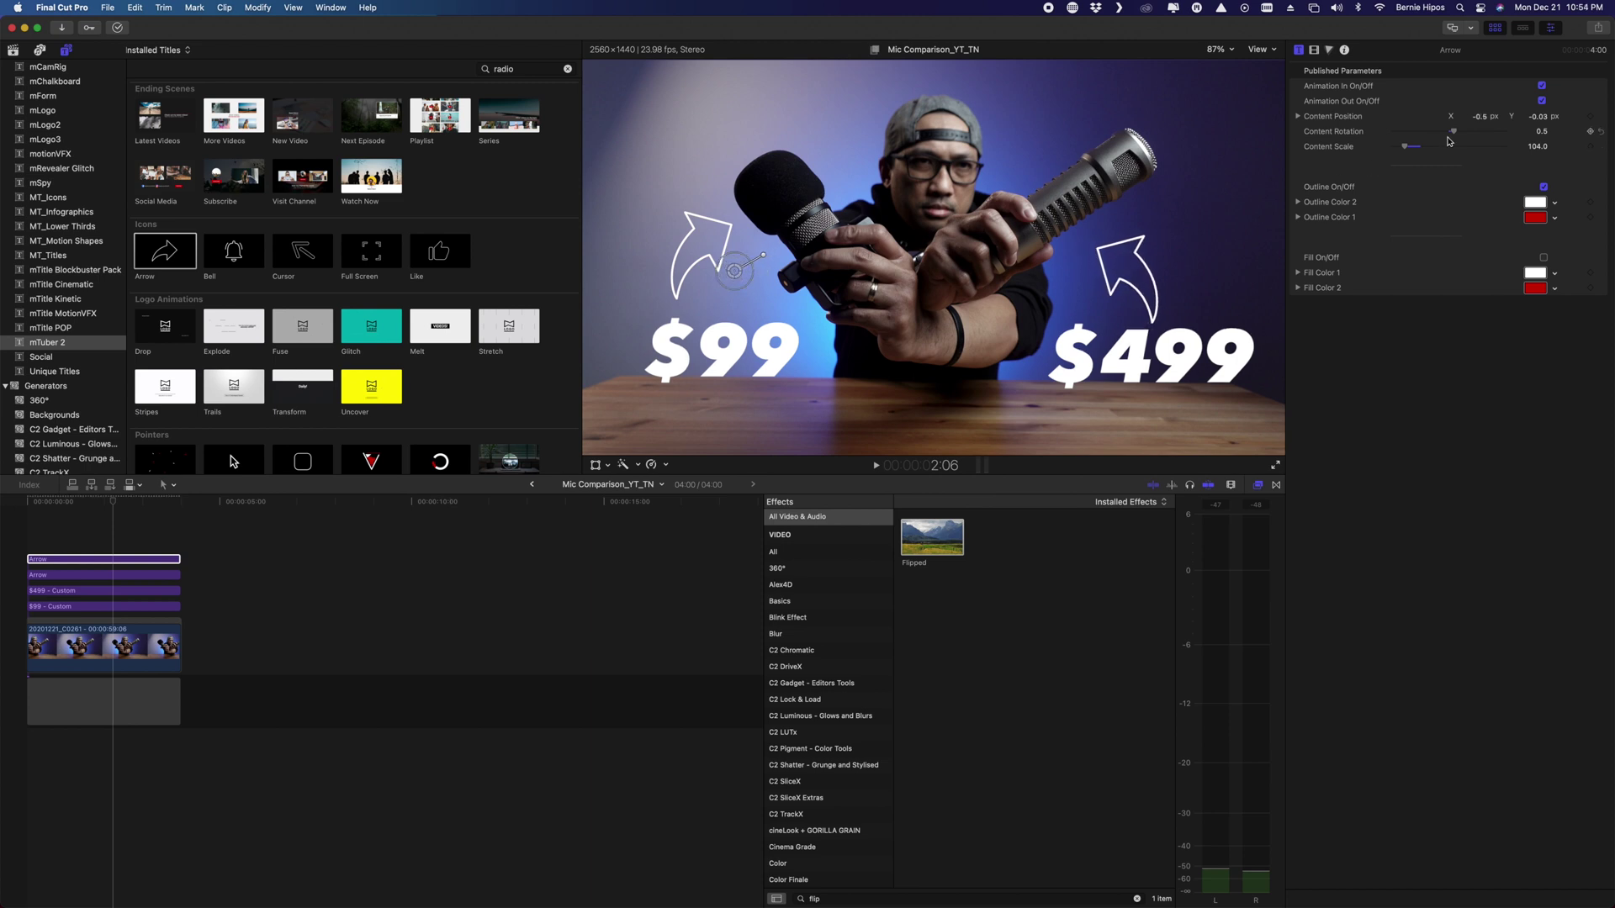
left_click(1541, 122)
mouse_move(1541, 122)
left_mouse_down()
mouse_move(1540, 96)
mouse_move(1541, 120)
left_mouse_up()
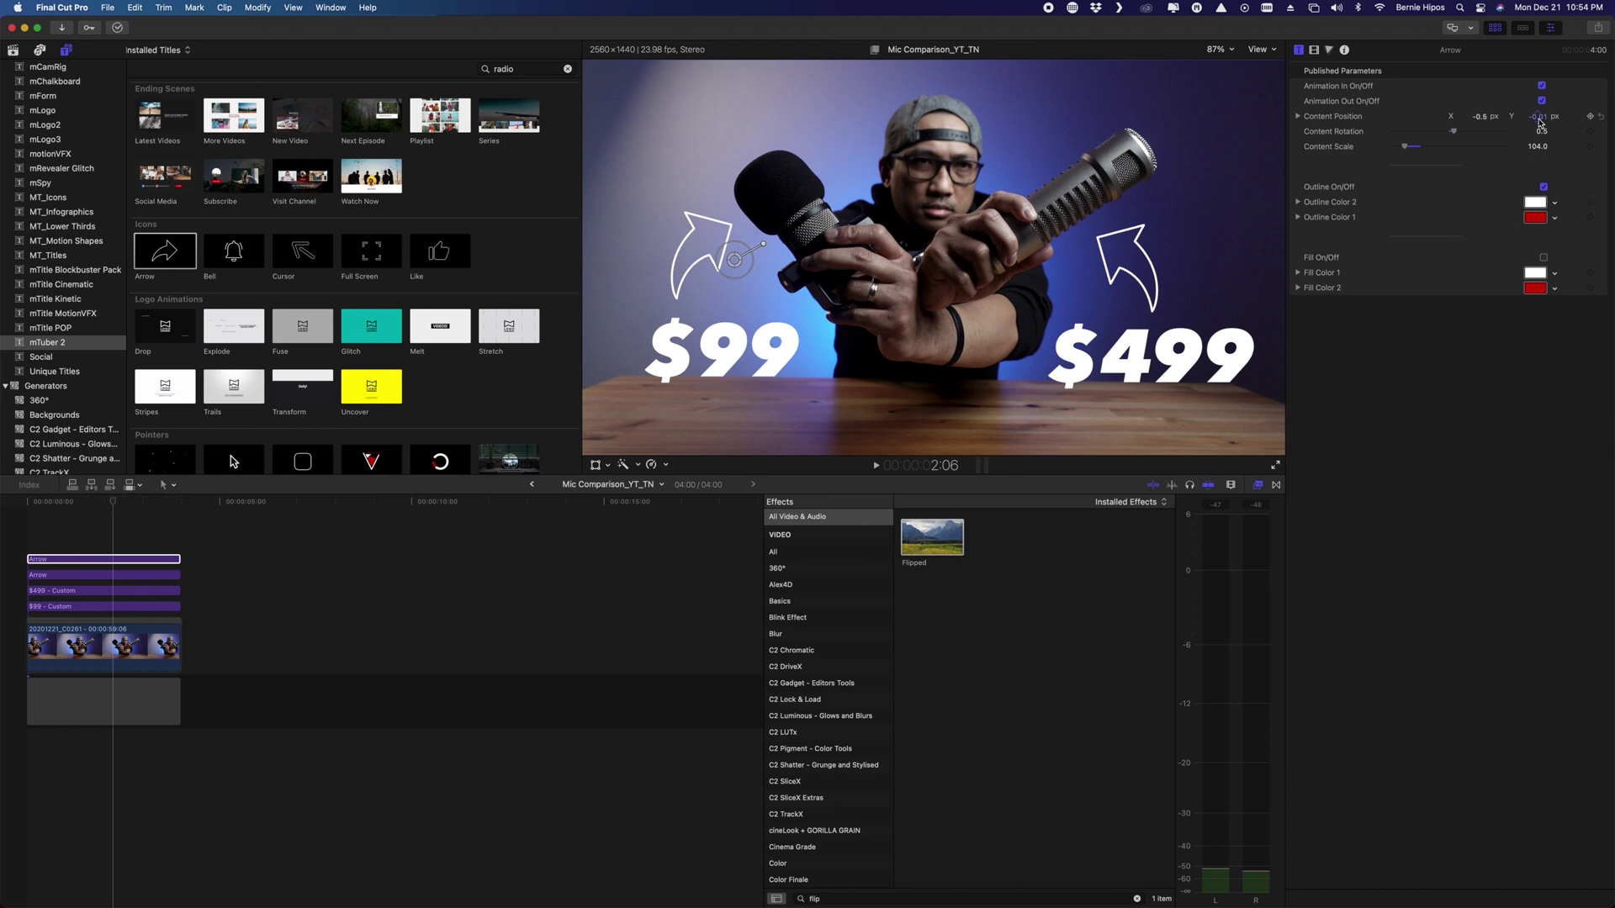
Step: Turn off Animation In and Animation Out for the flipped arrow and check it from the project start
left_click(26, 537)
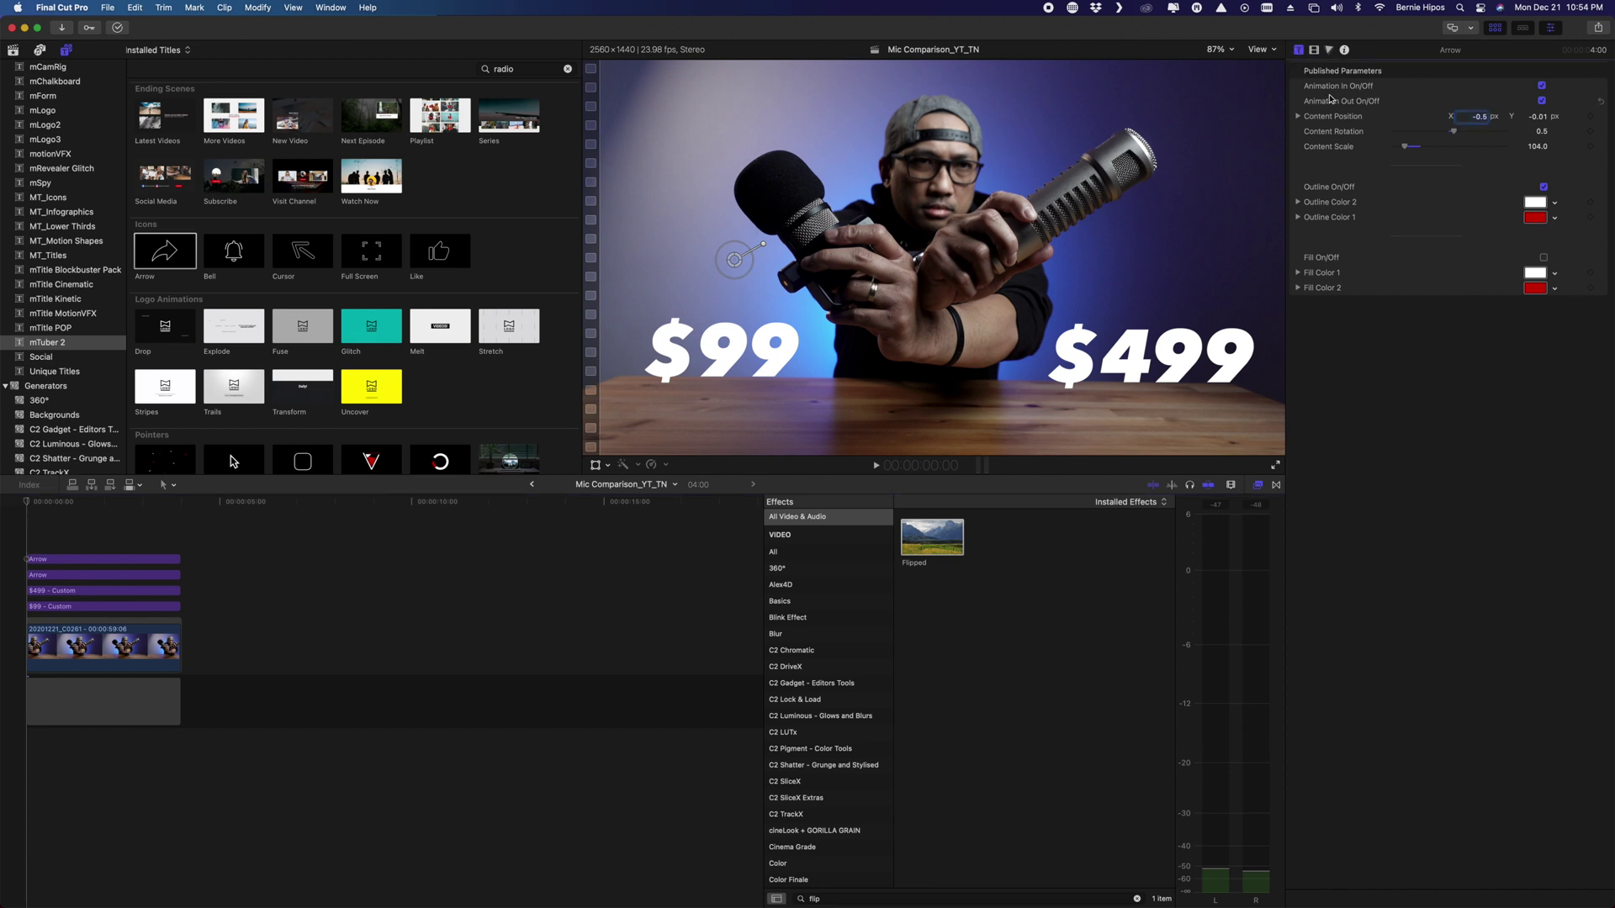
left_click(1543, 86)
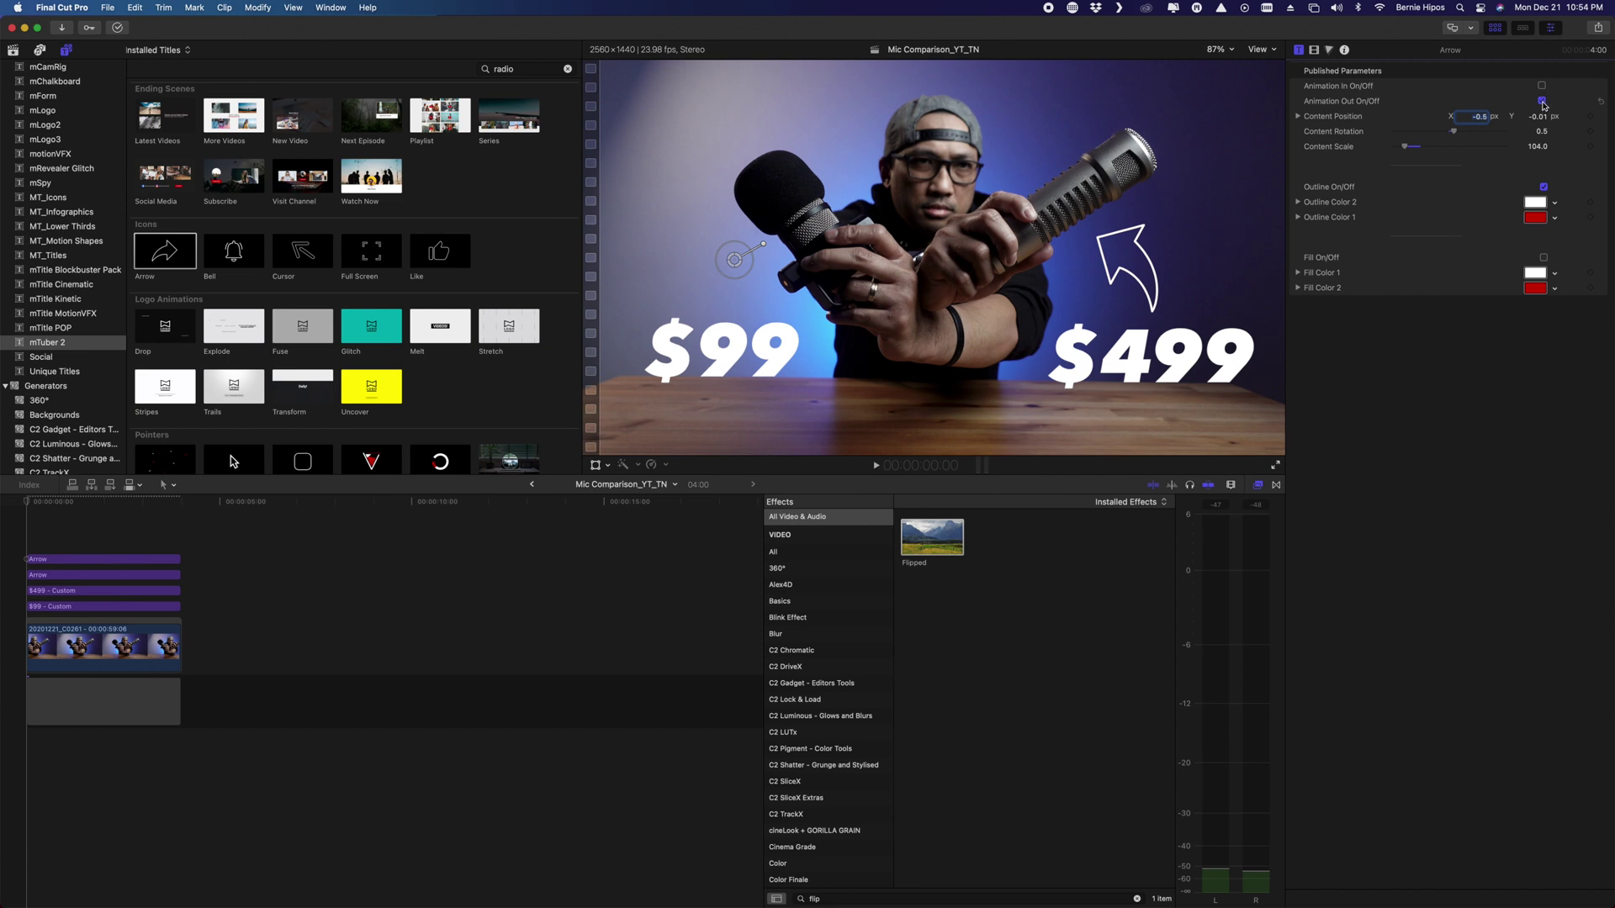
left_click(1543, 102)
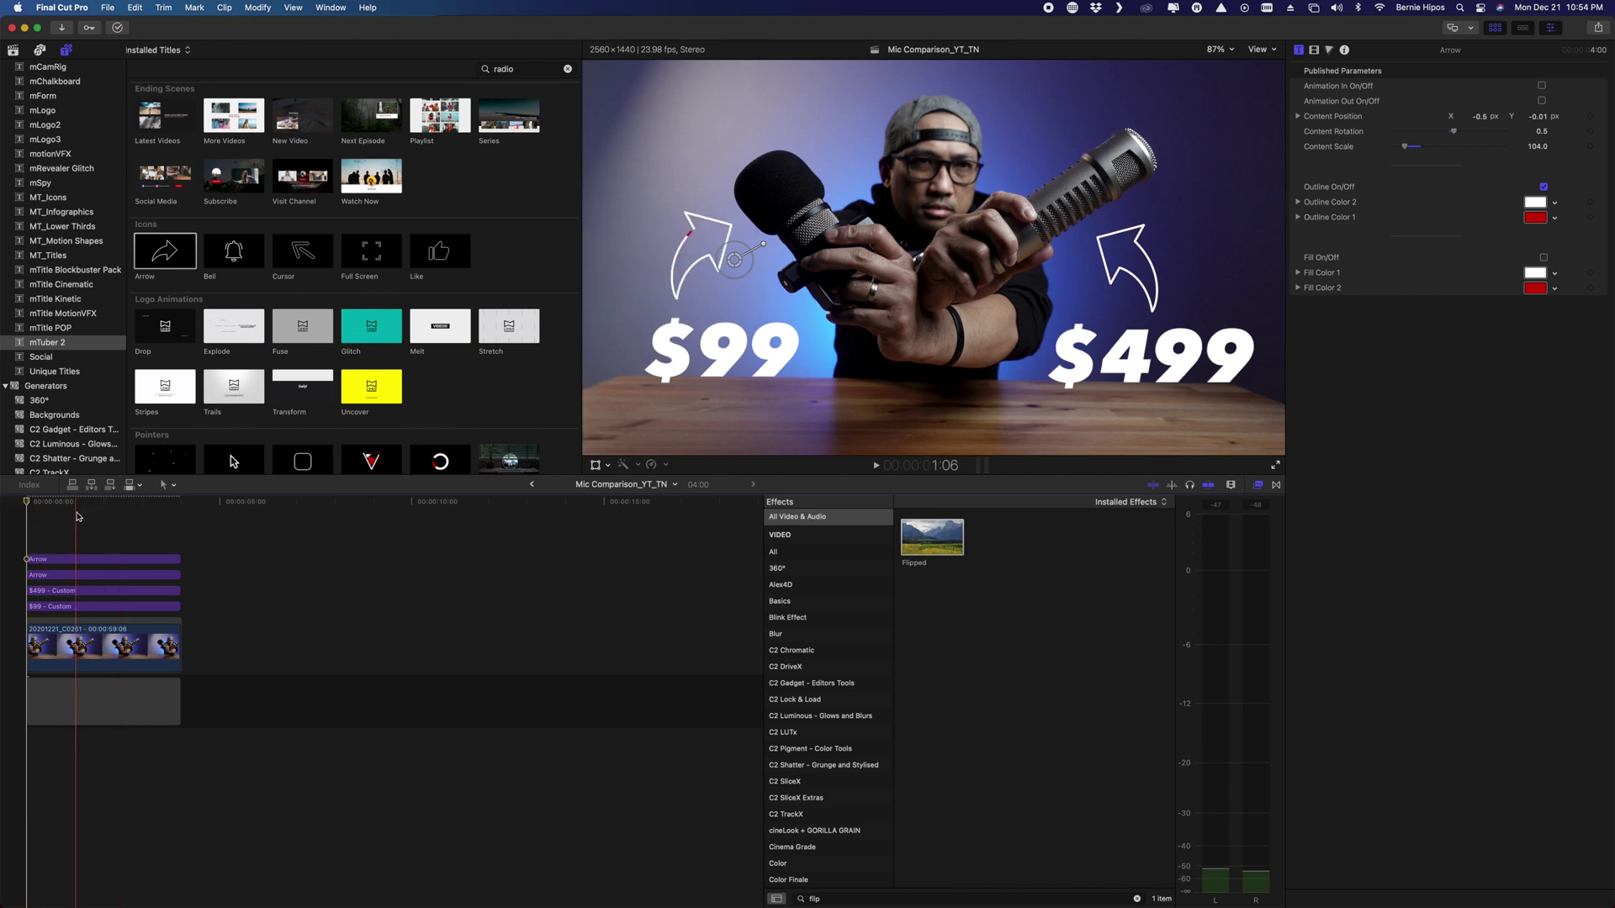
Step: Turn off Animation In and Animation Out for the original Arrow title above $99 and park the playhead at 1:08
left_click(77, 557)
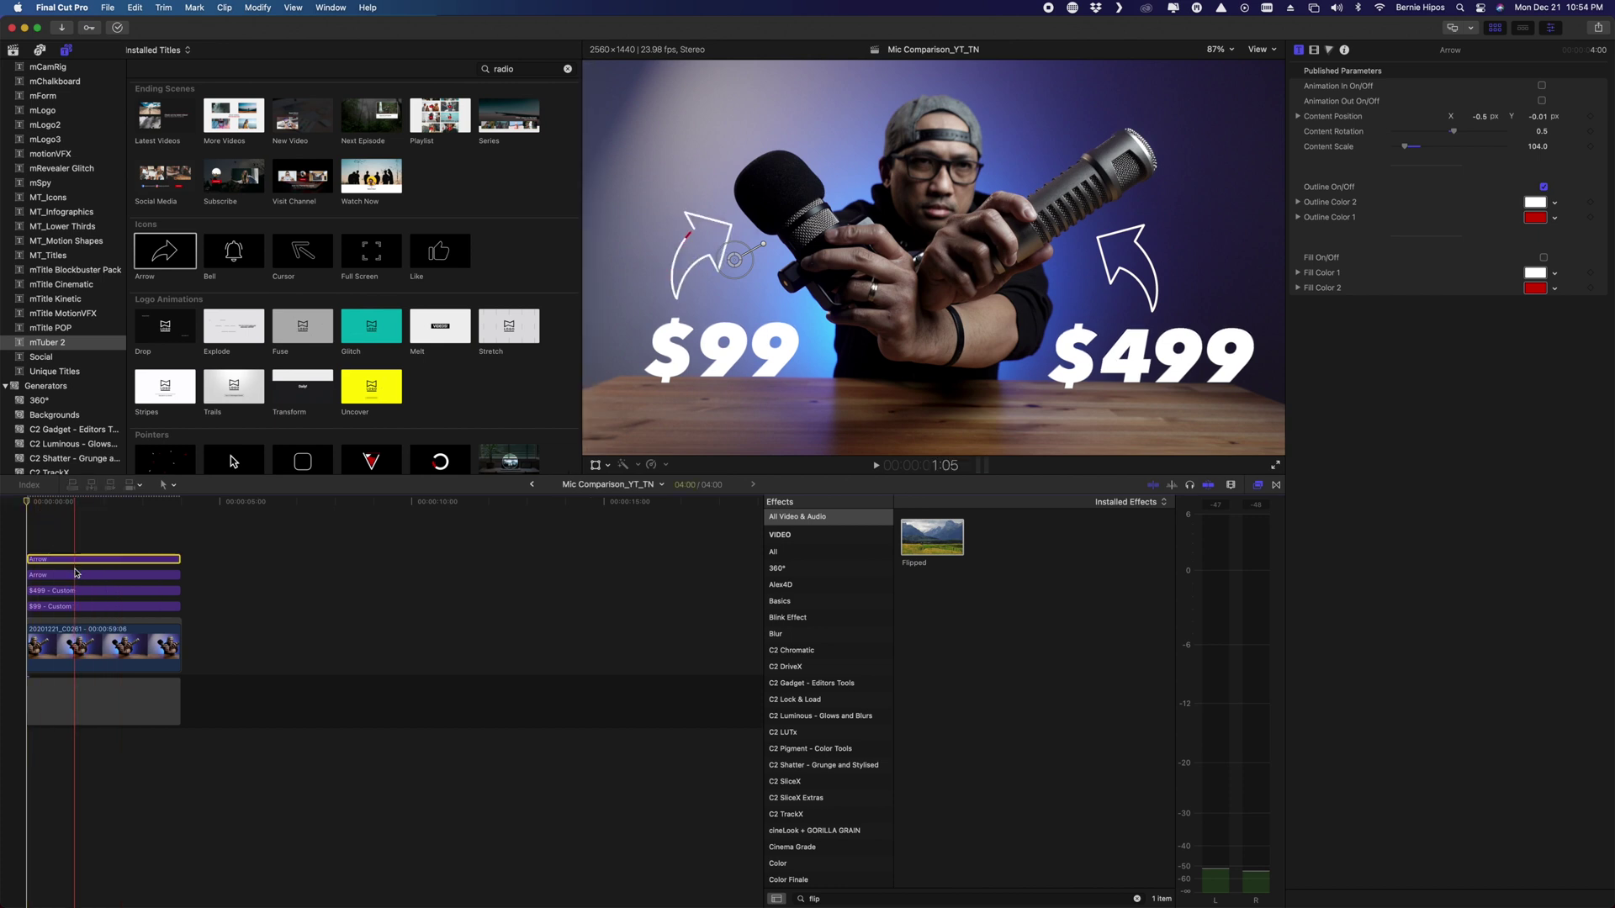
left_click(74, 575)
left_click(1542, 100)
left_click(1542, 85)
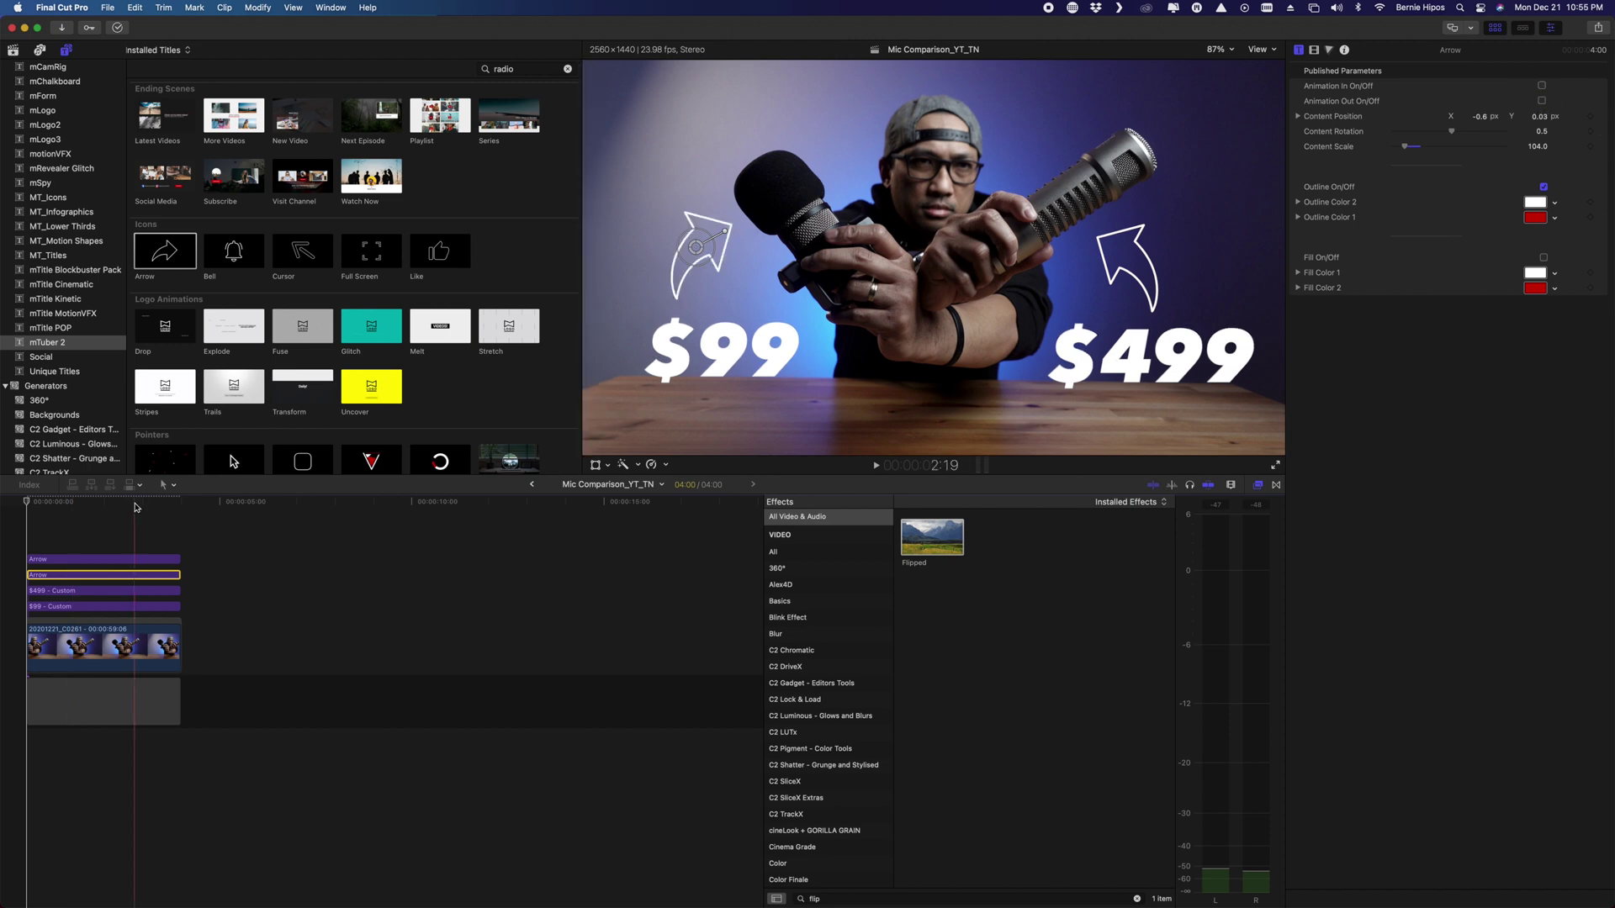
left_click(79, 526)
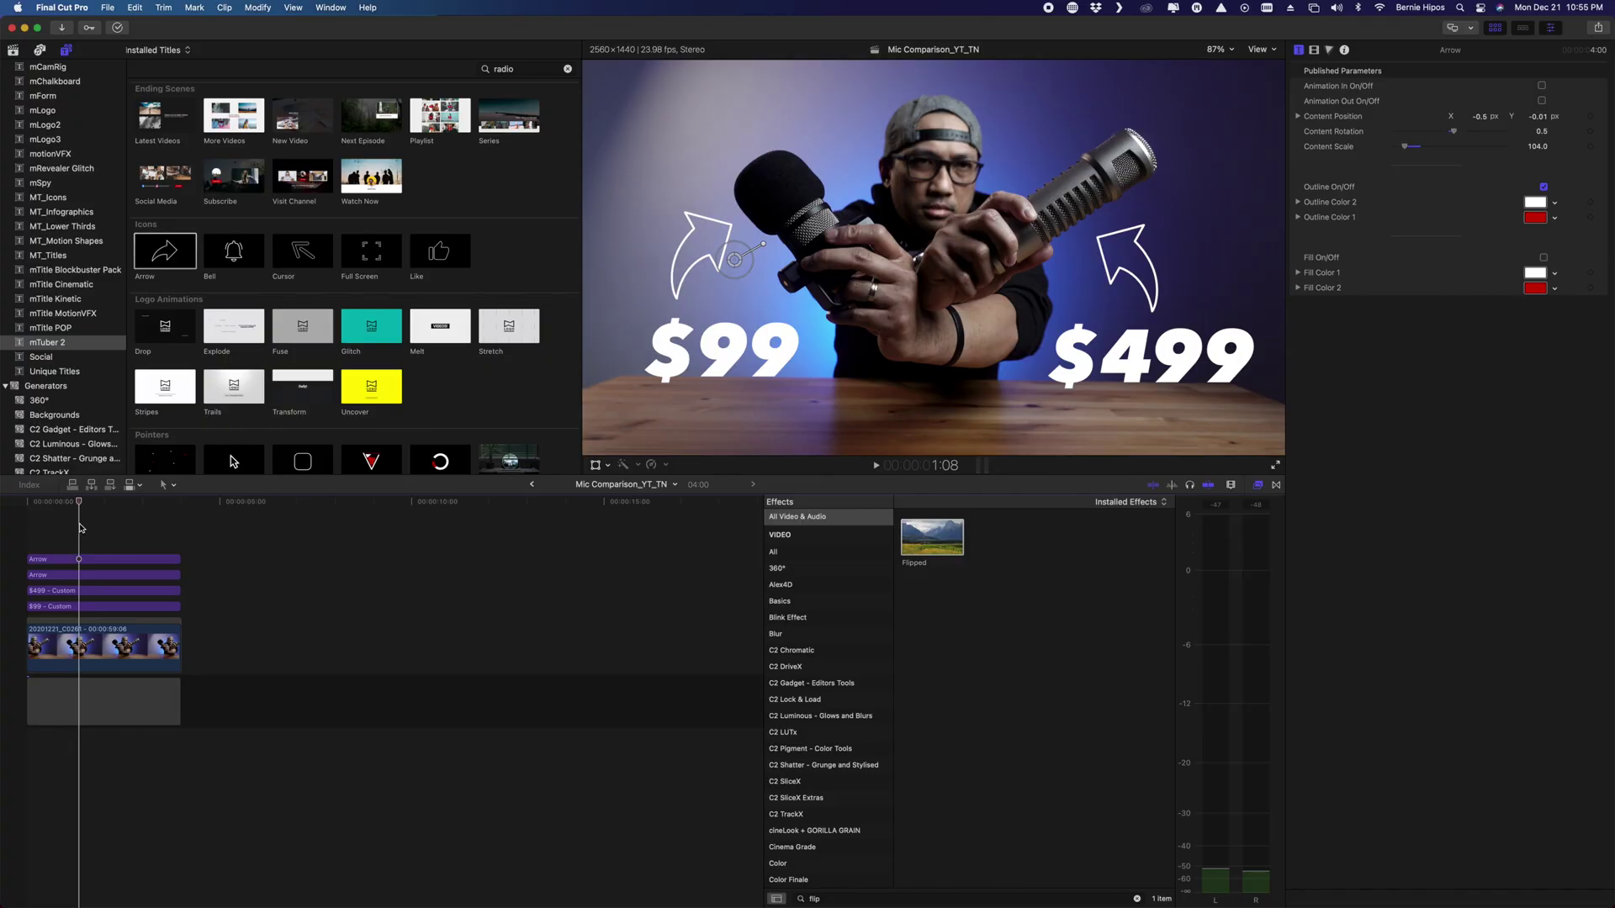
Step: Clear the effects search and apply the Cinema Grade effect to the freeze-frame clip
left_click(1260, 486)
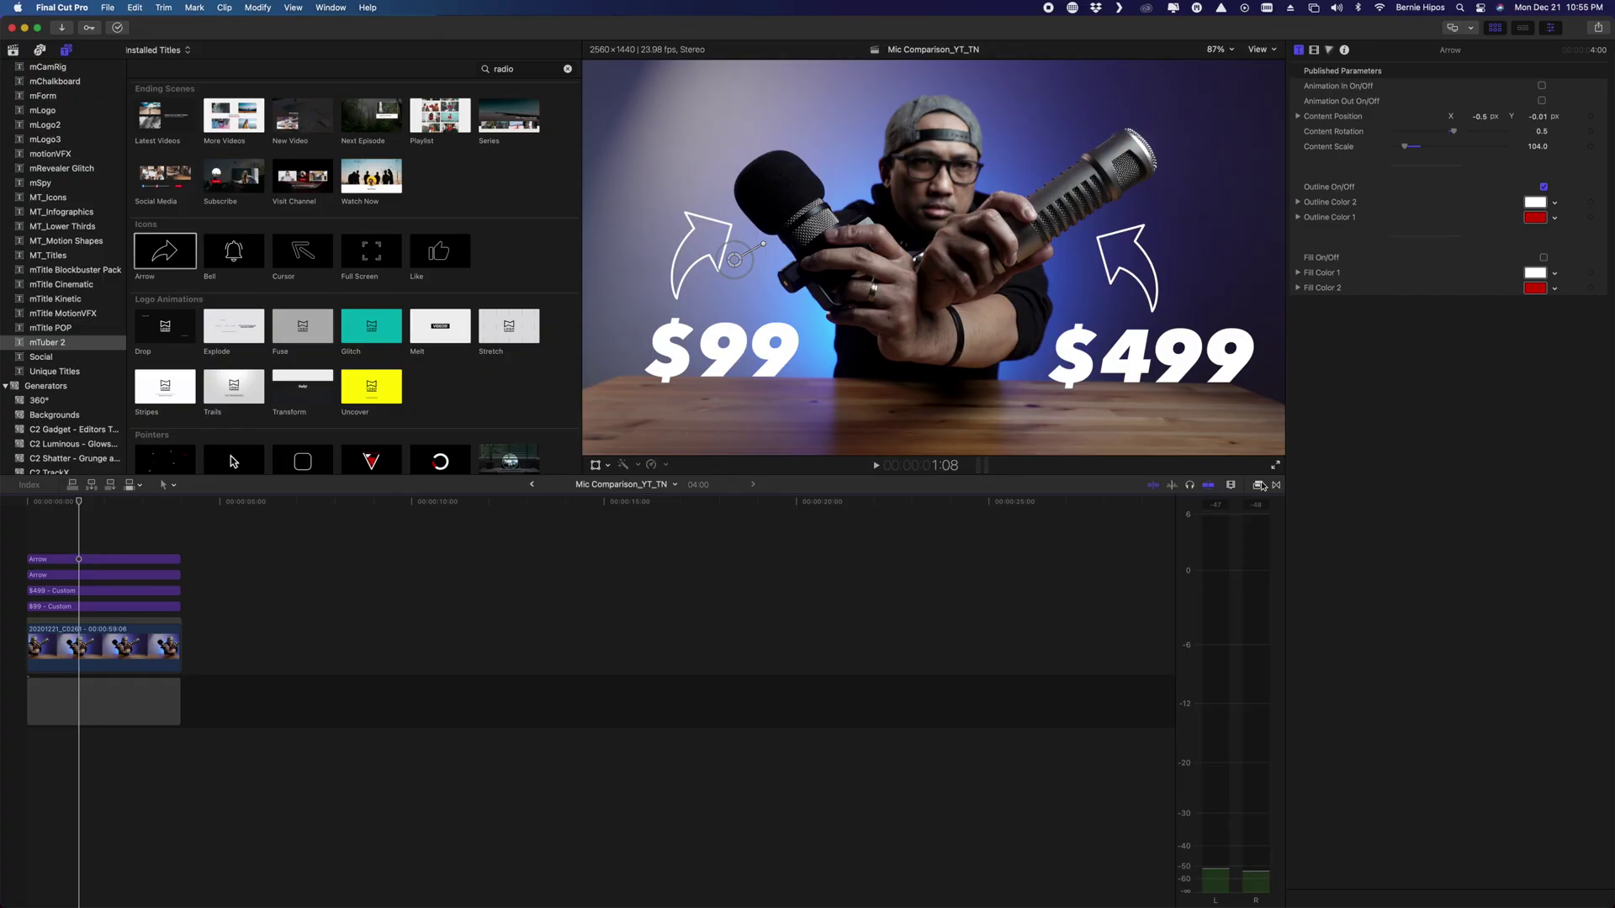
left_click(1260, 485)
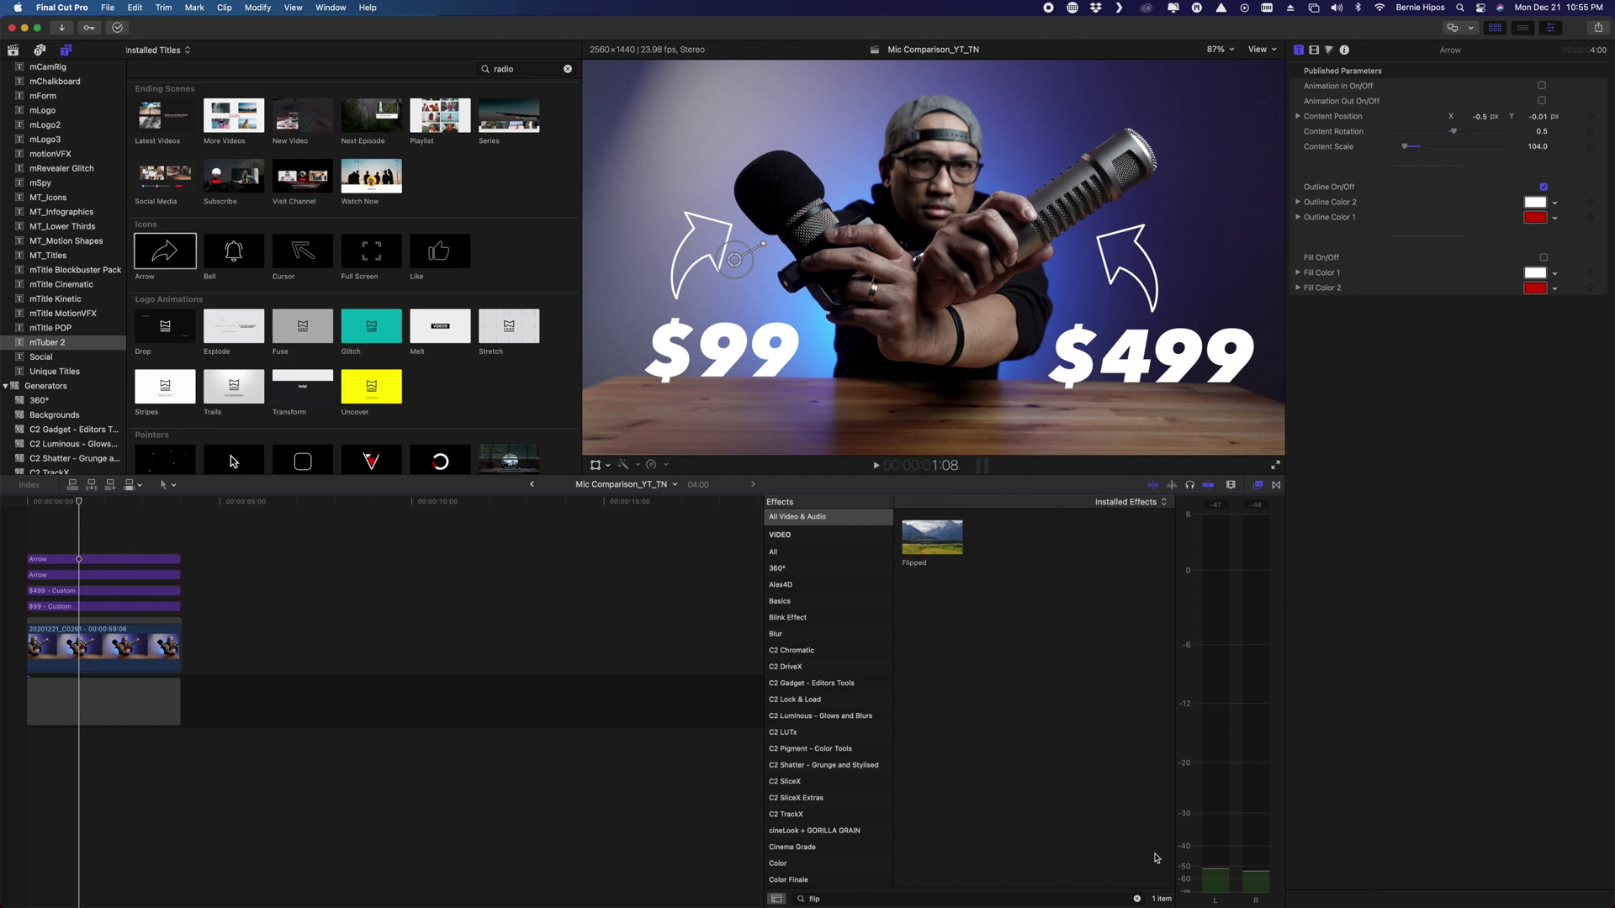
left_click(1139, 899)
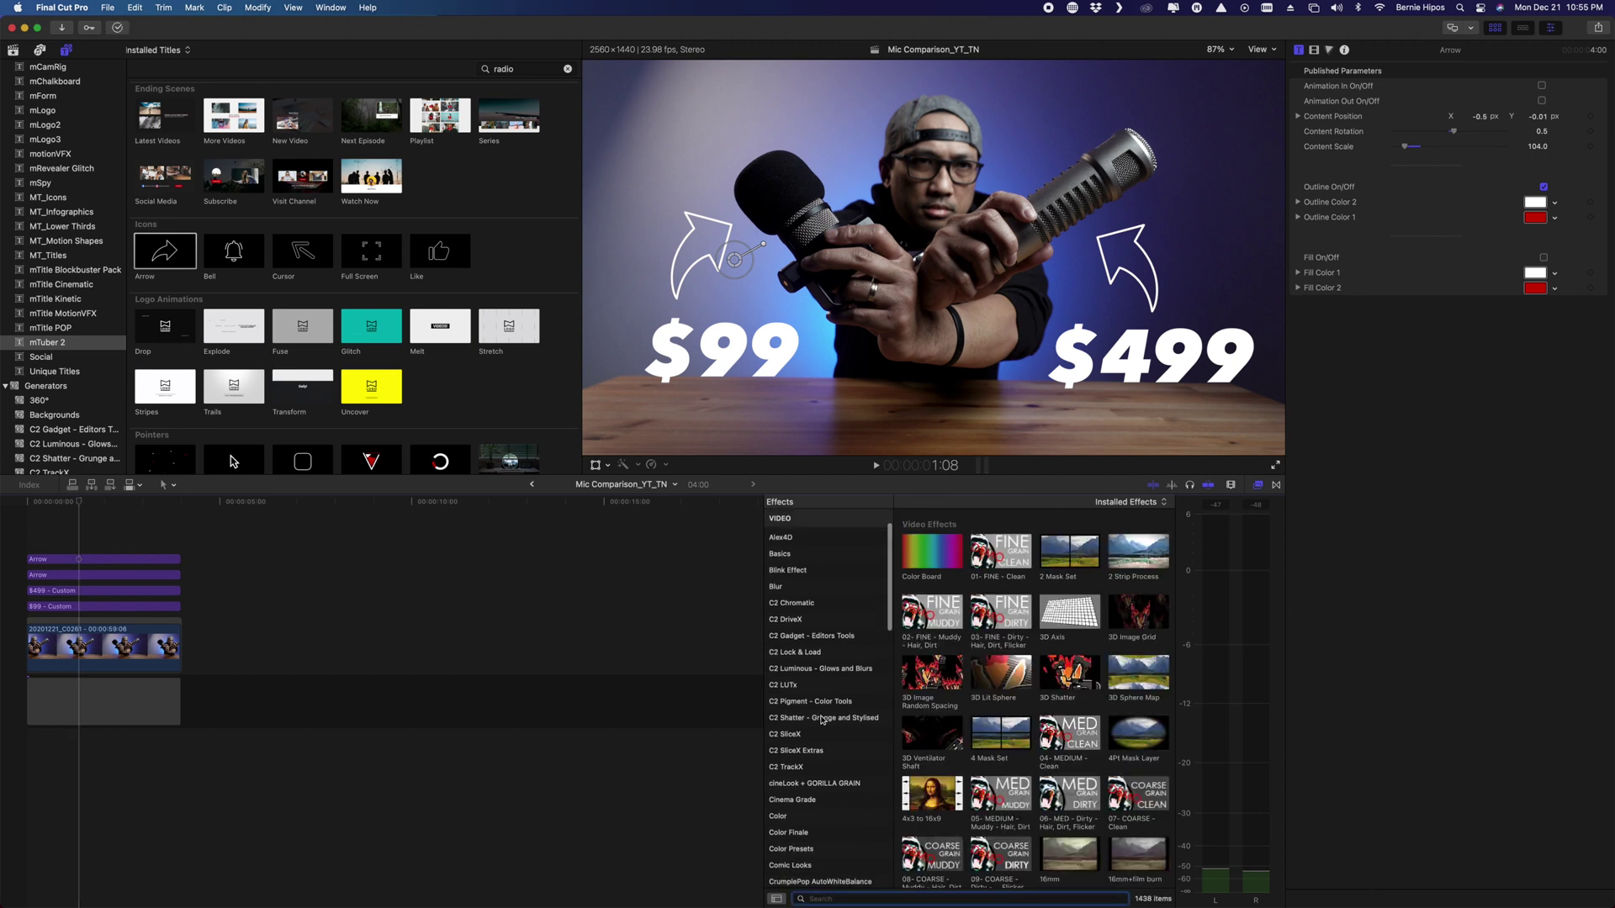
left_click(838, 747)
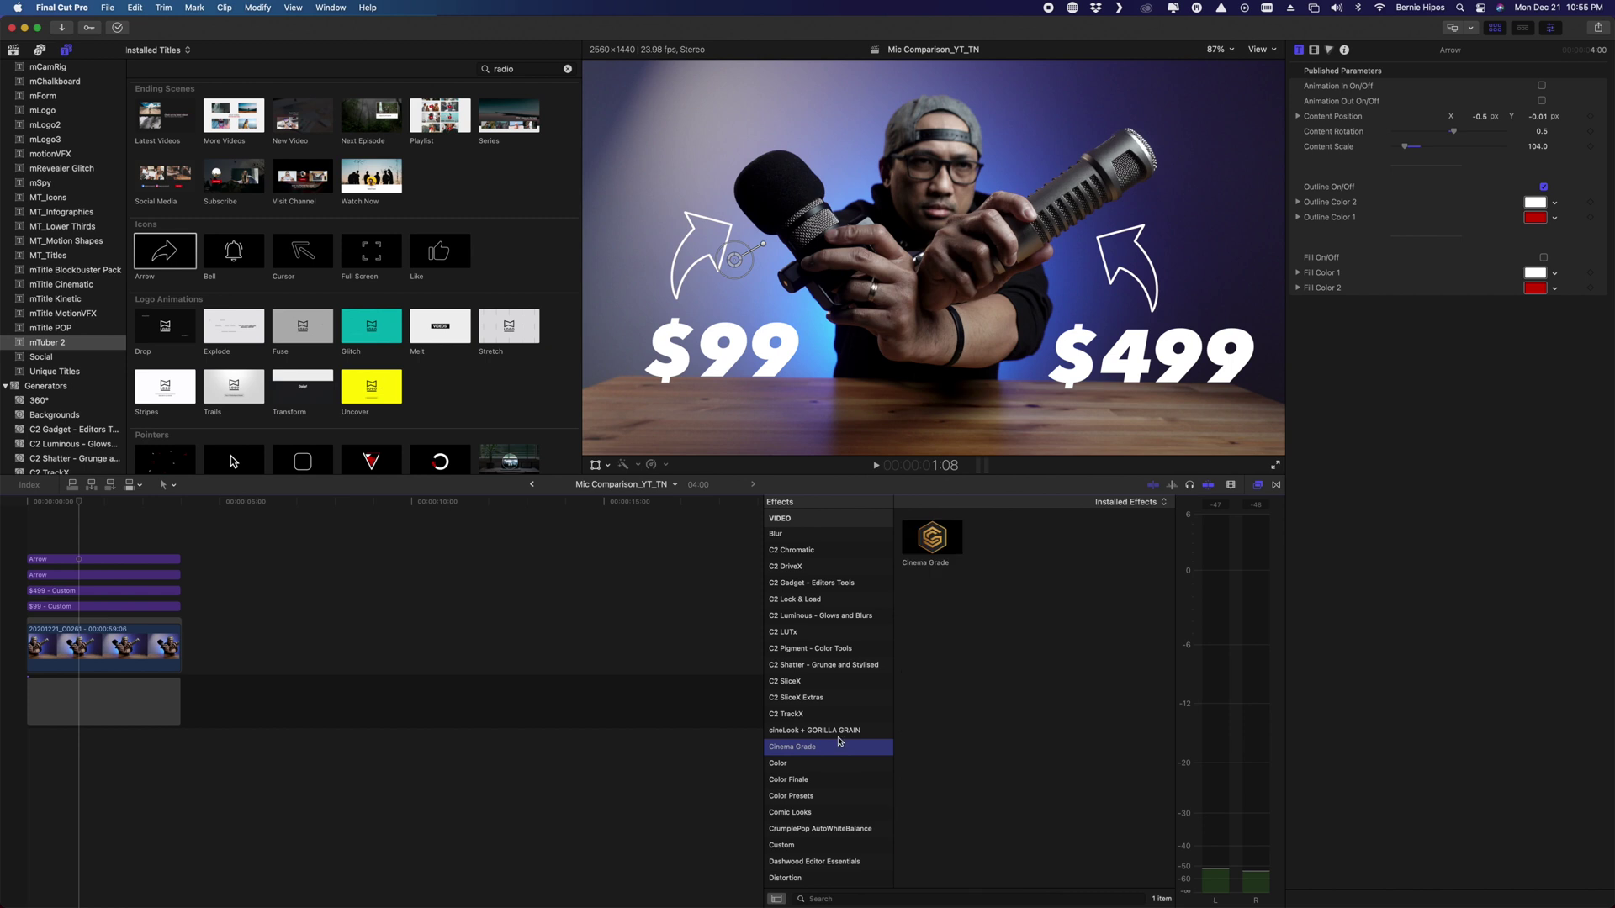
left_click(929, 542)
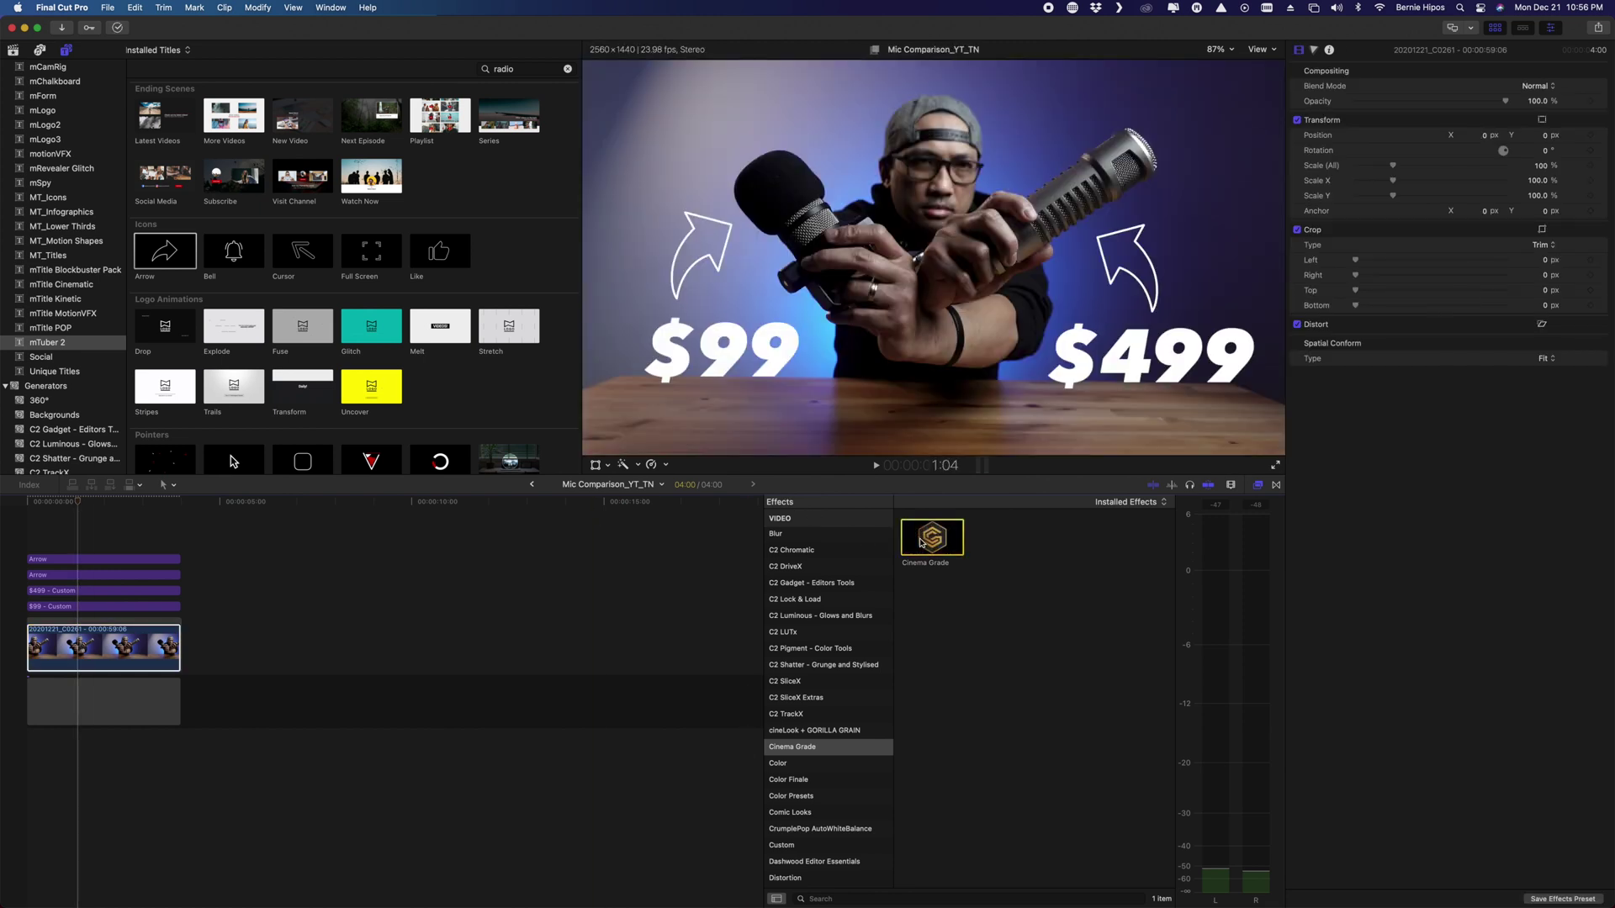
double_click(921, 543)
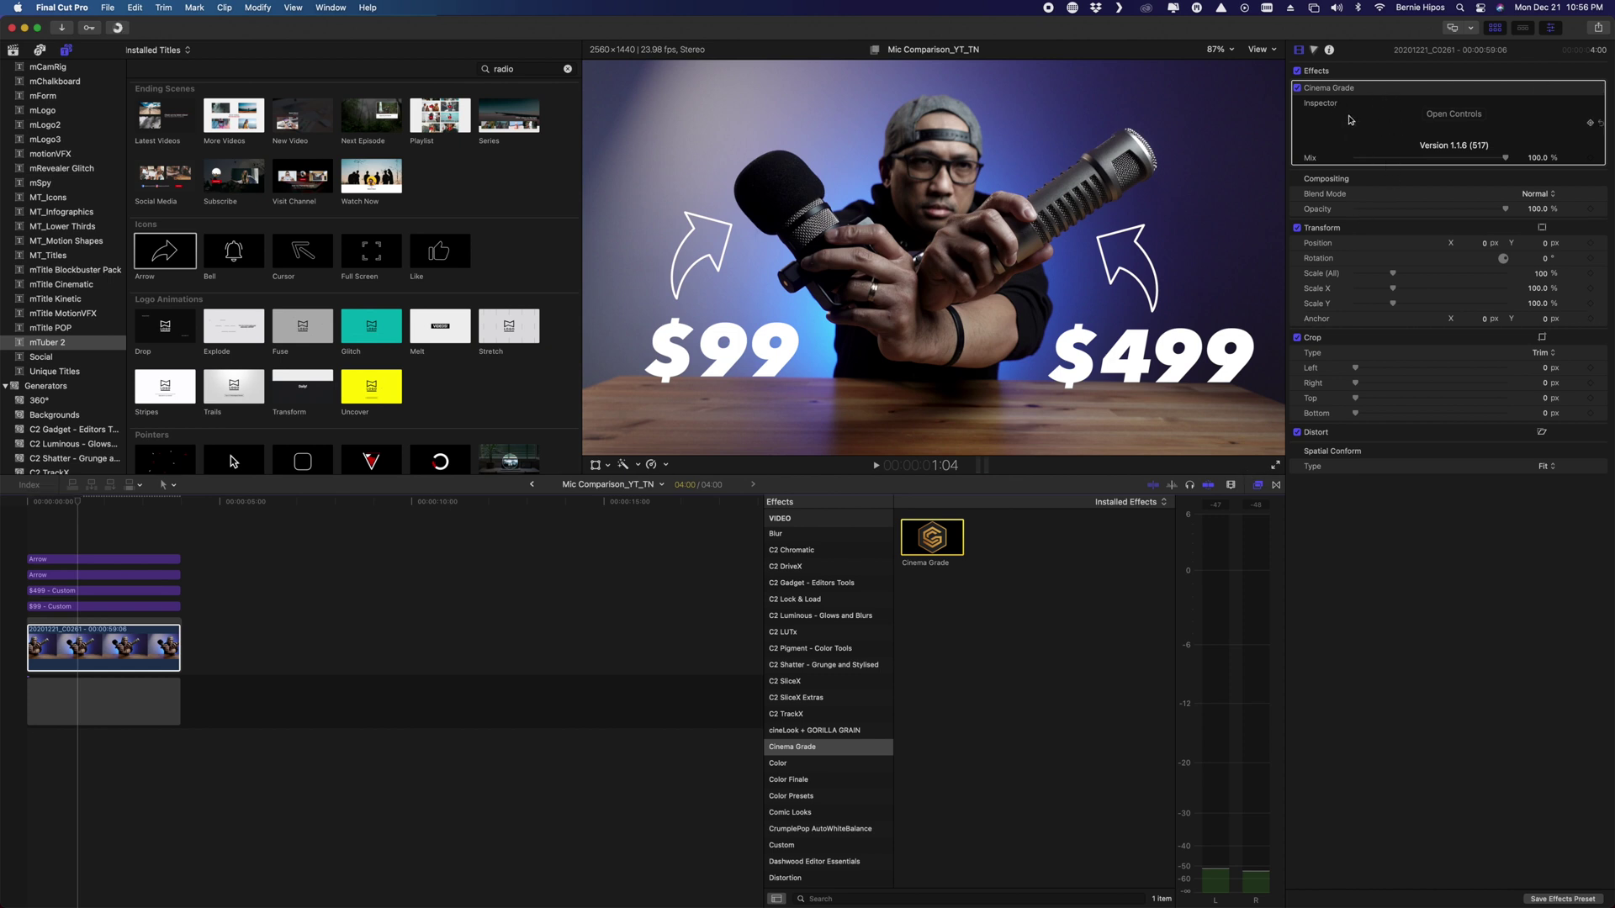
Step: Open the Cinema Grade controls and brighten the subject's face in Final Grading using the Shadows, Midtones, Highlights adjustment
left_click(1447, 120)
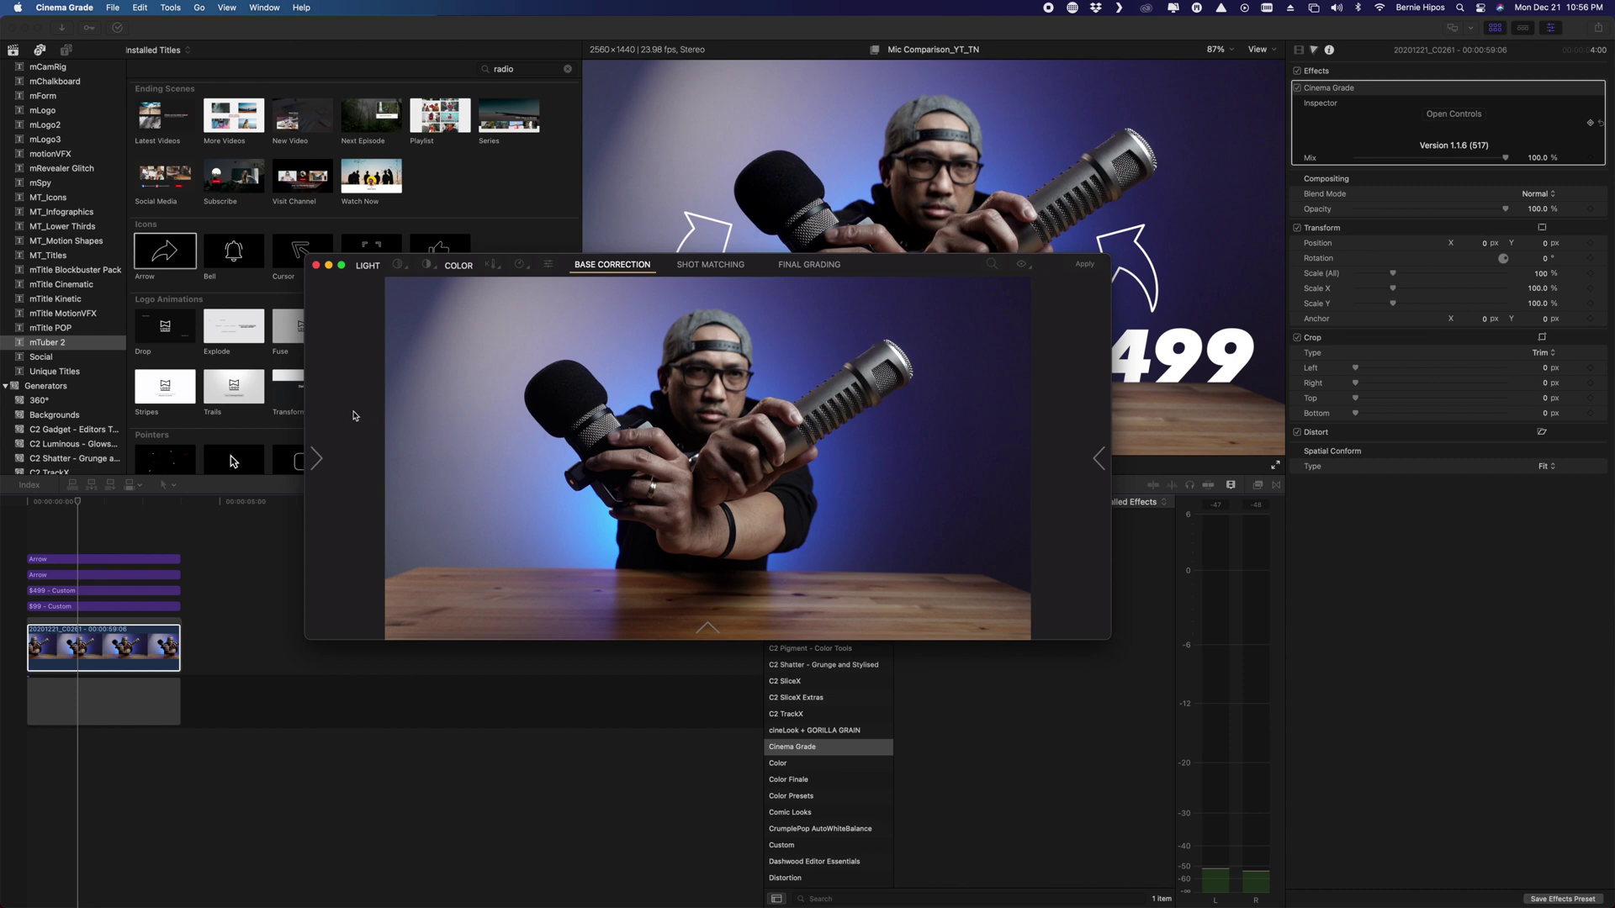
left_click(801, 267)
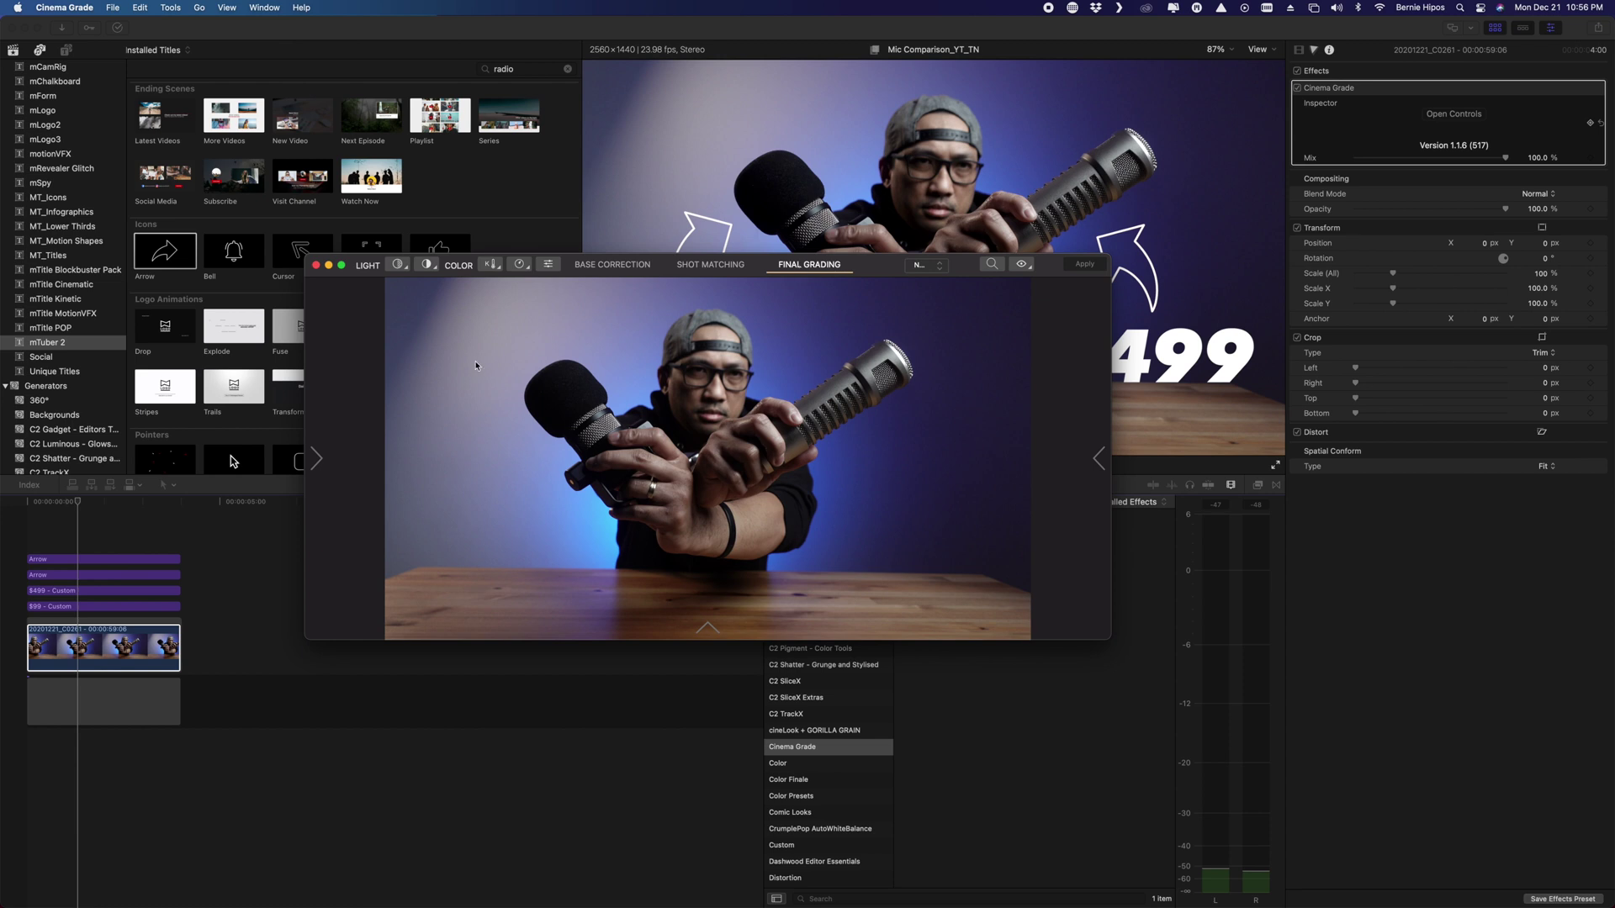
left_click(398, 266)
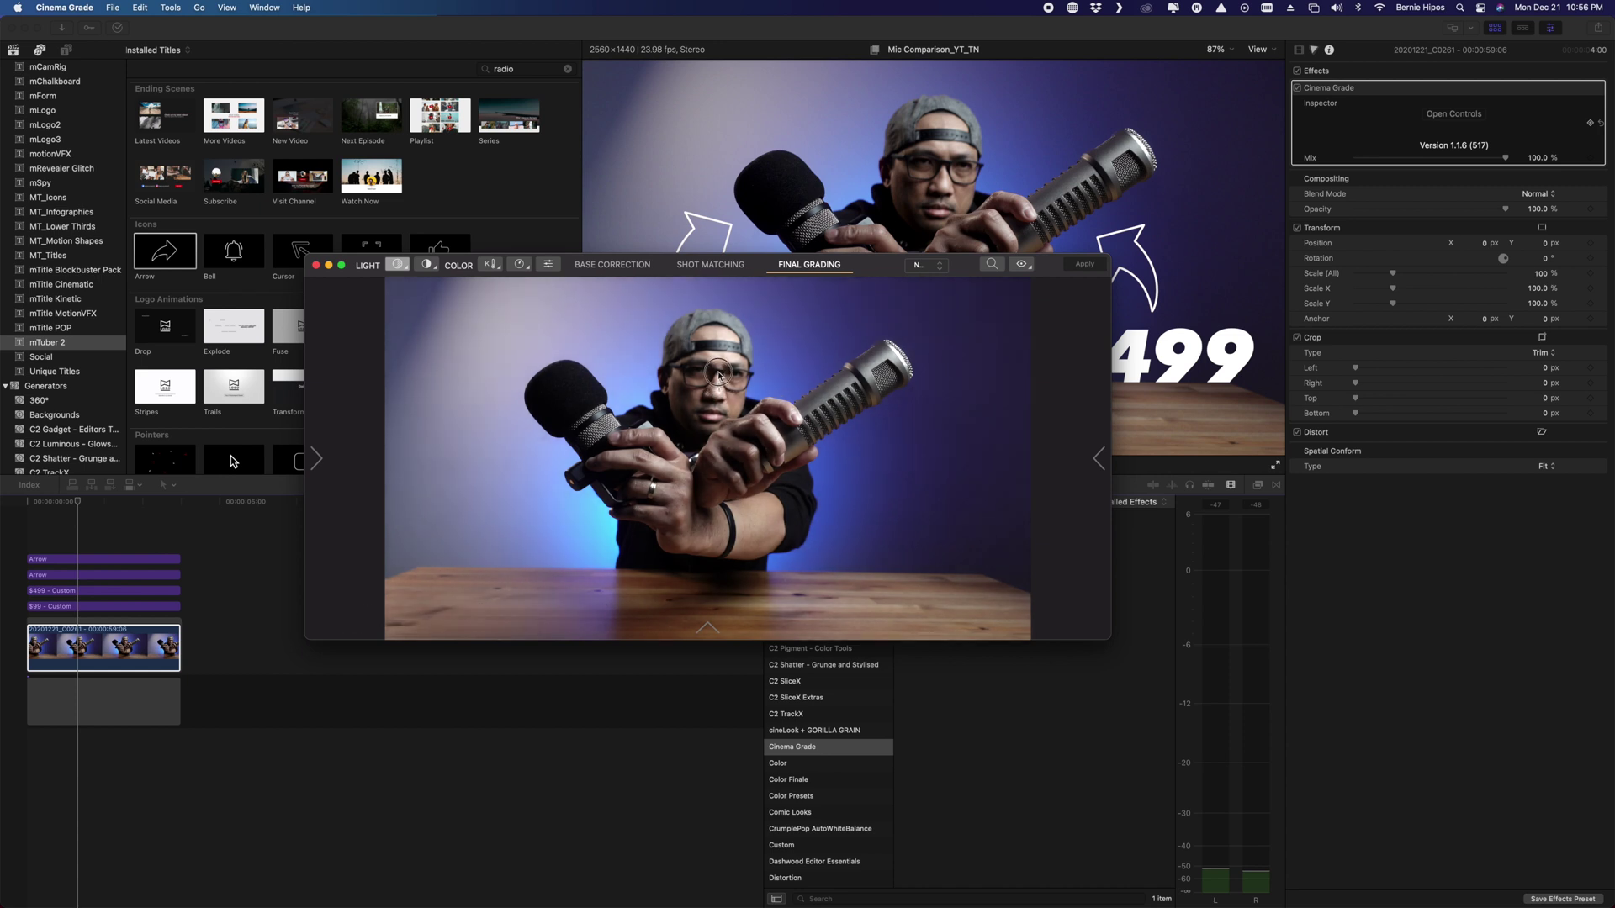
left_click(719, 379)
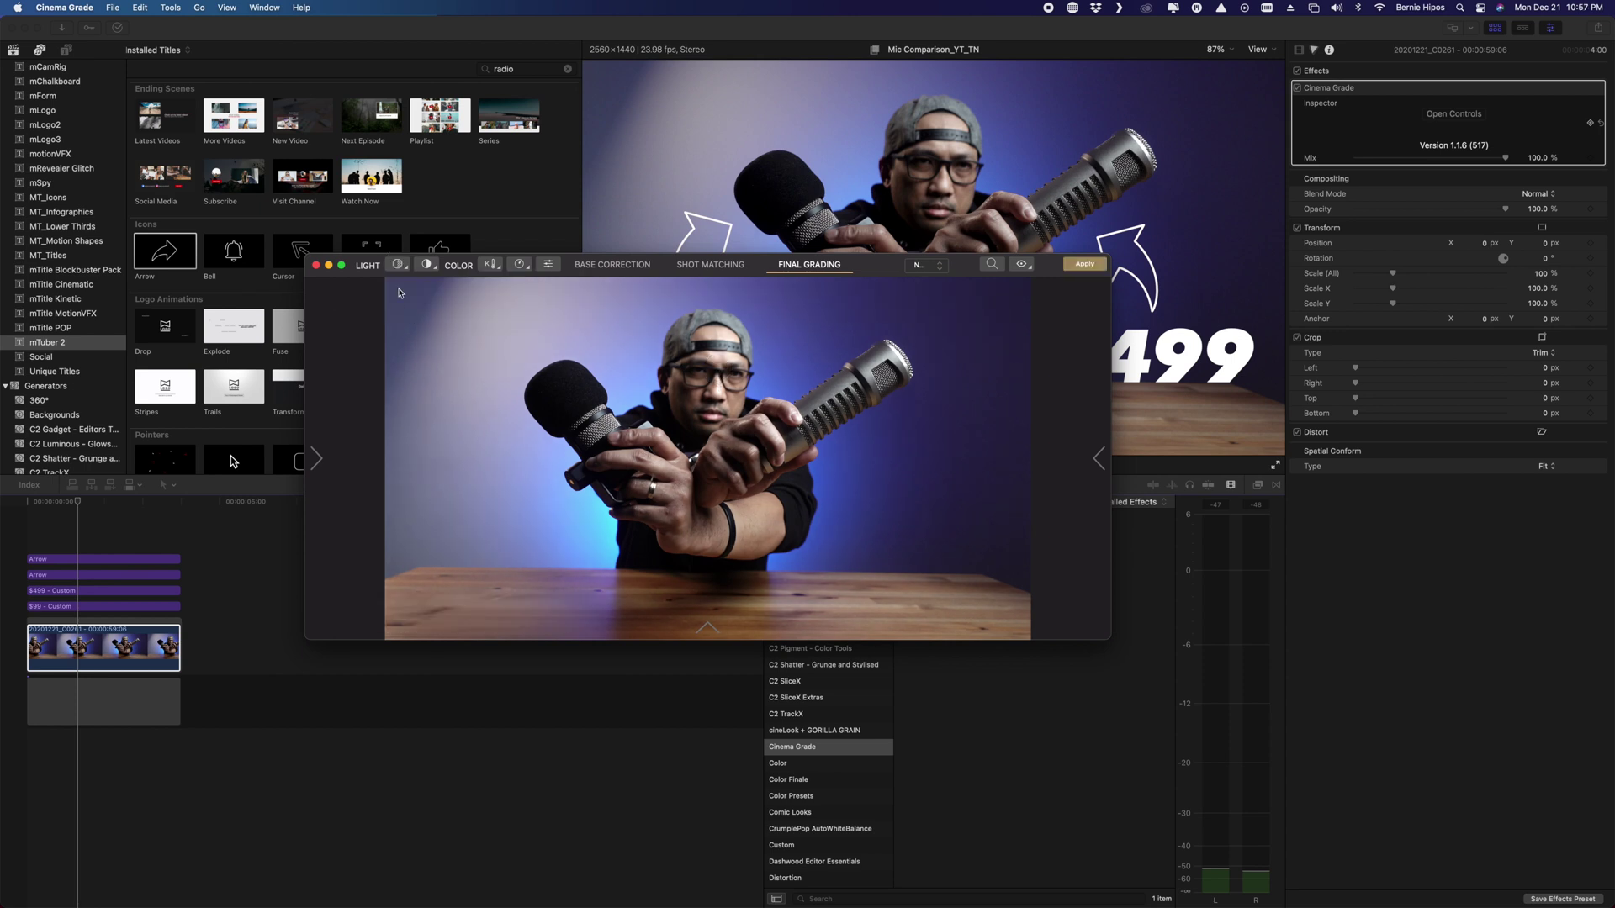
left_click(396, 267)
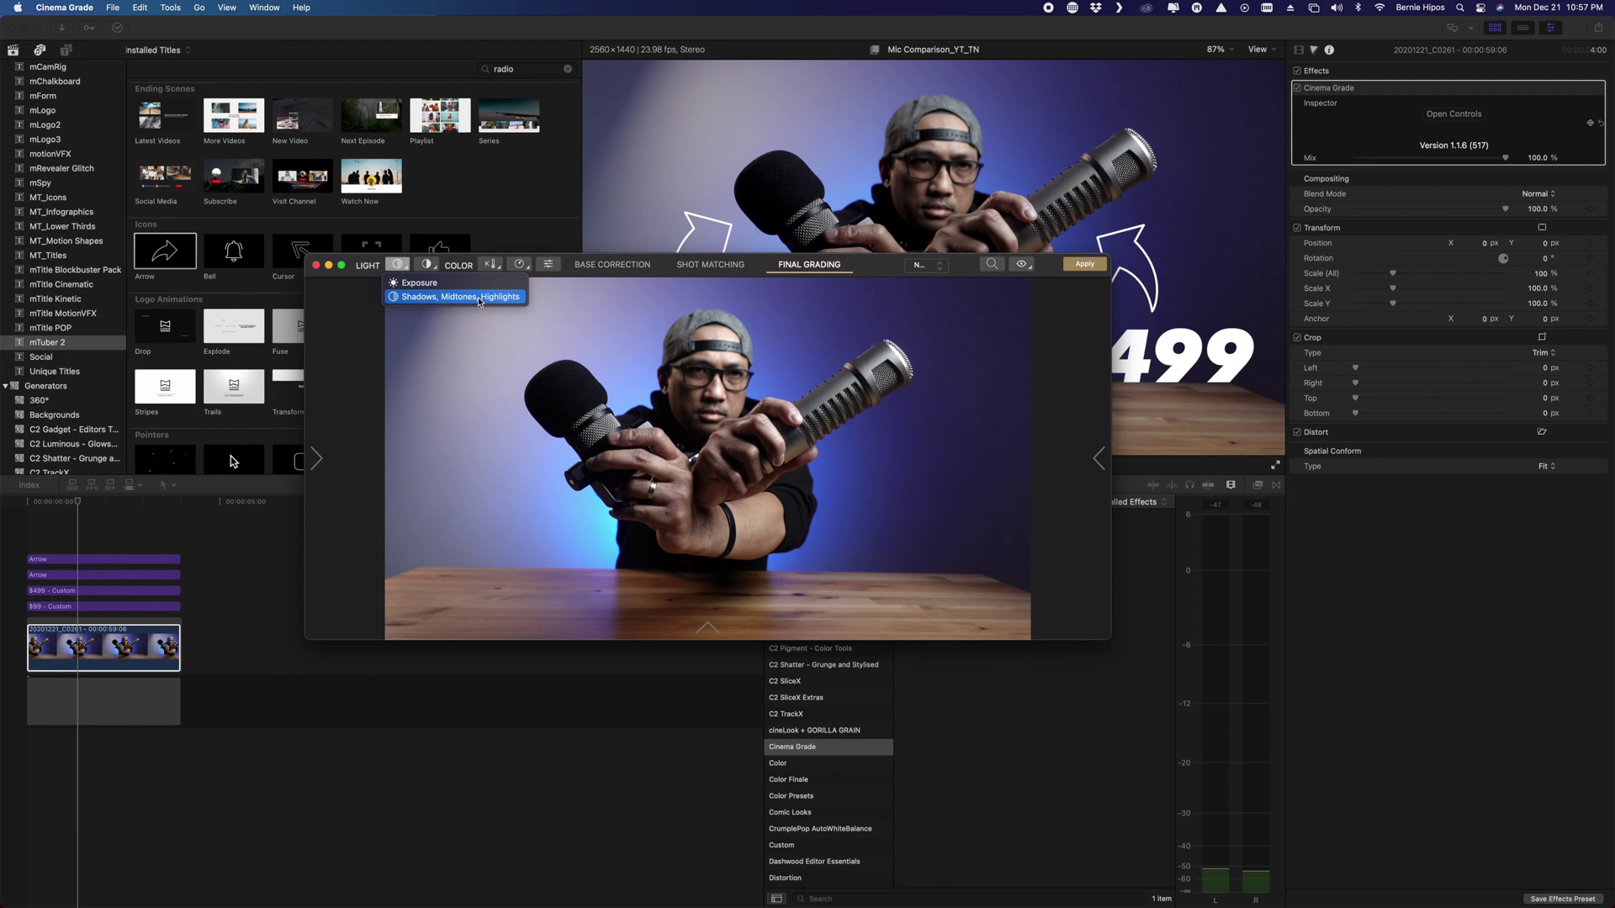
left_click(730, 364)
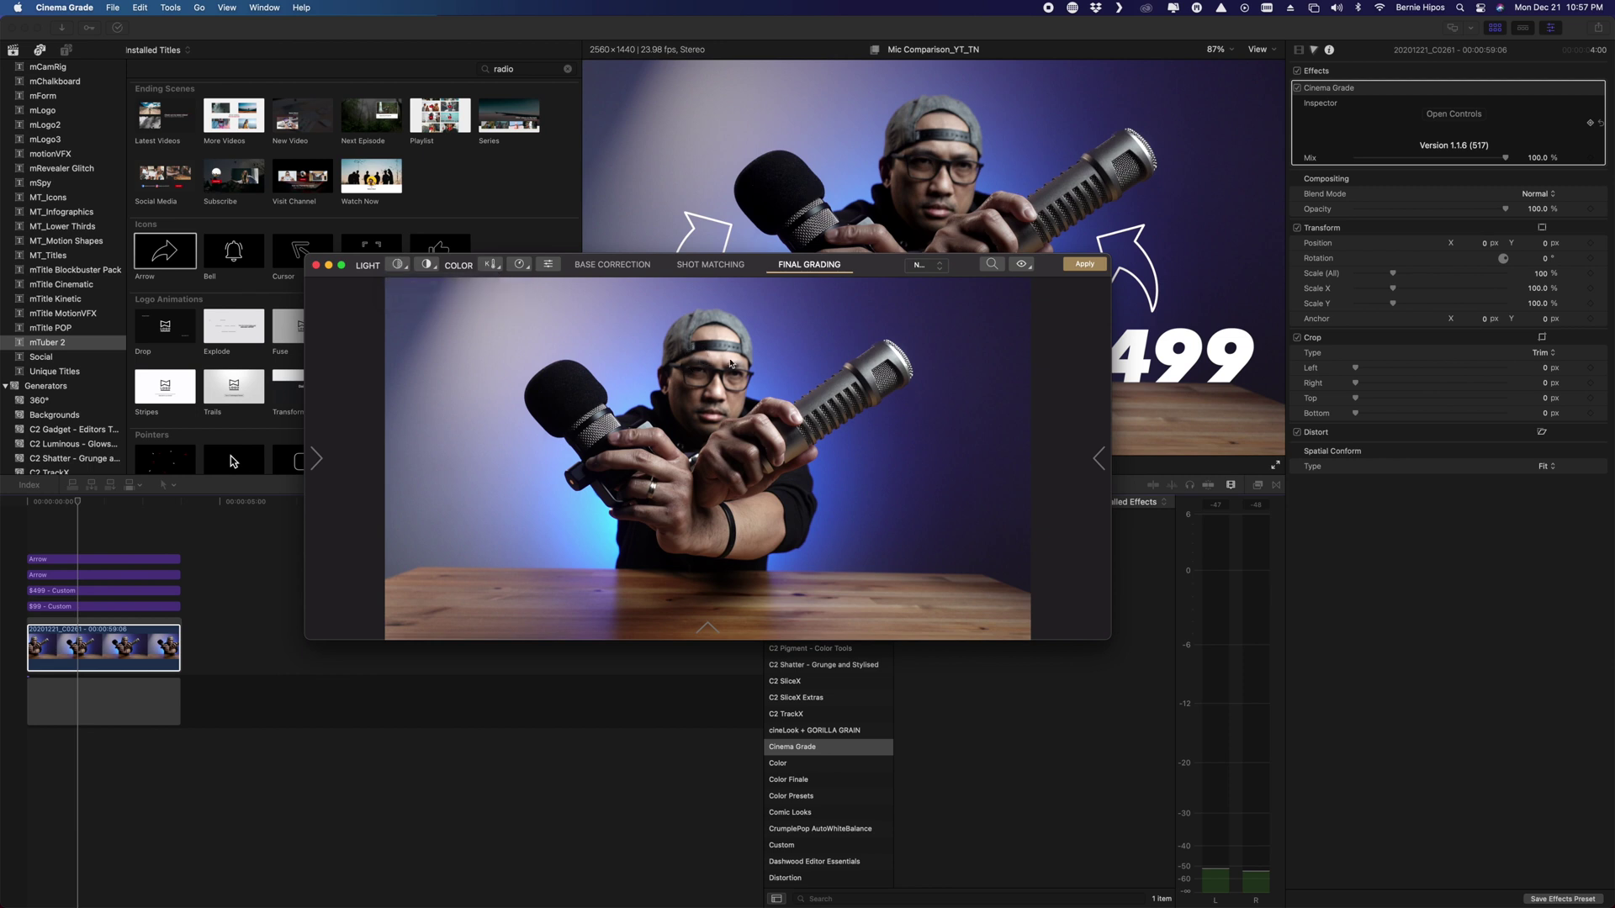
Step: Darken the tones of the blue background beside the subject and fine-tune the image's contrast
left_click(397, 266)
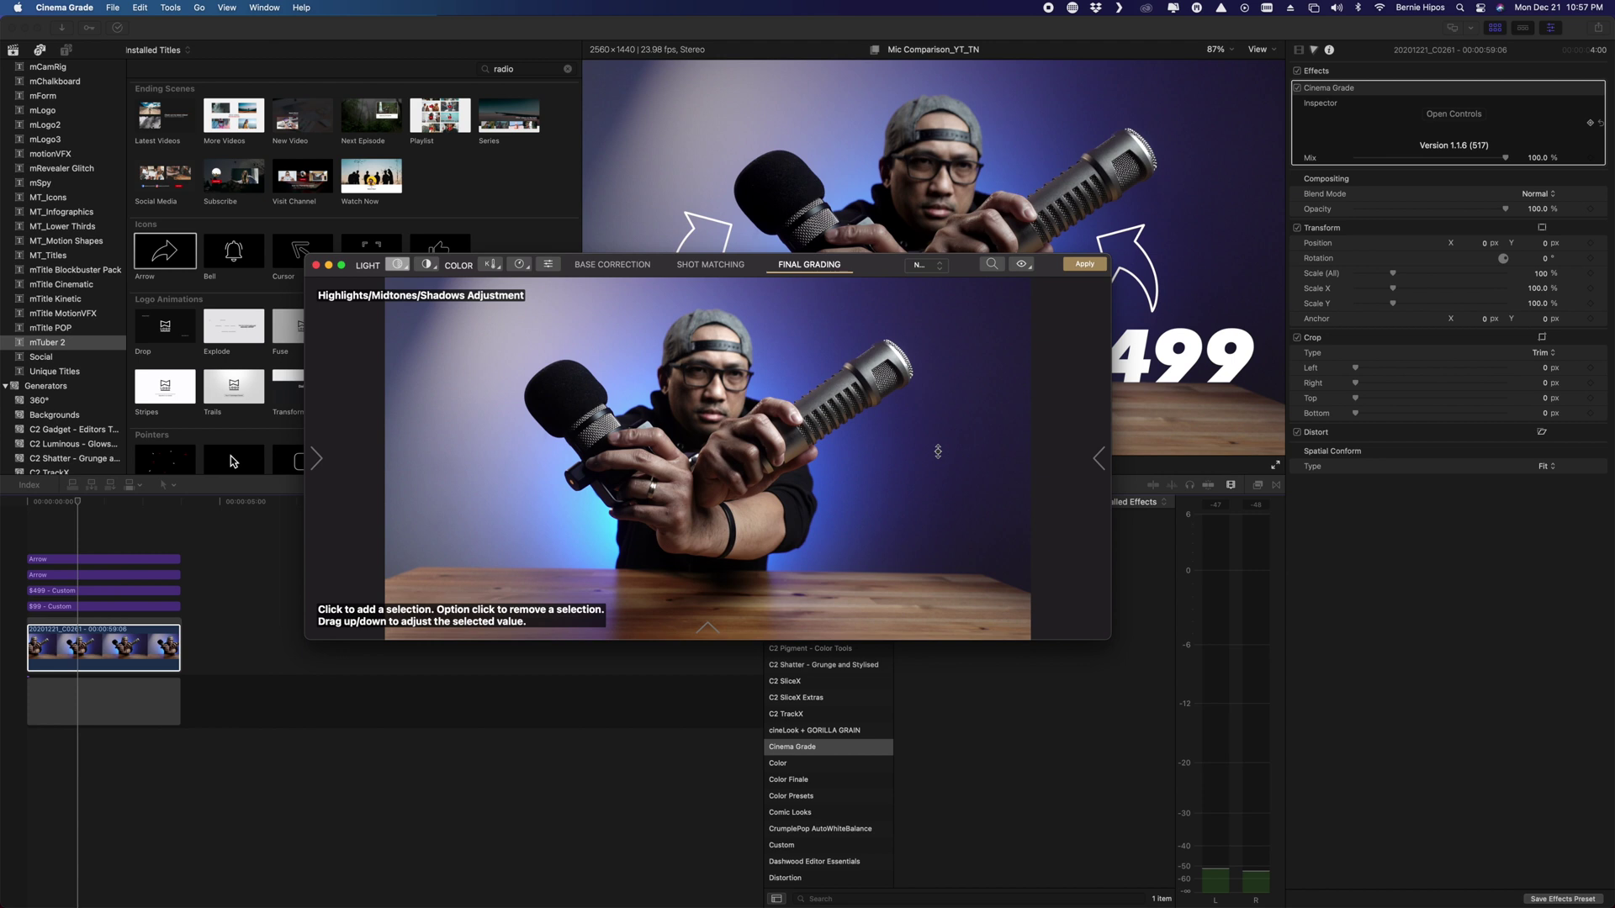
left_click_drag(938, 451, 939, 457)
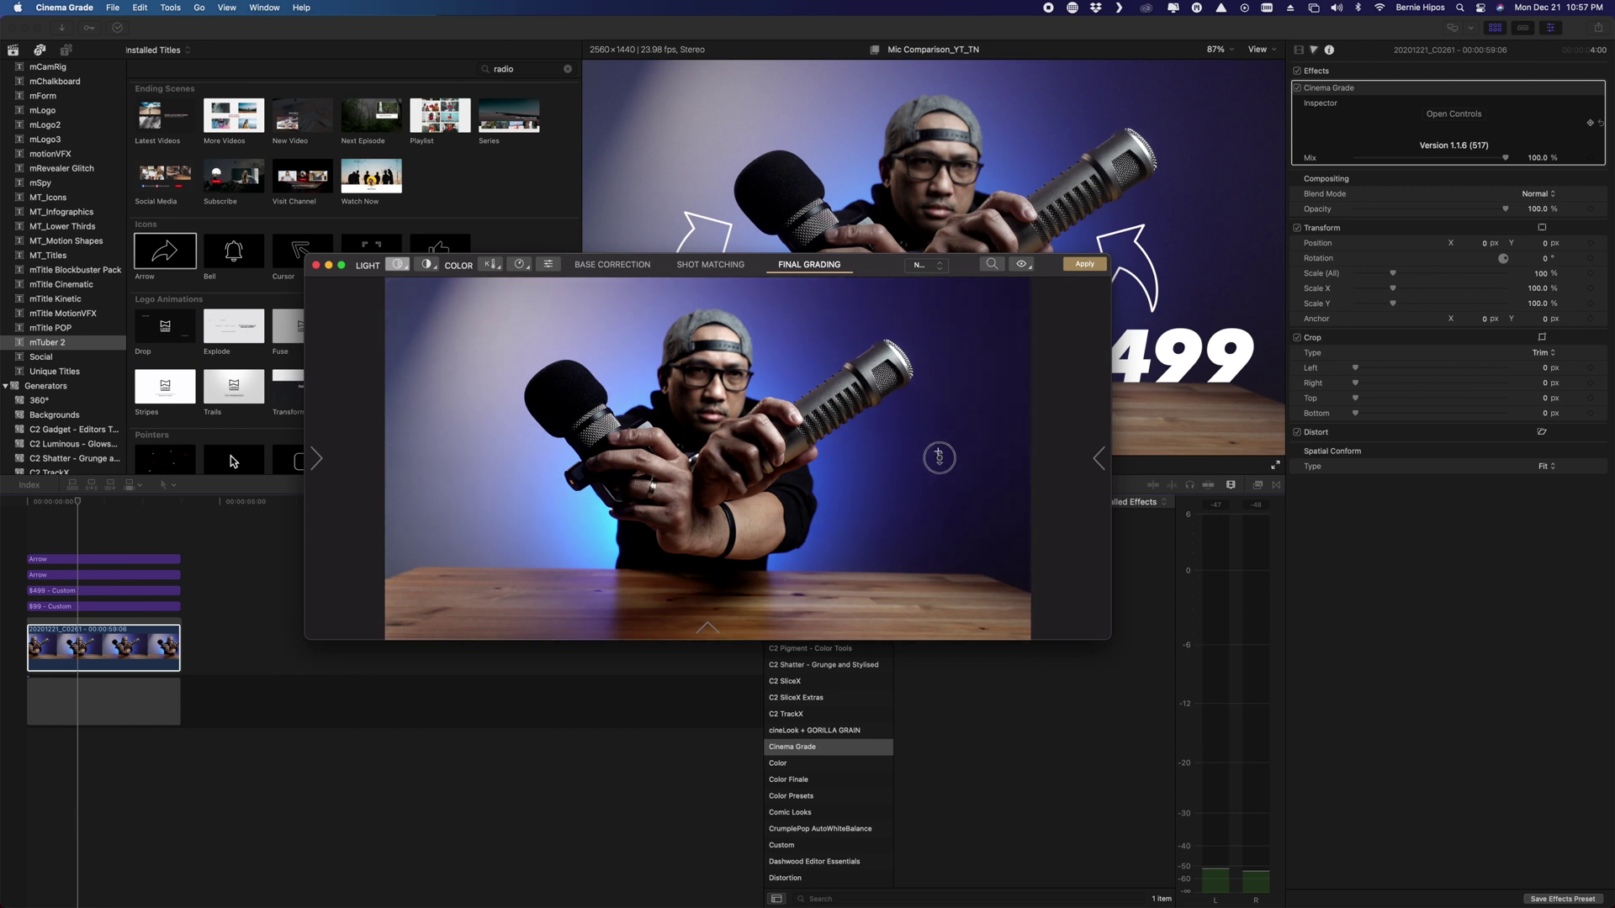
left_click(426, 266)
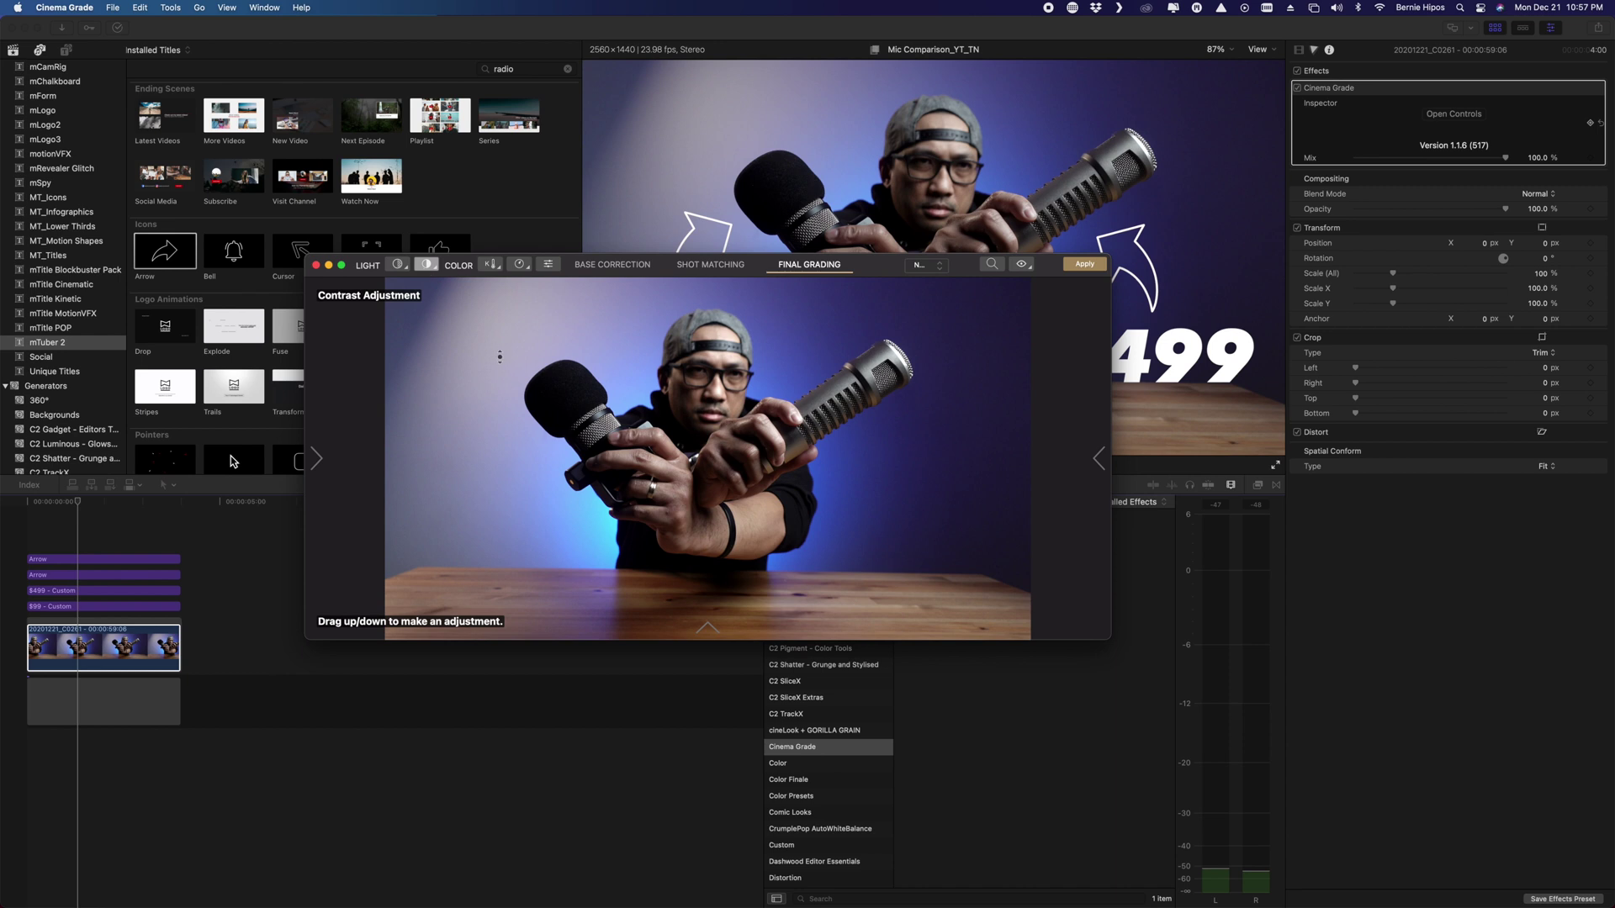
left_click_drag(500, 356, 501, 361)
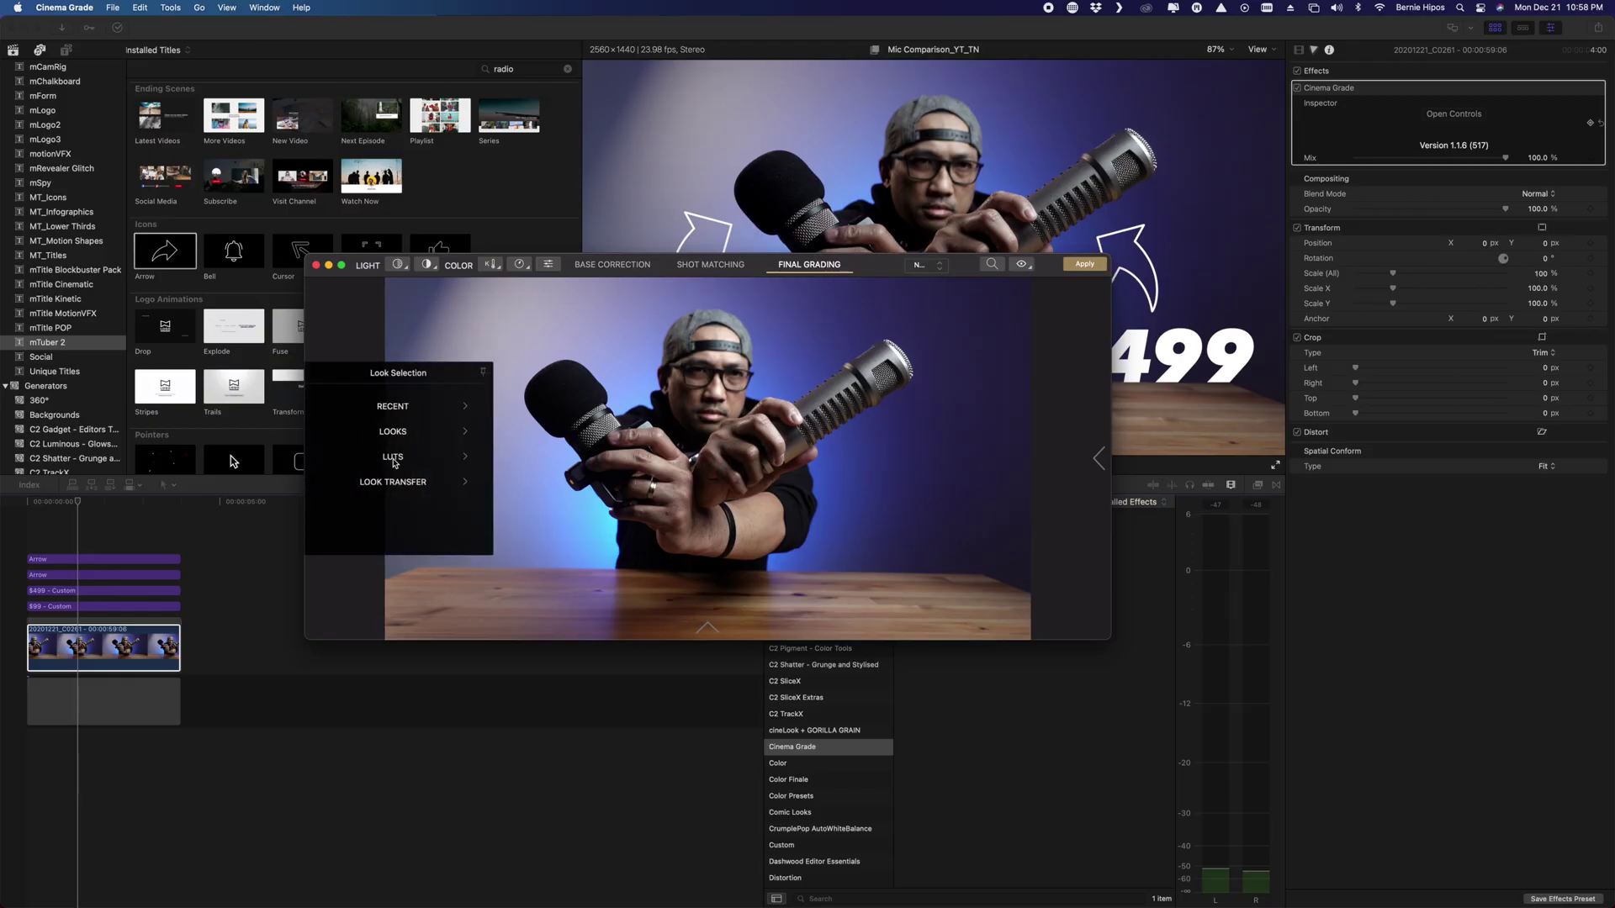
Step: Search the LUTs for "wir" and accept WIR Dolce 02 as the look
left_click(393, 458)
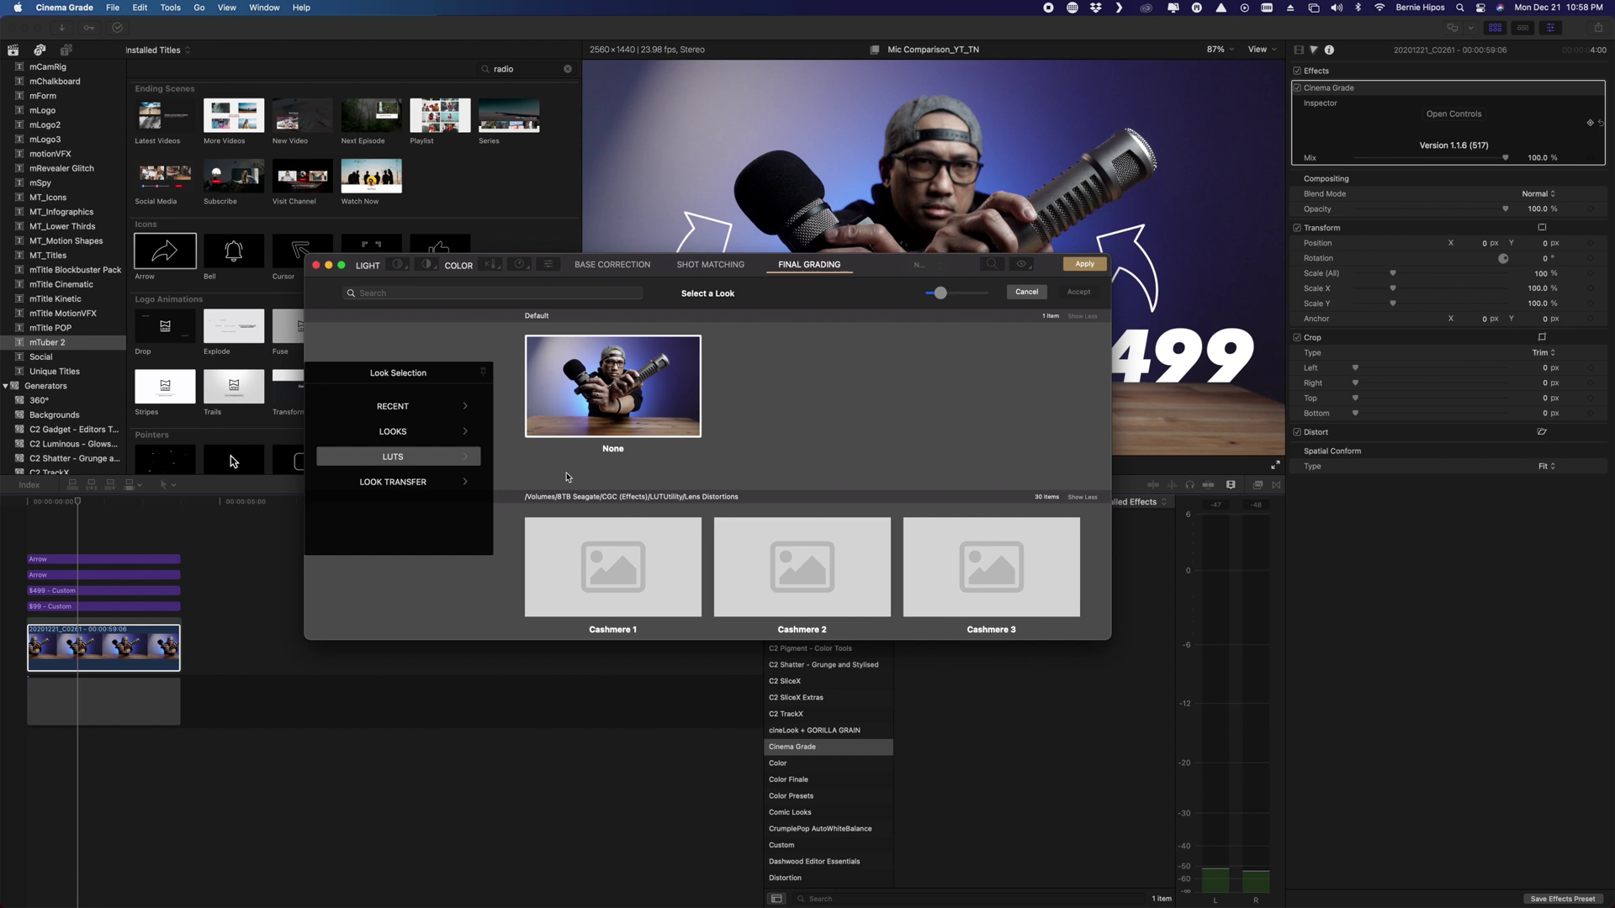
left_click(488, 291)
type("wi")
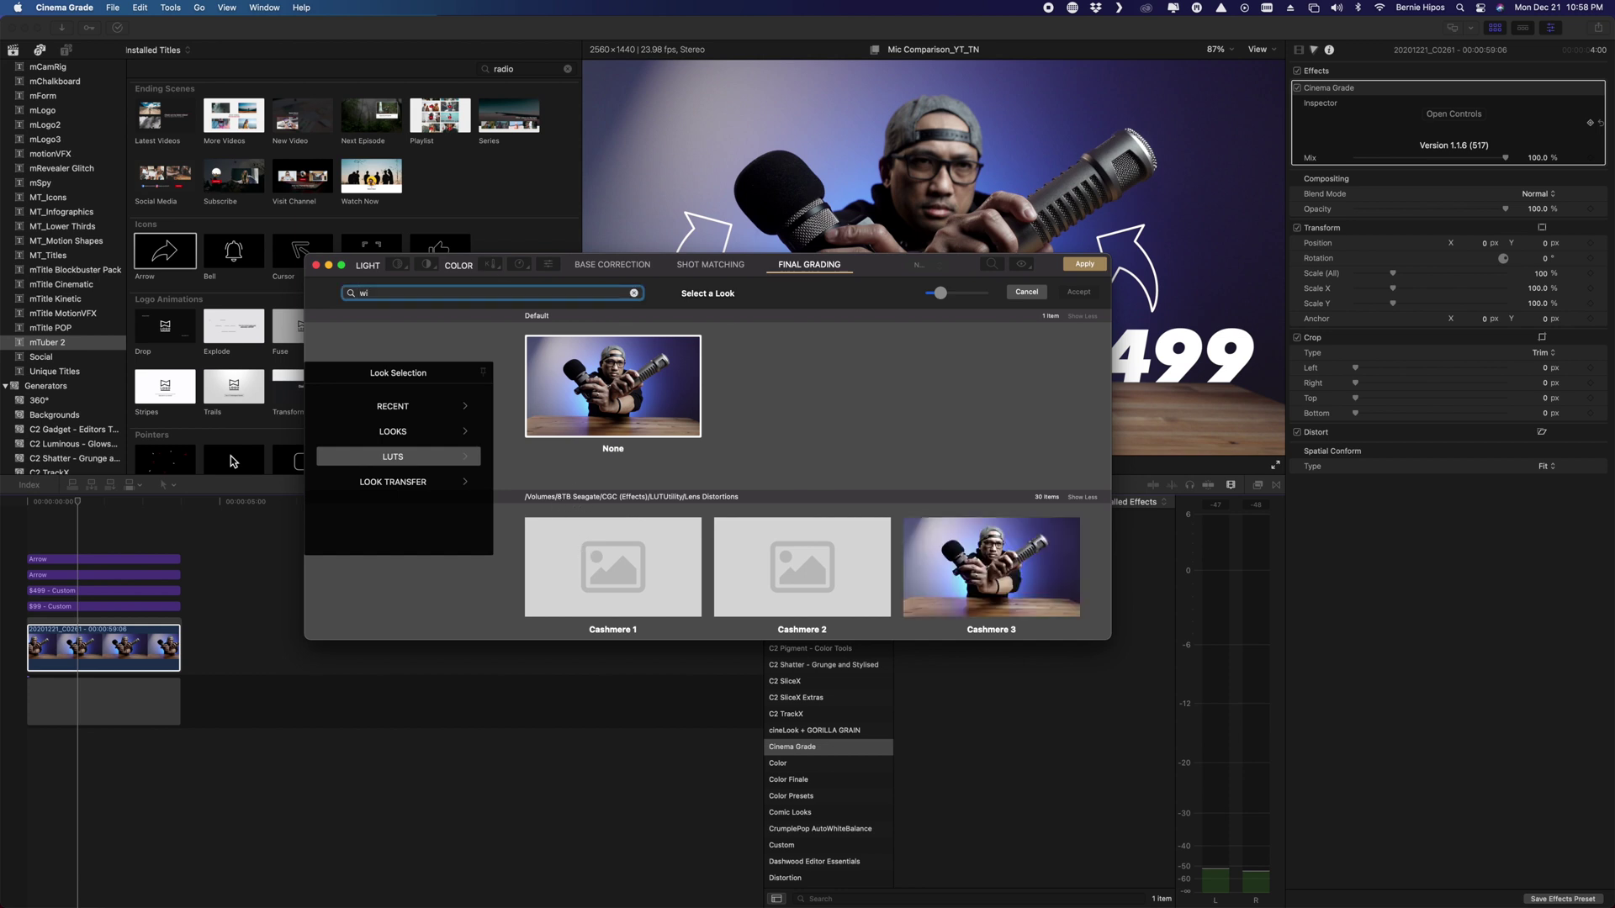
type("r")
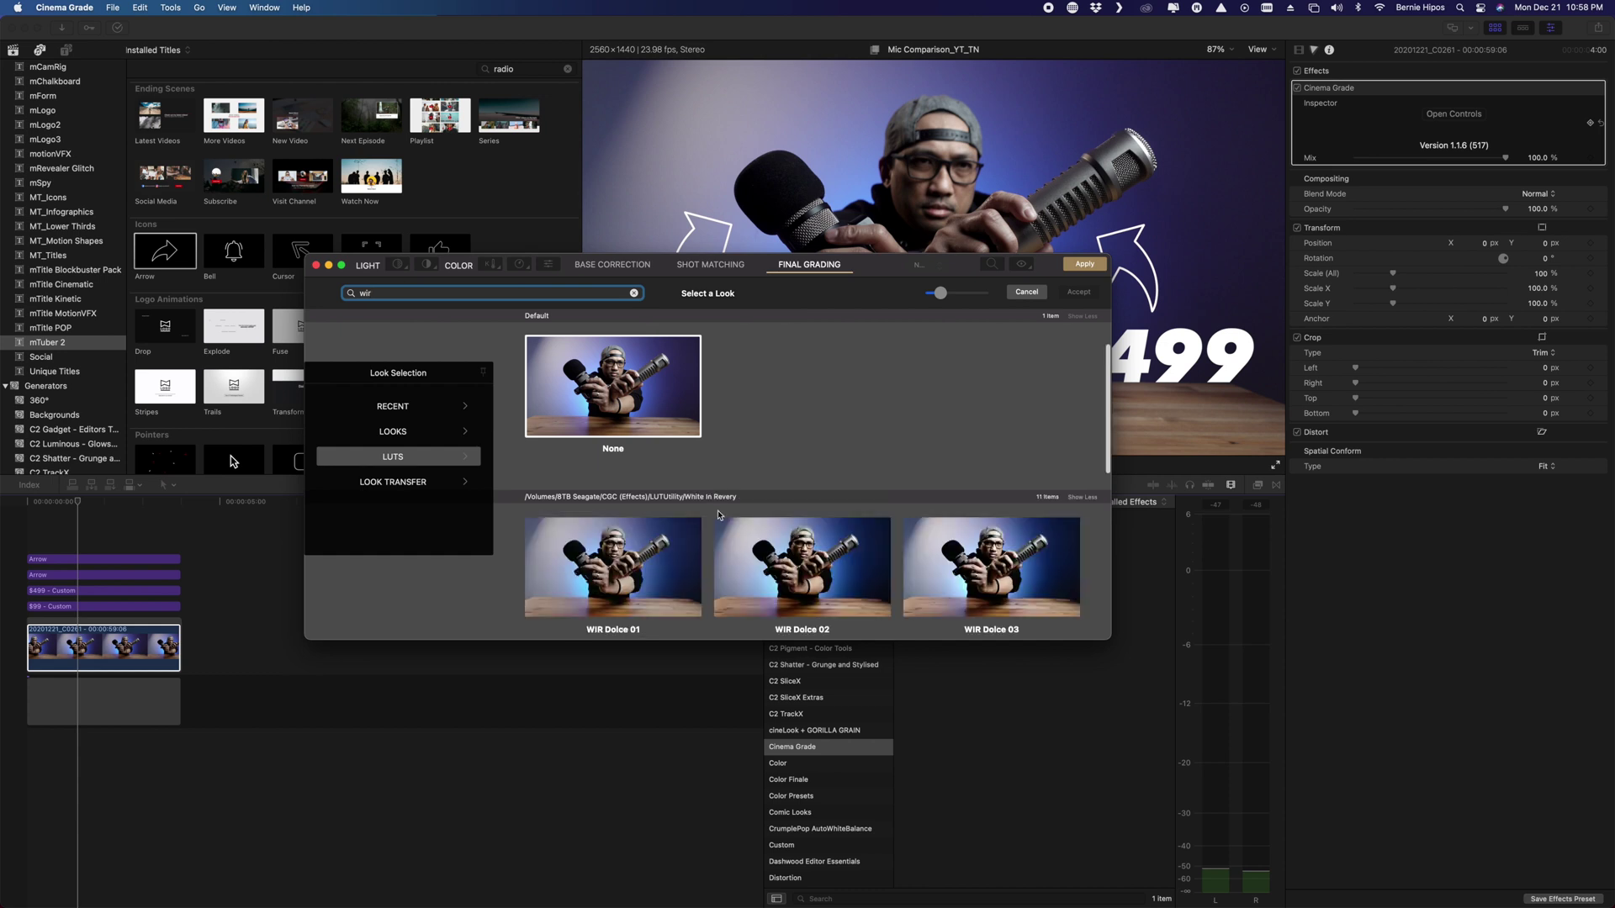
scroll(719, 515, "down", 2)
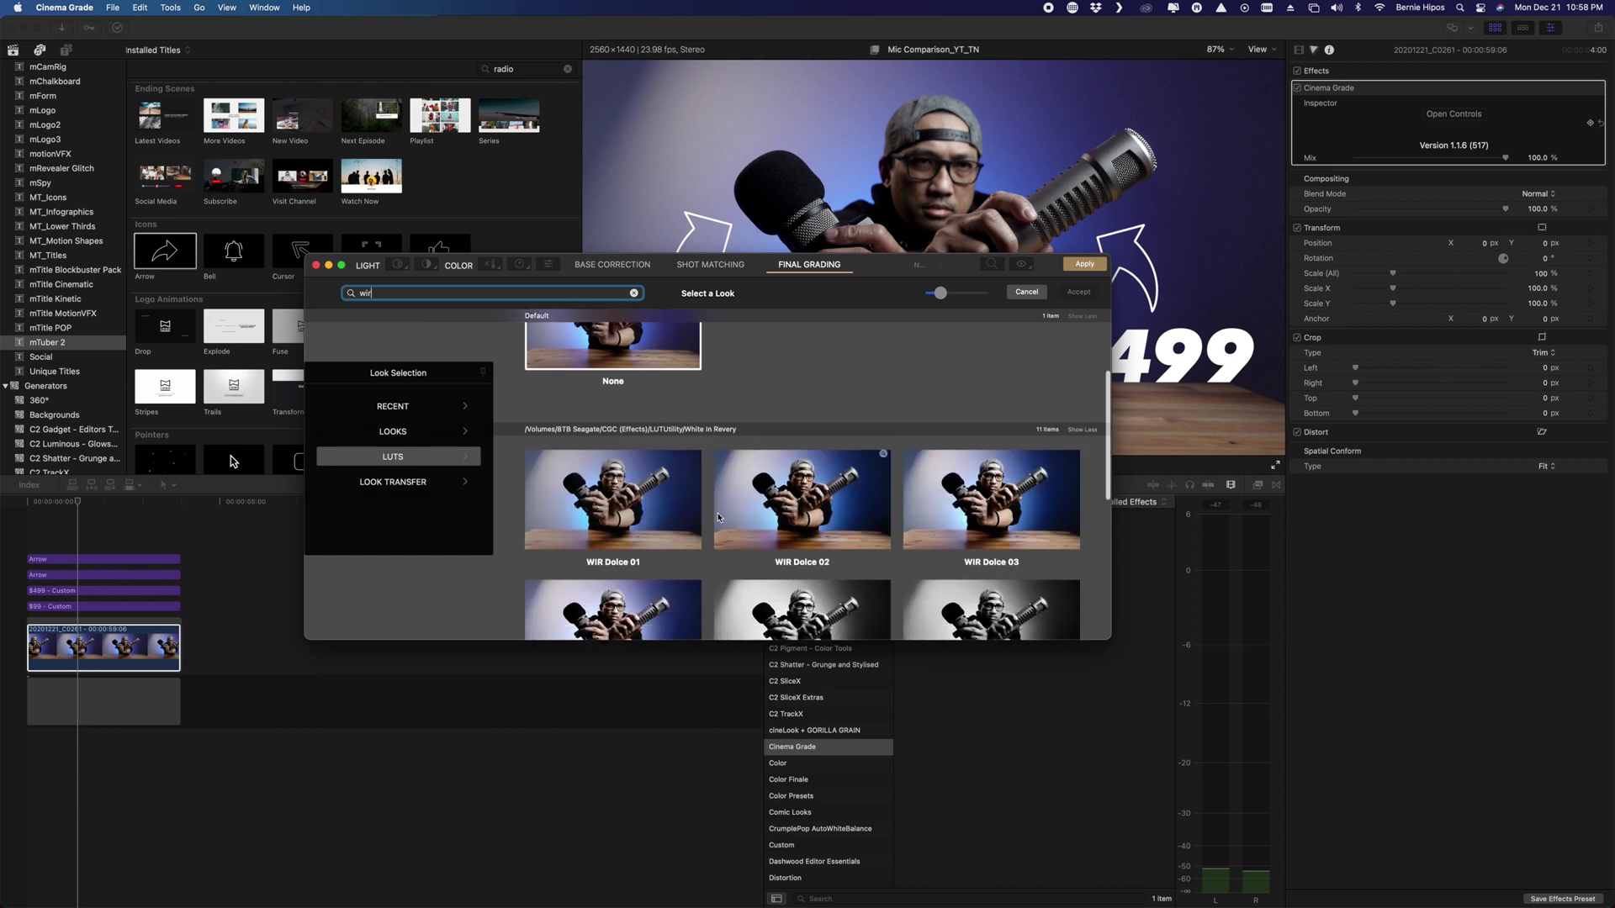
left_click(805, 509)
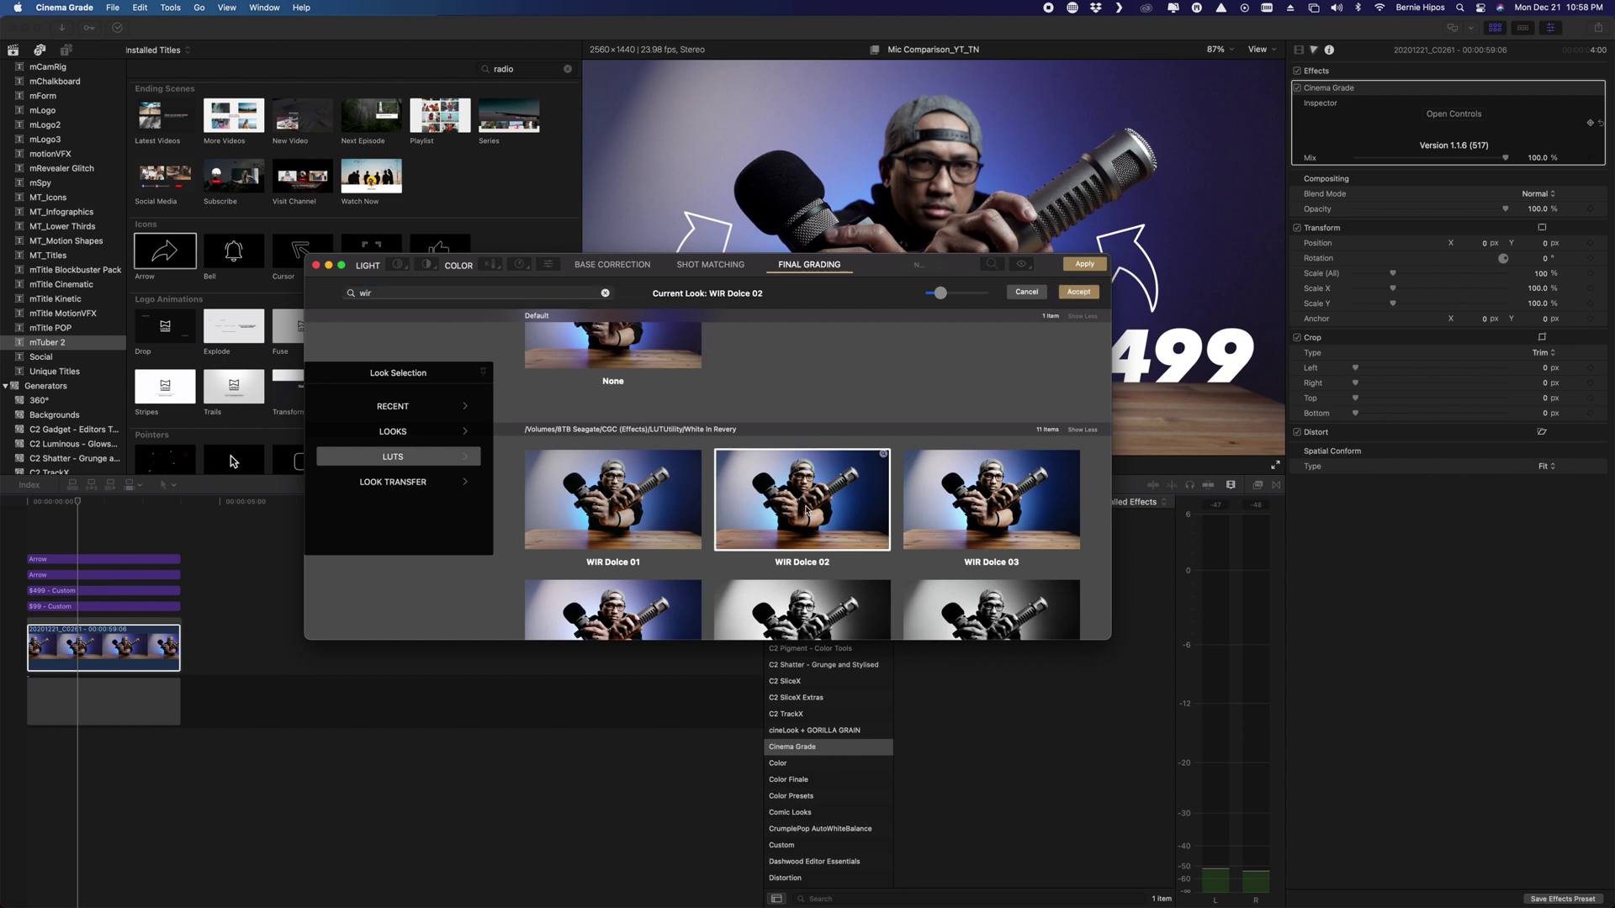
left_click(1082, 296)
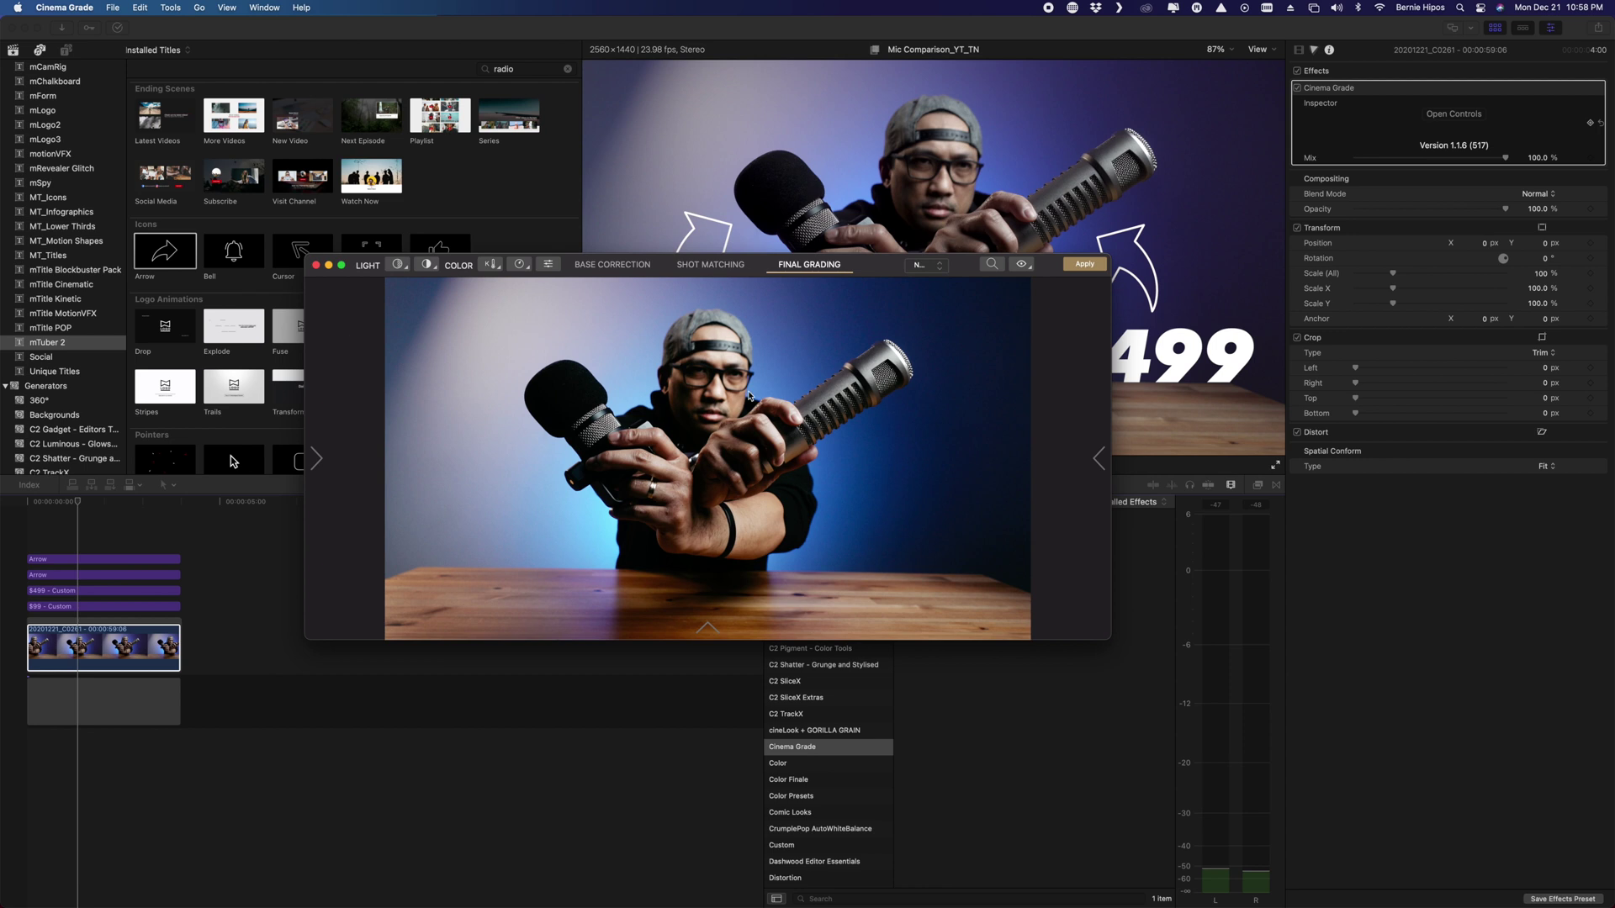
Step: Lift the dark tones of the graded image by sampling the area beneath the subject's chin with Shadows, Midtones, Highlights
left_click(398, 266)
left_click(675, 430)
left_click_drag(675, 430, 673, 420)
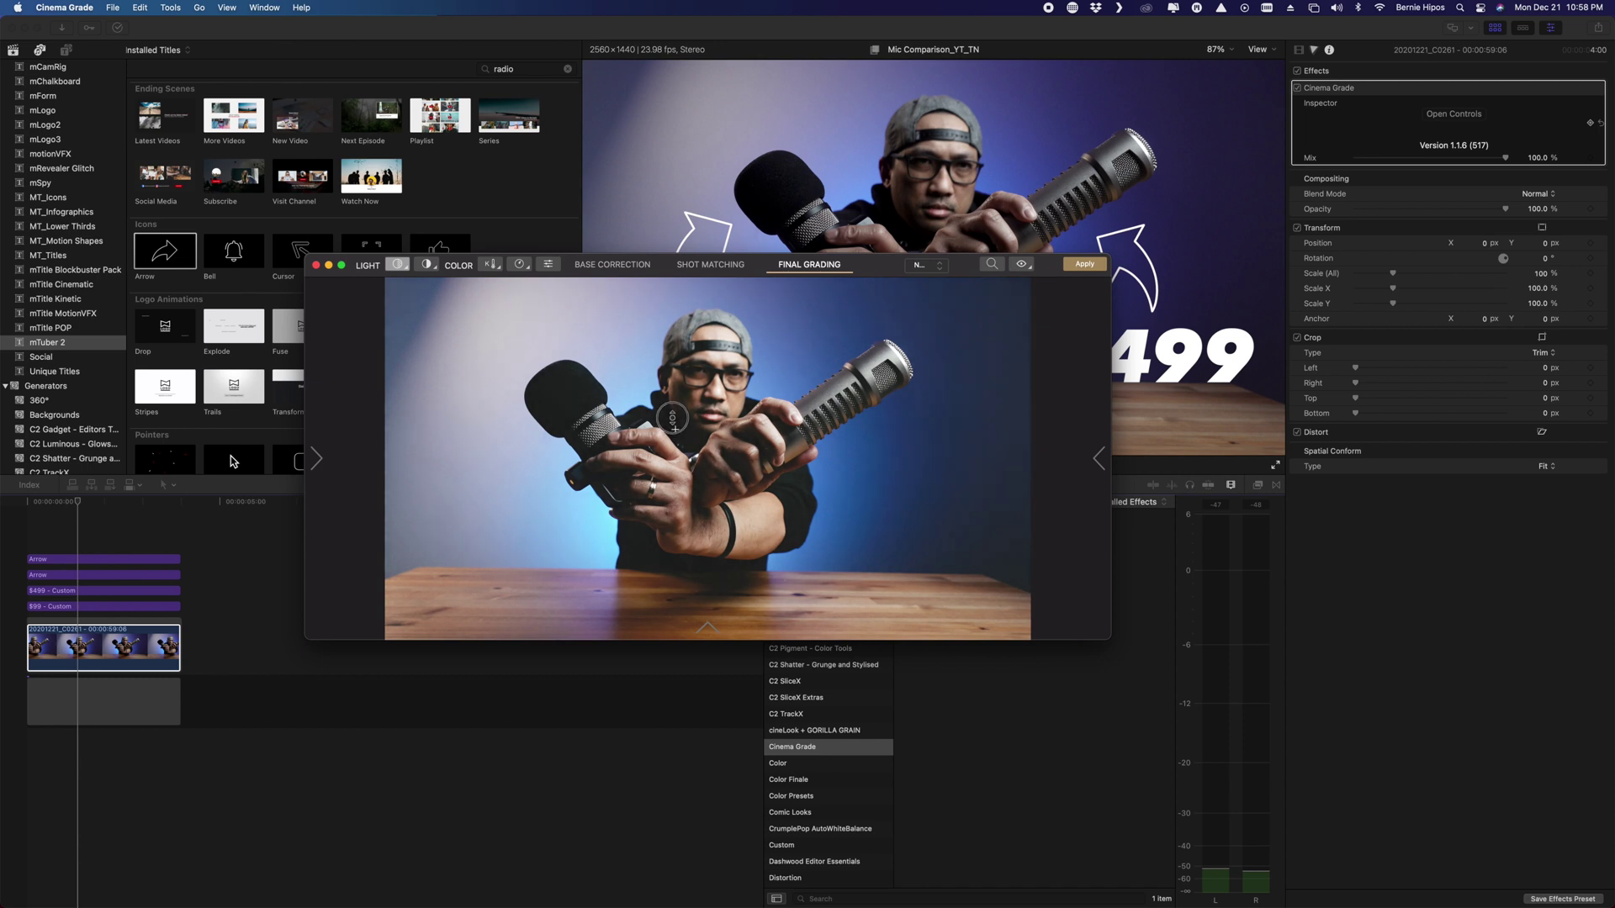
left_click(427, 264)
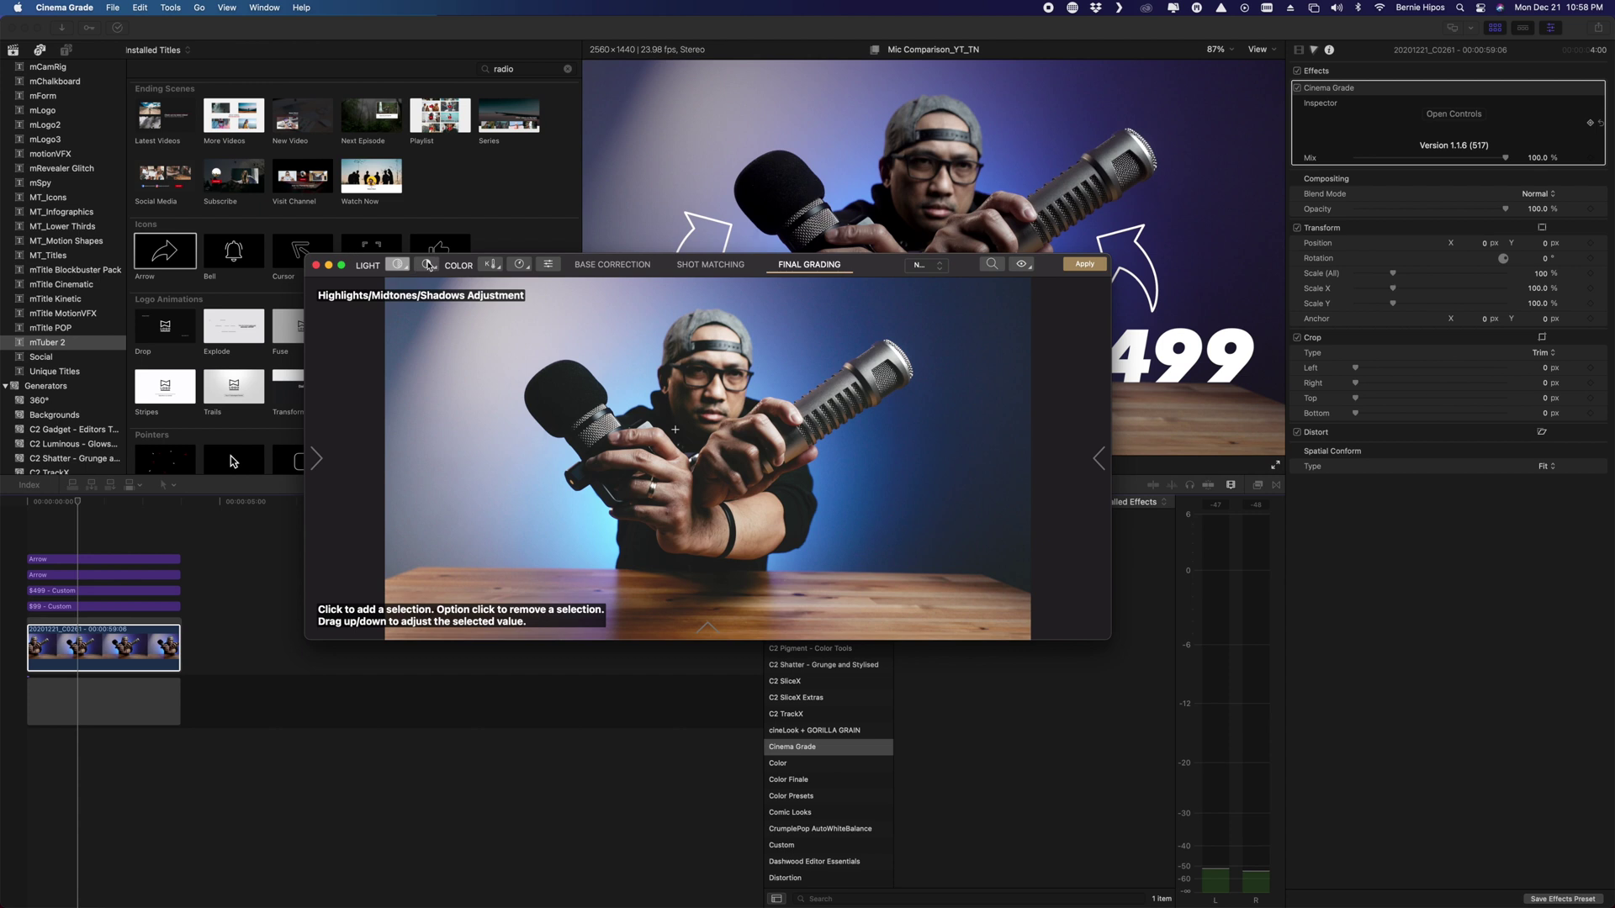
Step: Raise the overall exposure slightly and apply the finished Cinema Grade correction to the clip
left_click(395, 265)
left_click(399, 266)
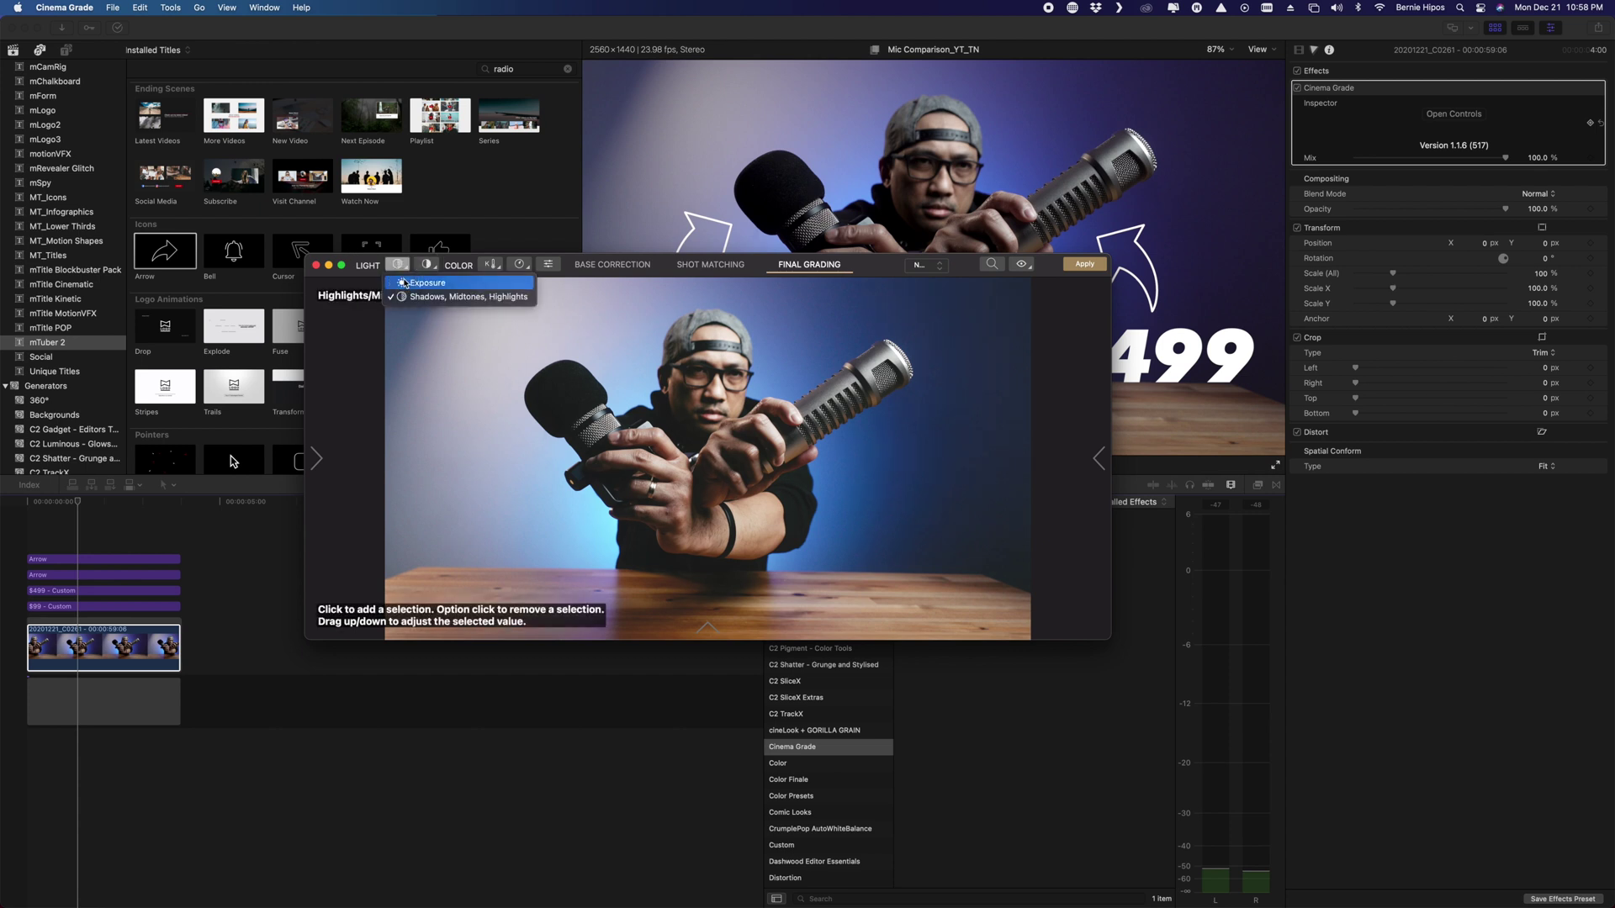
left_click(454, 282)
left_click_drag(507, 329, 508, 328)
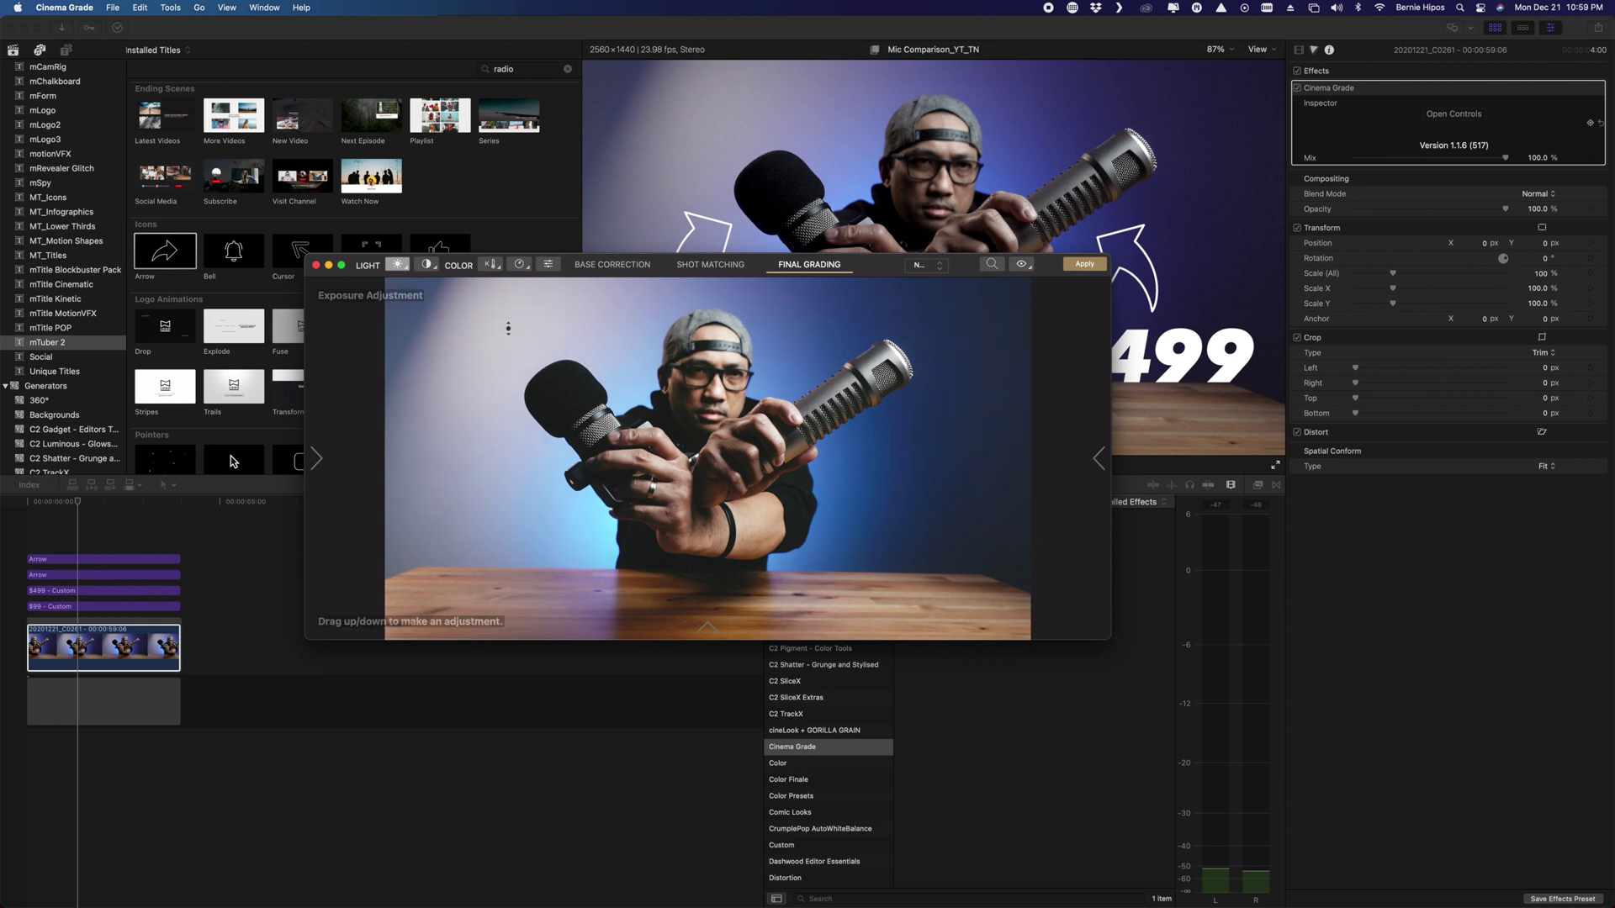
left_click(1088, 265)
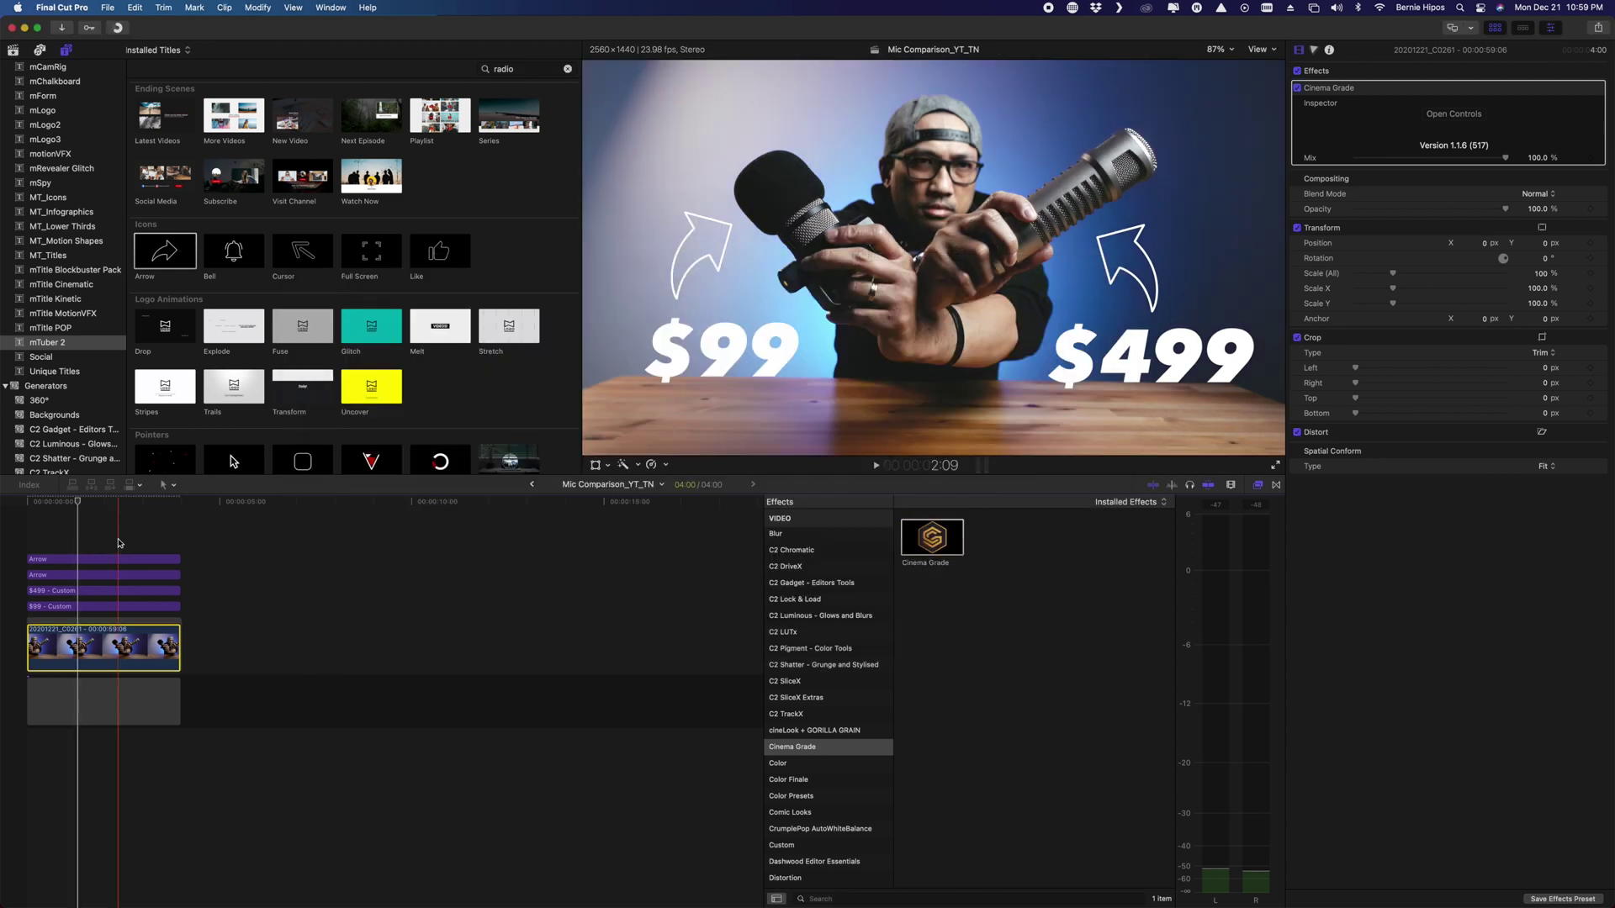
Step: Park the playhead at about 2:06 and set up a Save Current Frame export as a JPEG image
left_click(84, 527)
left_click(114, 505)
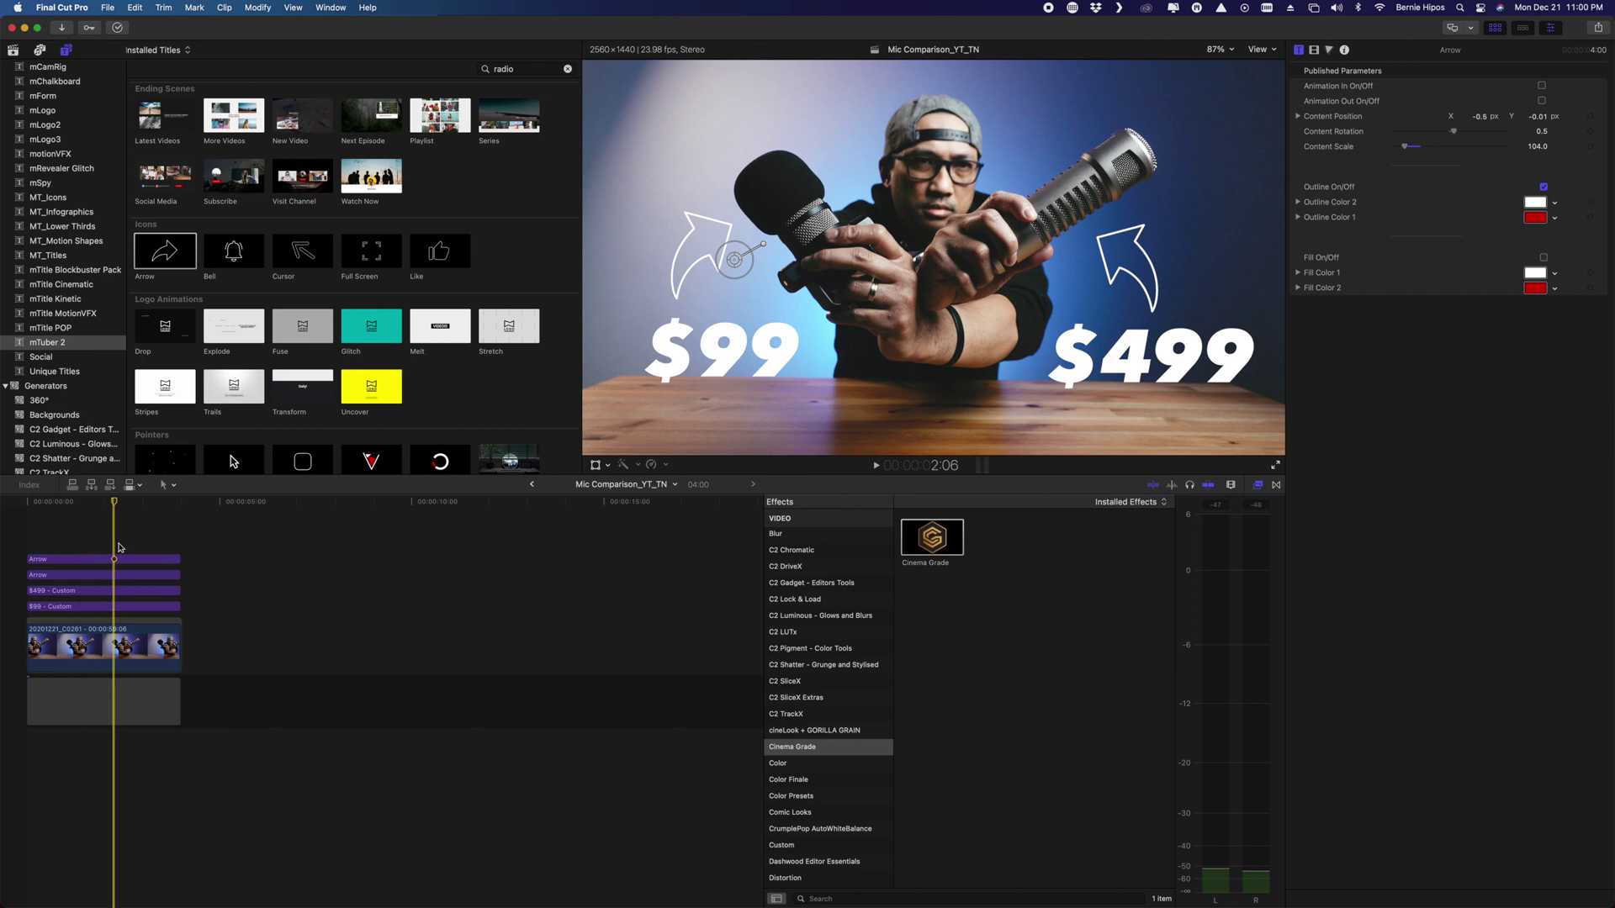
left_click(1600, 29)
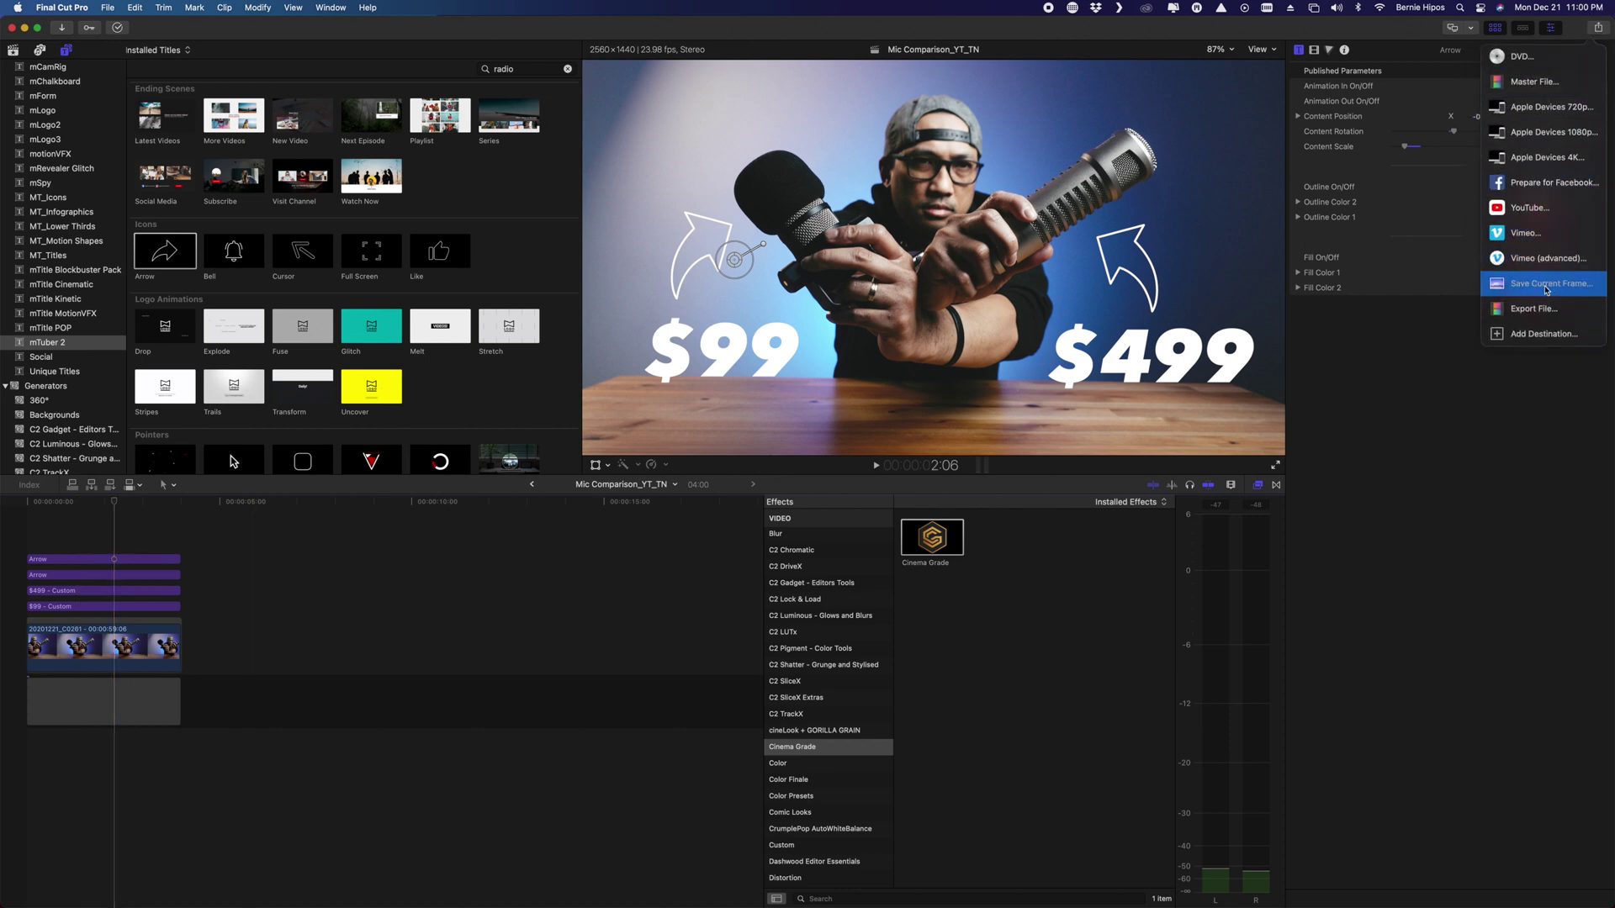
left_click(1546, 286)
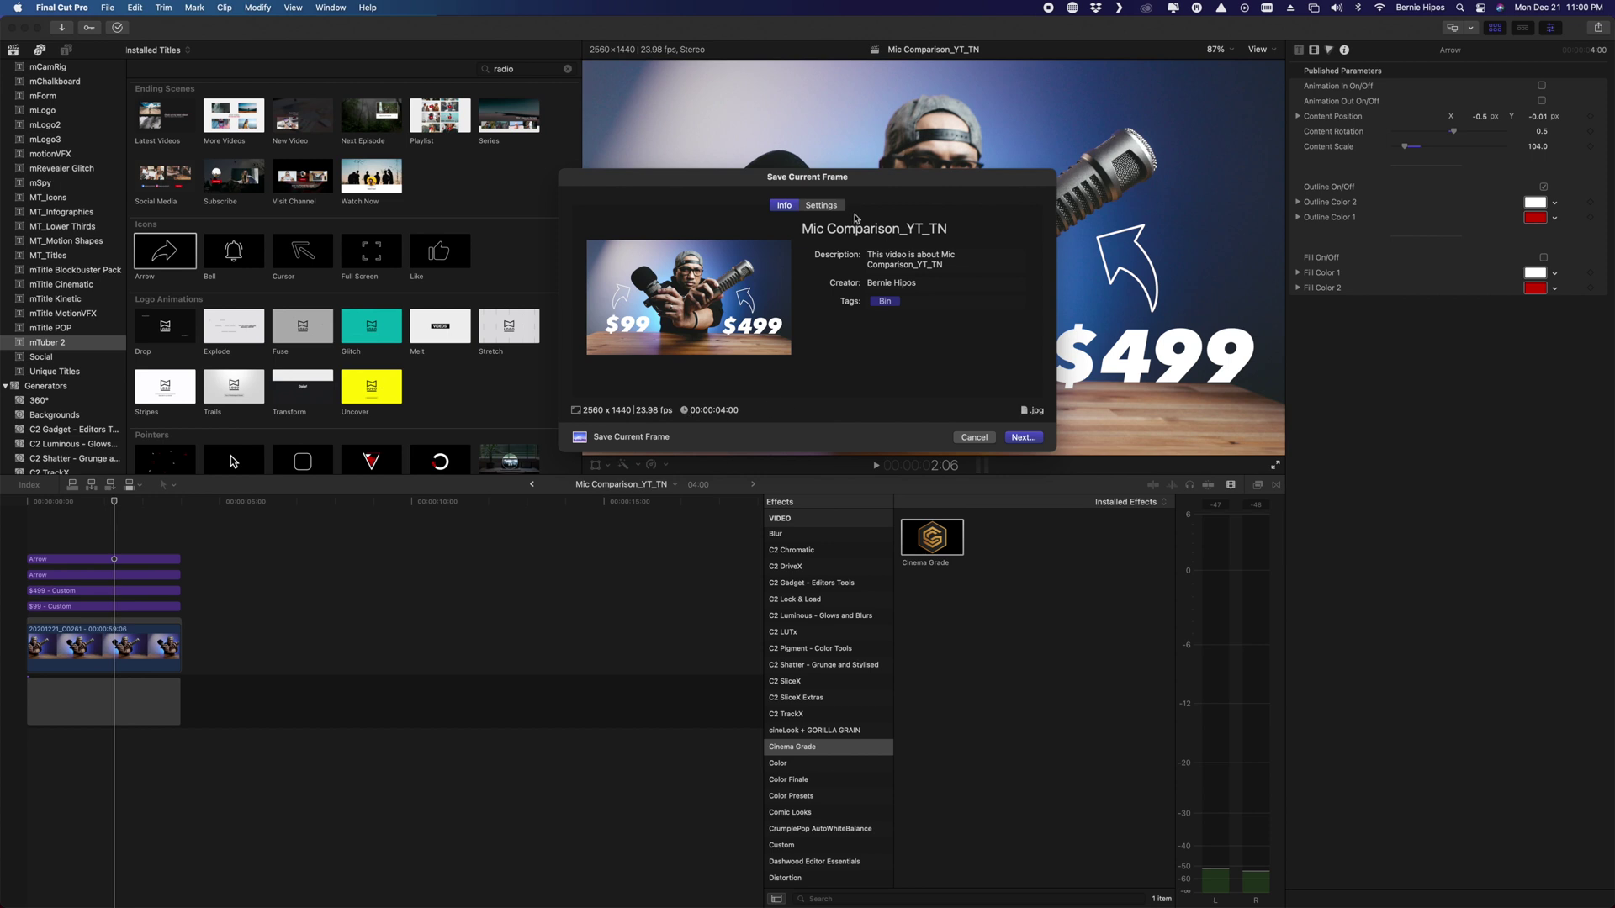
left_click(822, 206)
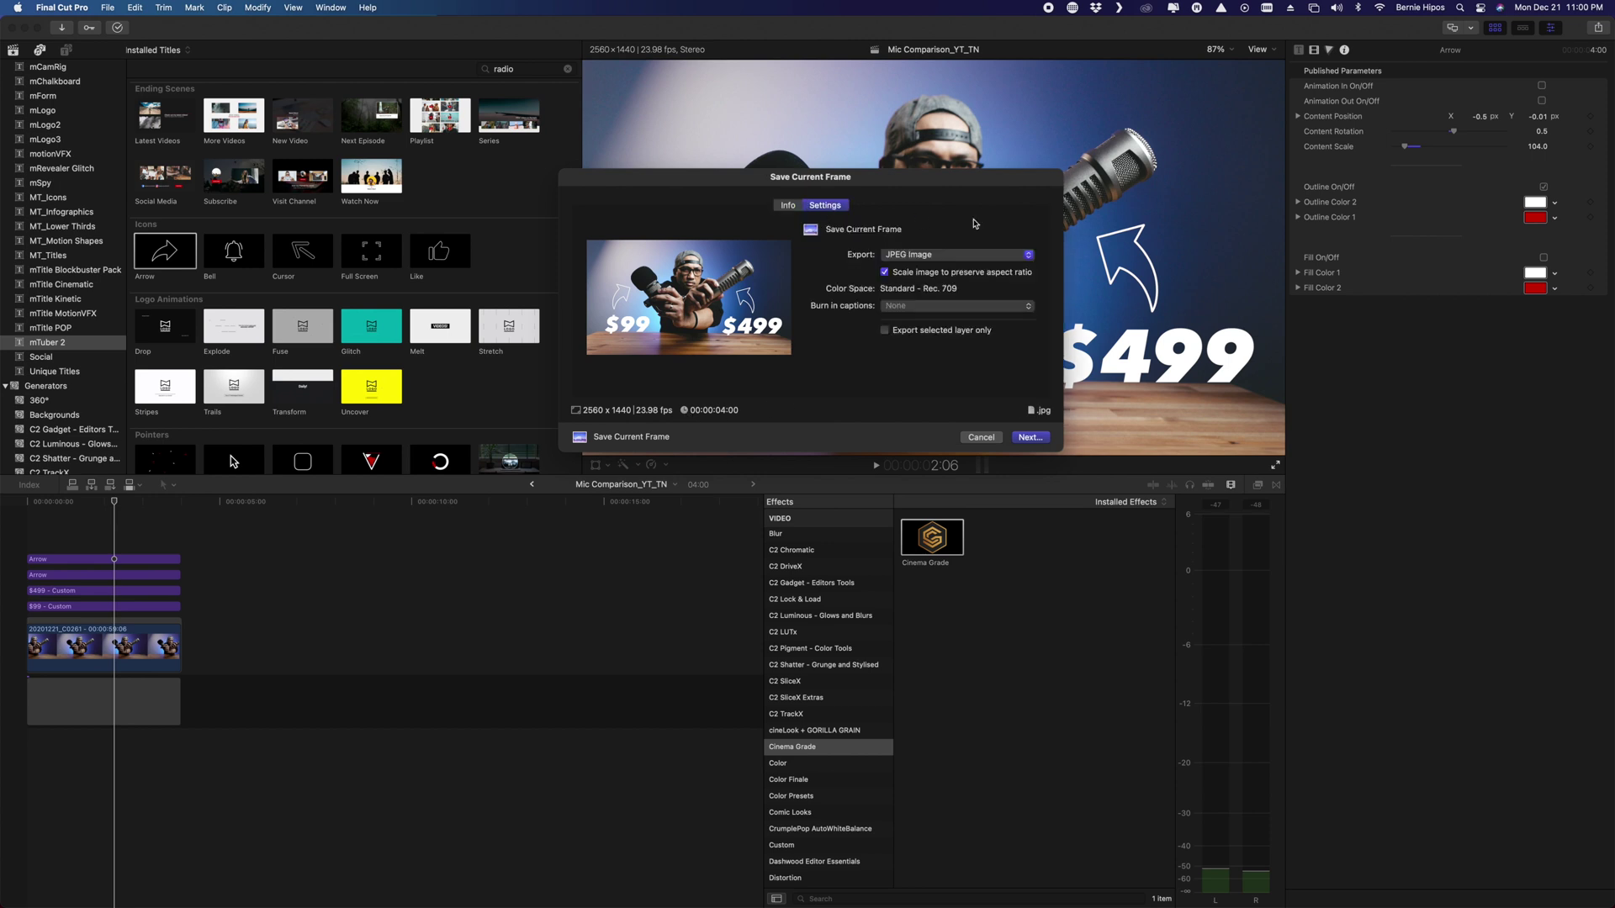
left_click(948, 257)
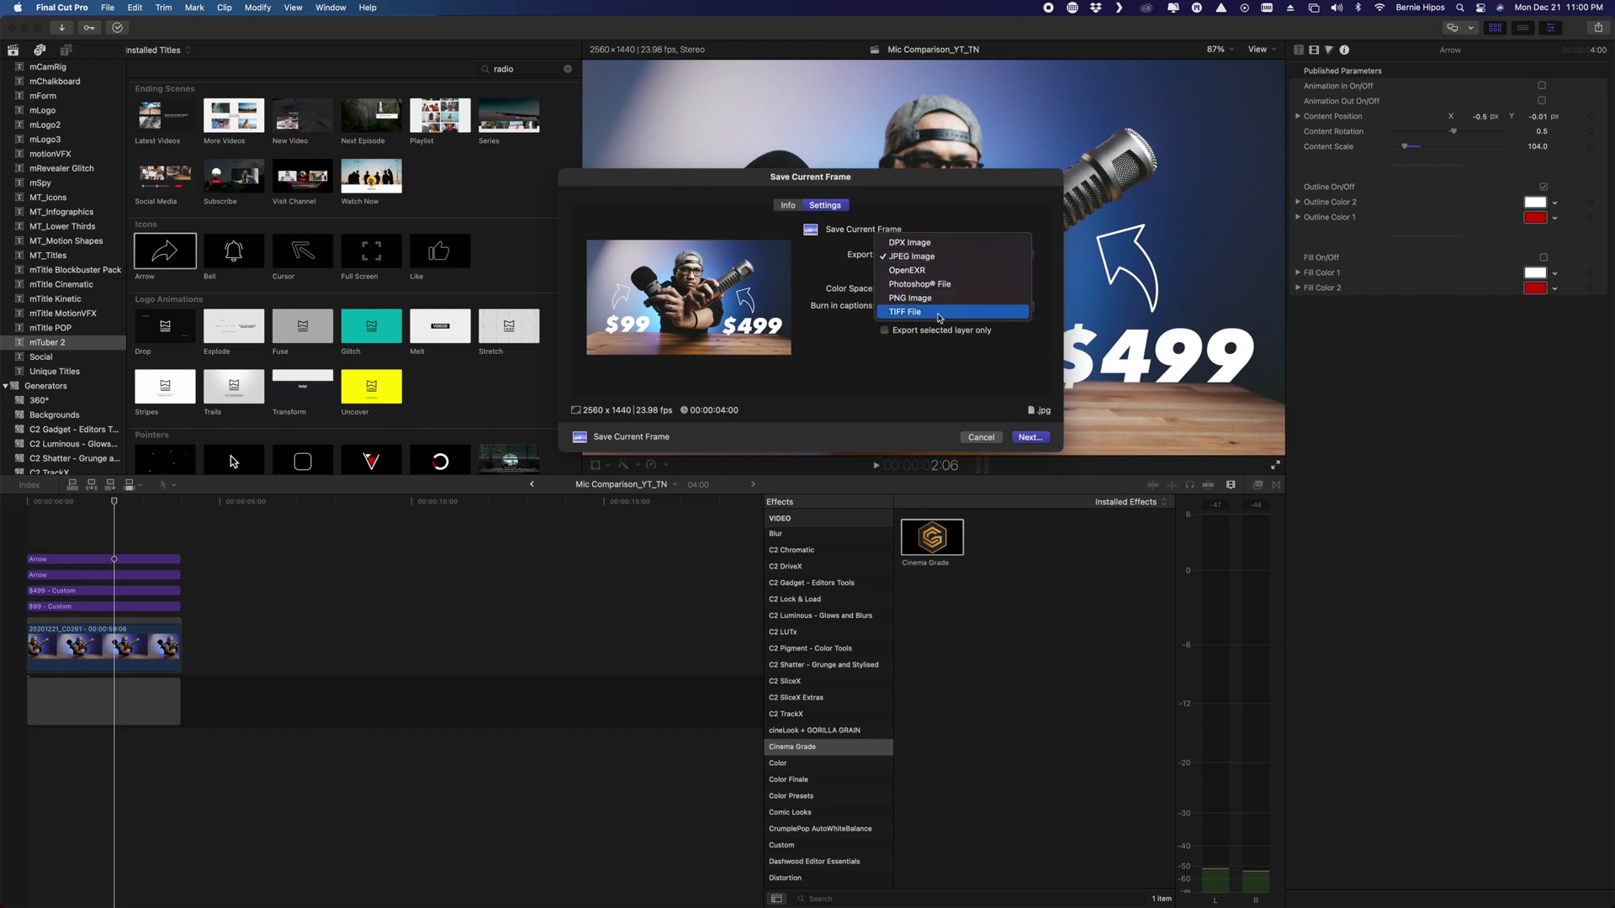
left_click(960, 220)
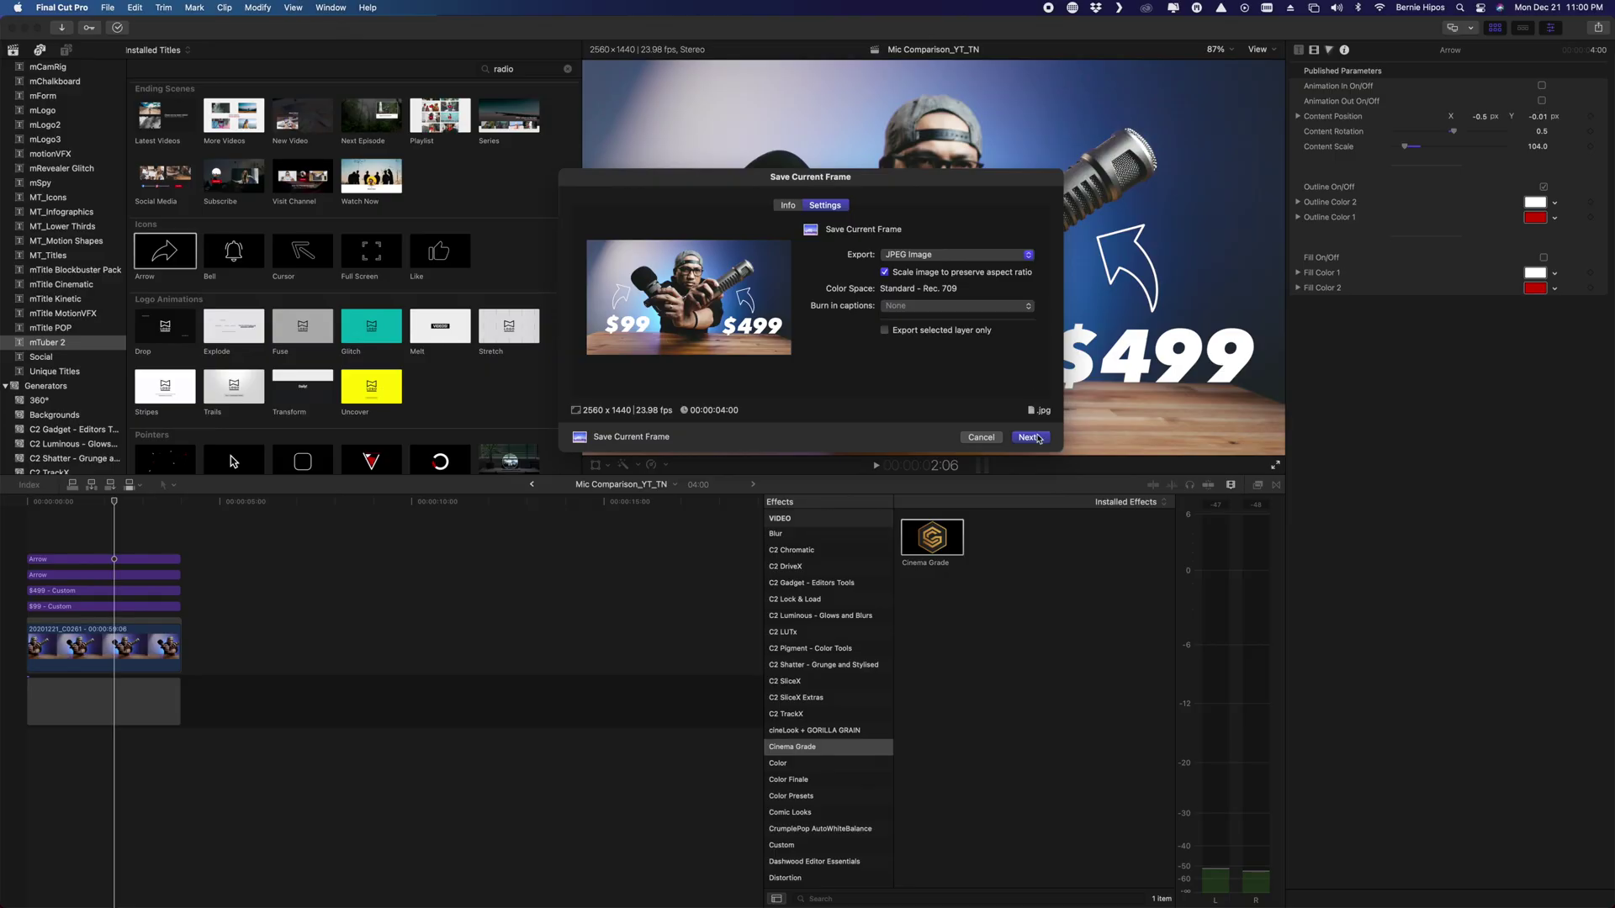
left_click(1030, 437)
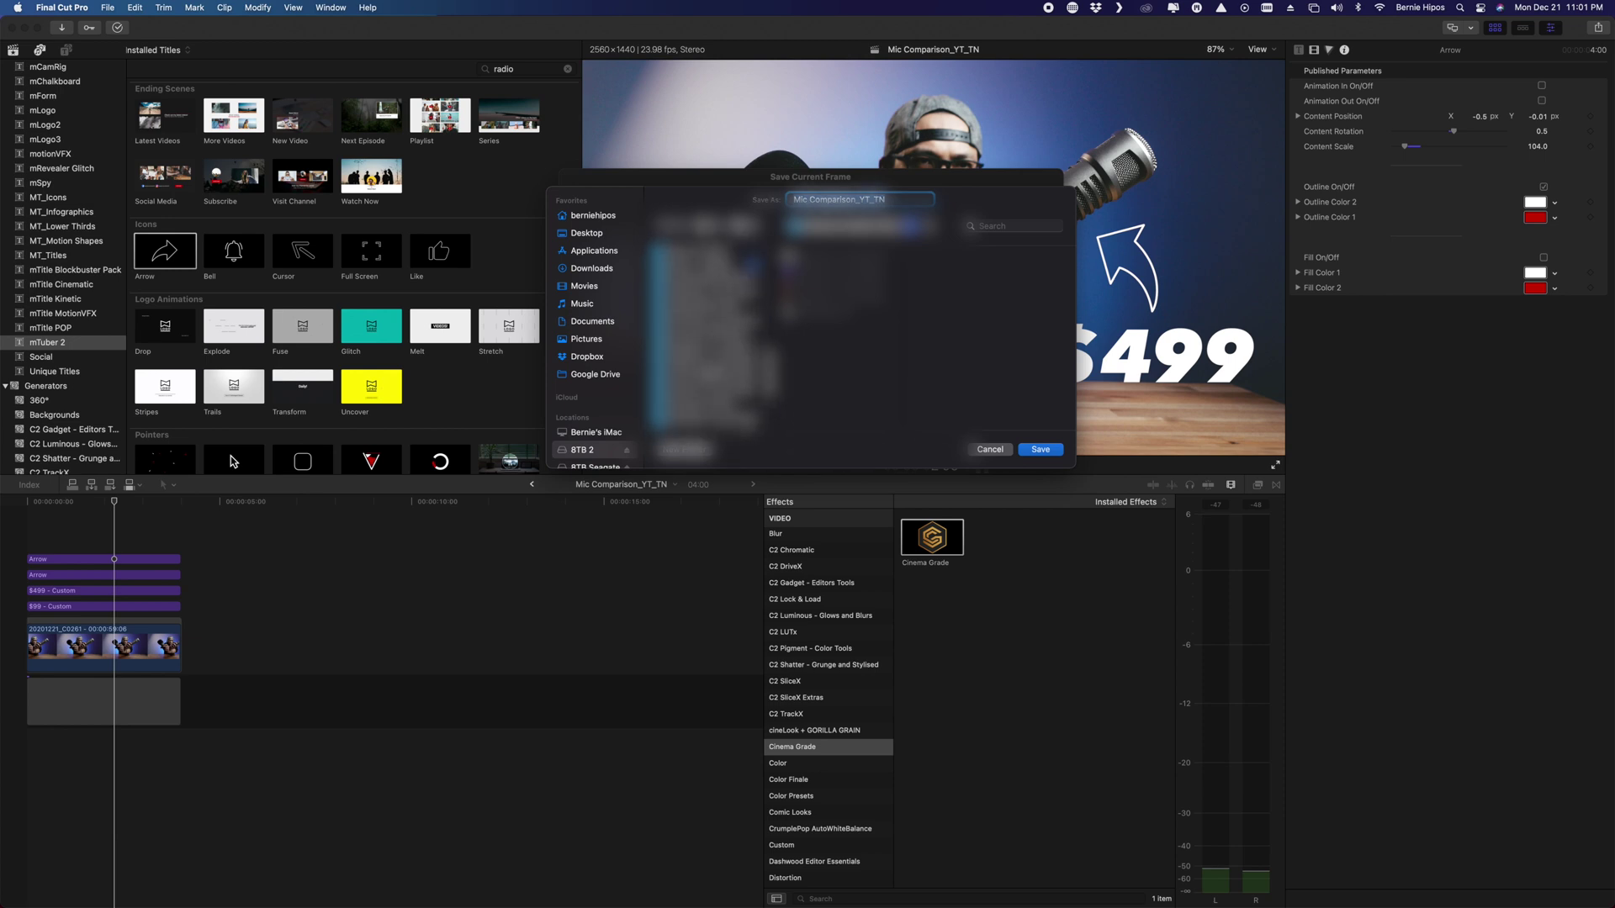
Step: Create a folder named Thumbnail inside the project's media folder and save the frame there as Mic Comparison_YT_TN
left_click(711, 340)
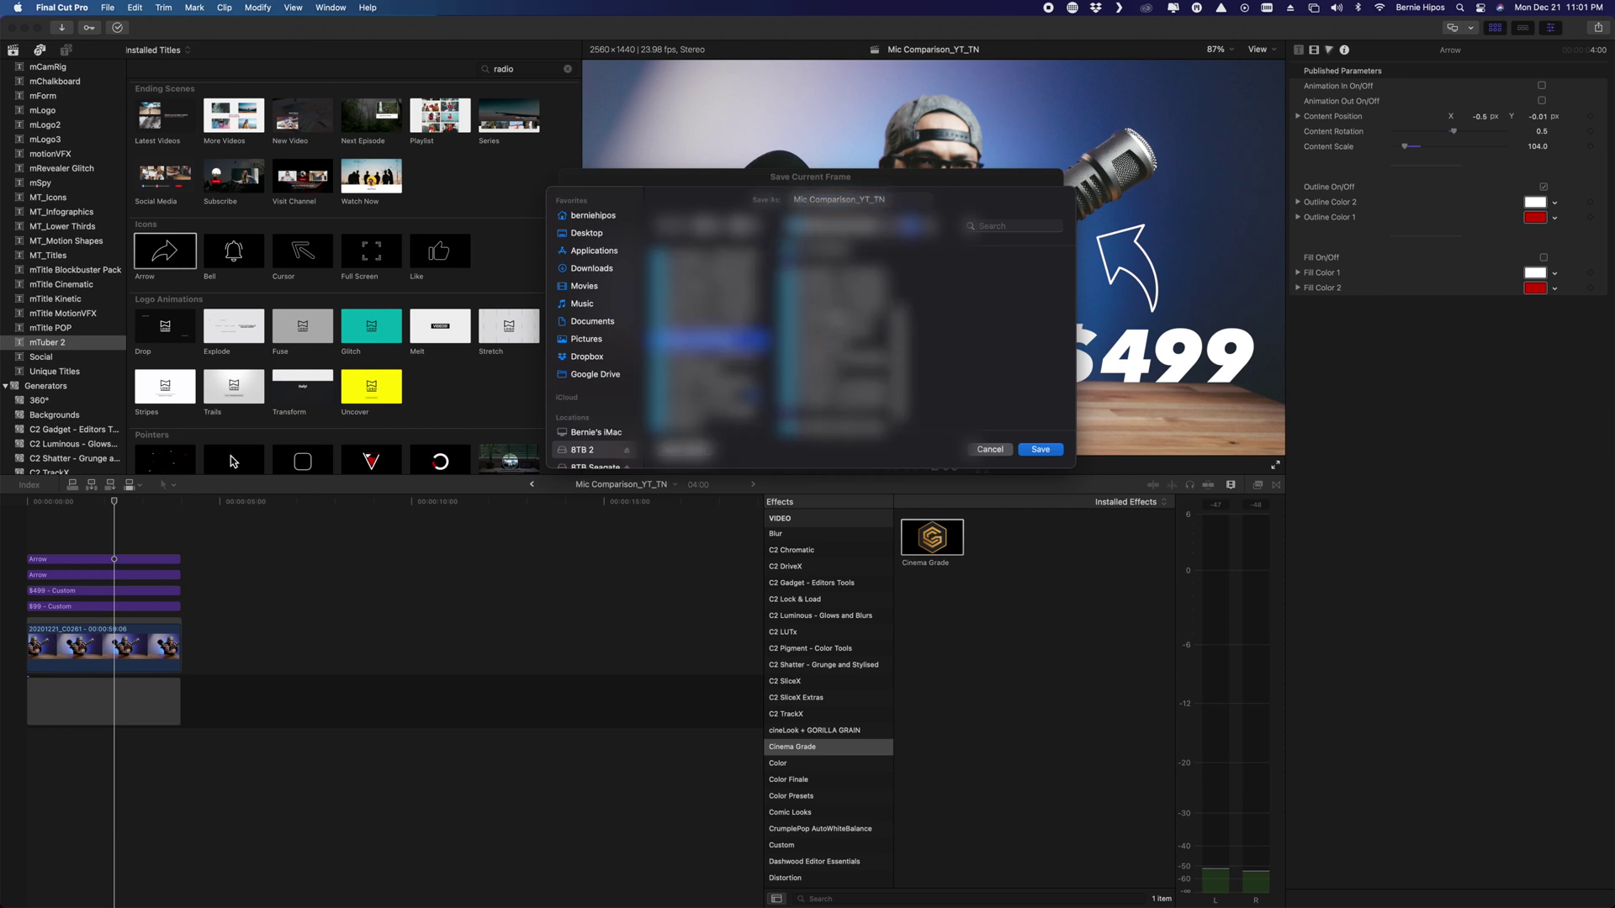
left_click(846, 278)
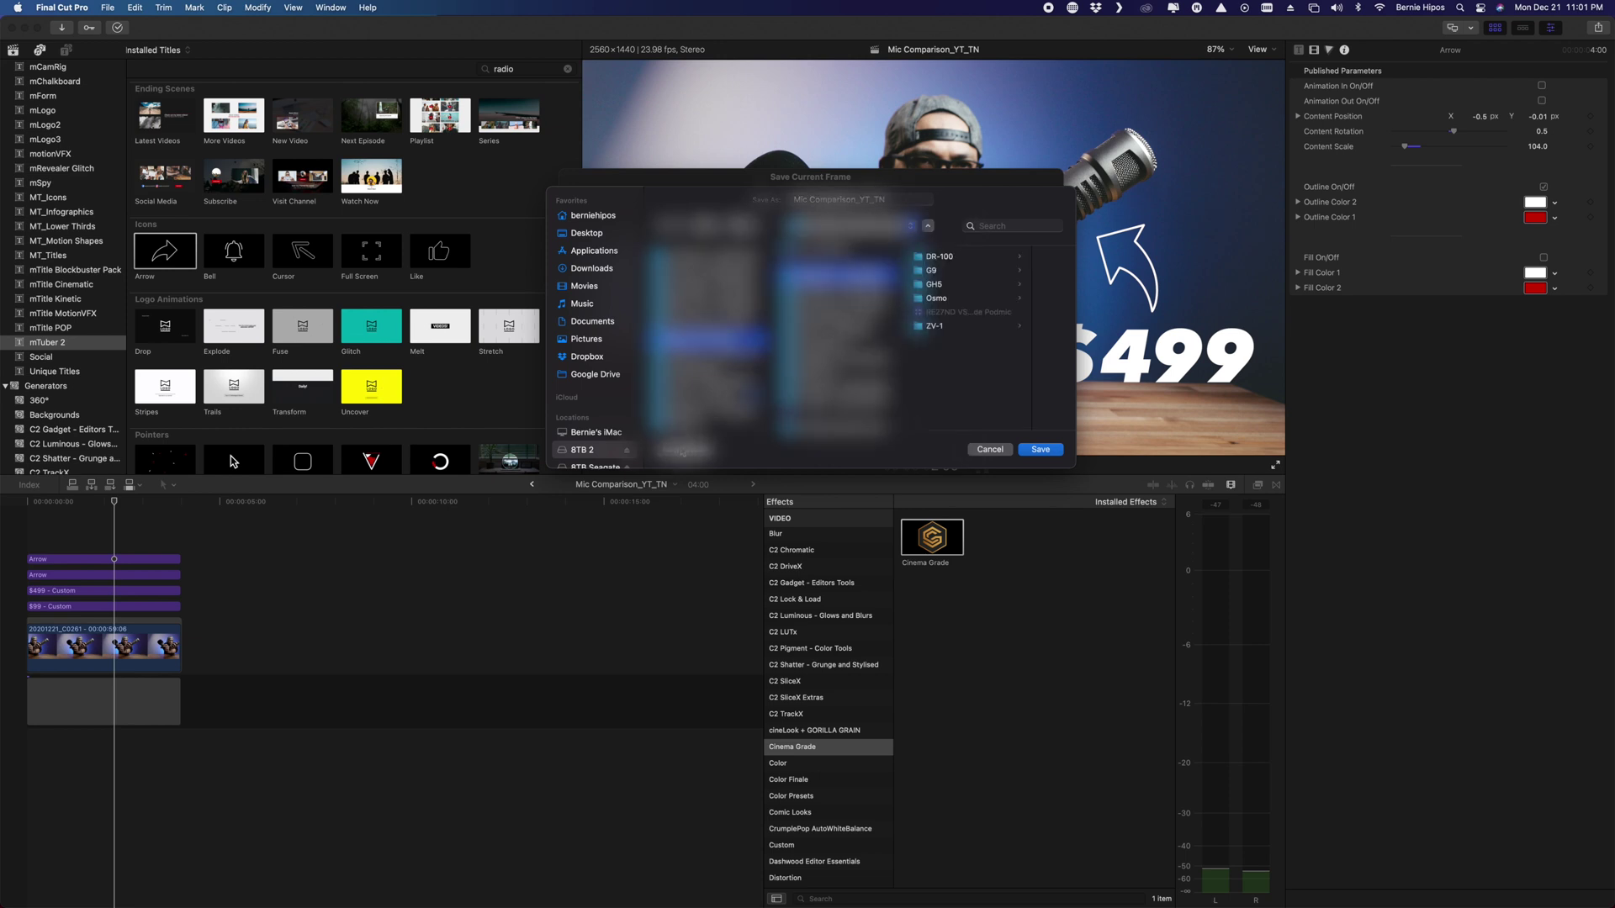
left_click(682, 455)
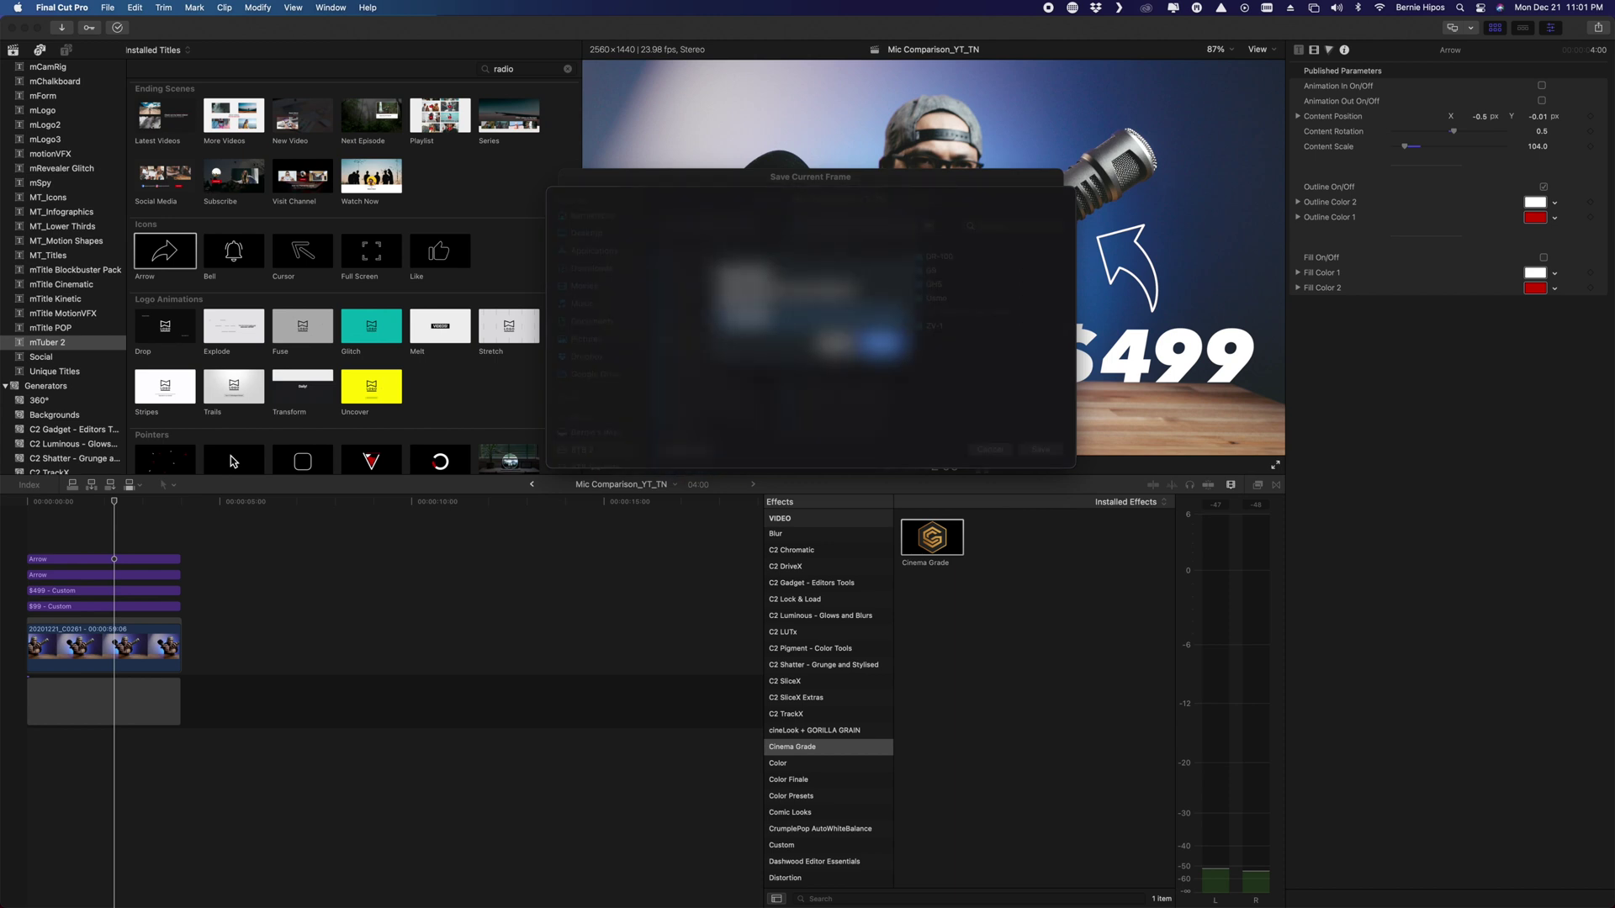
left_click(875, 347)
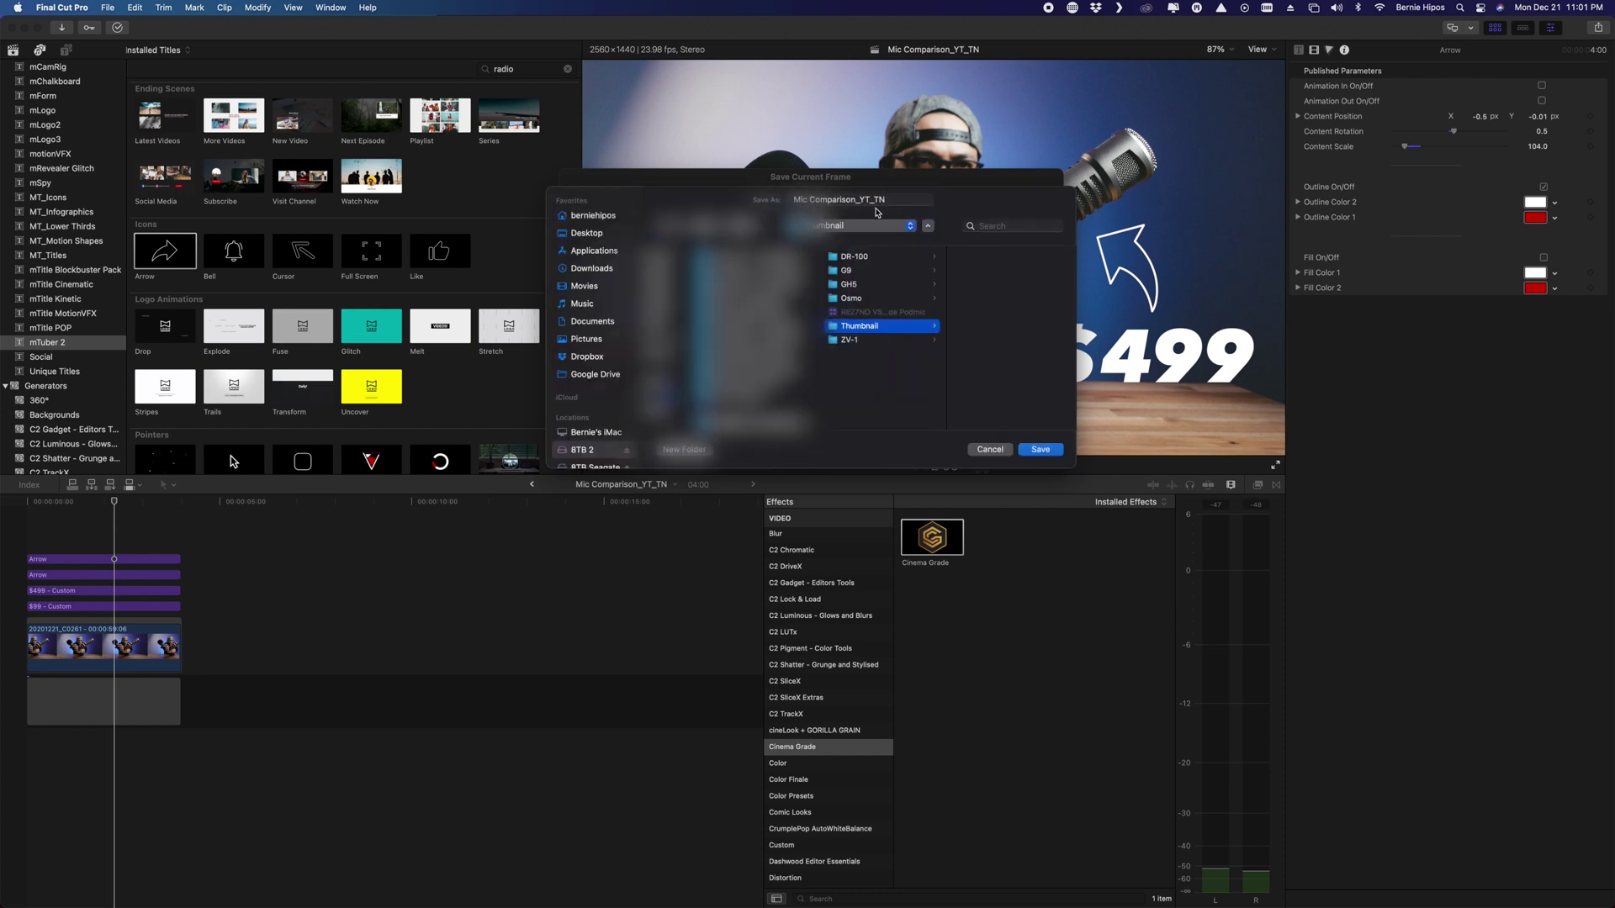
left_click(1043, 450)
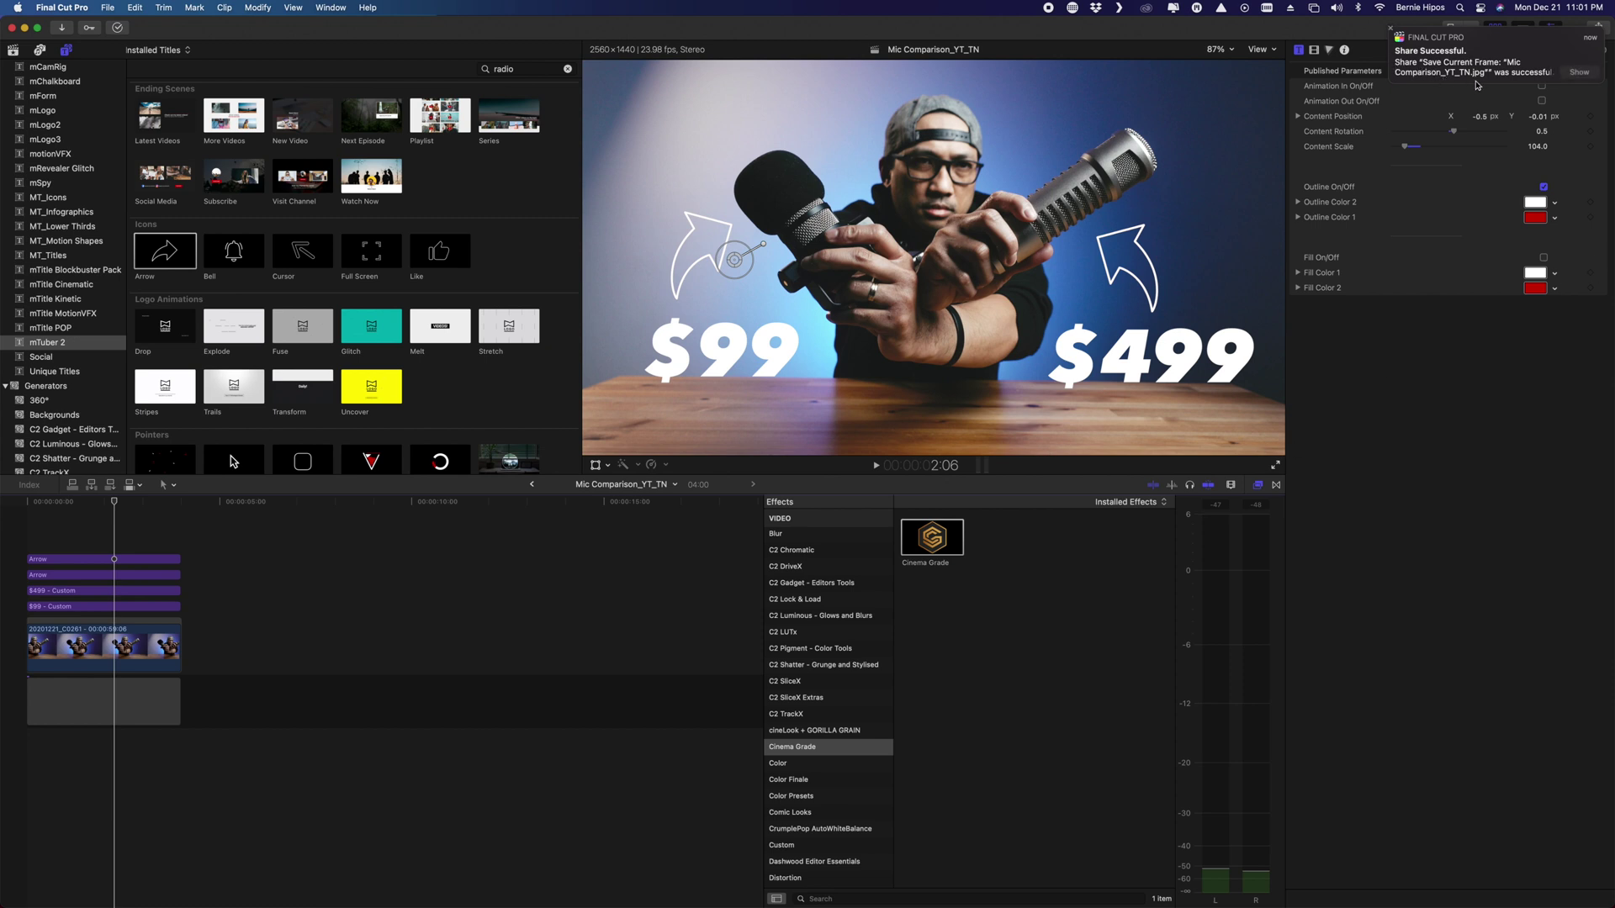
Step: Reveal the exported Mic Comparison_YT_TN.jpg in Finder and open it in Preview to check the finished thumbnail
left_click(1579, 75)
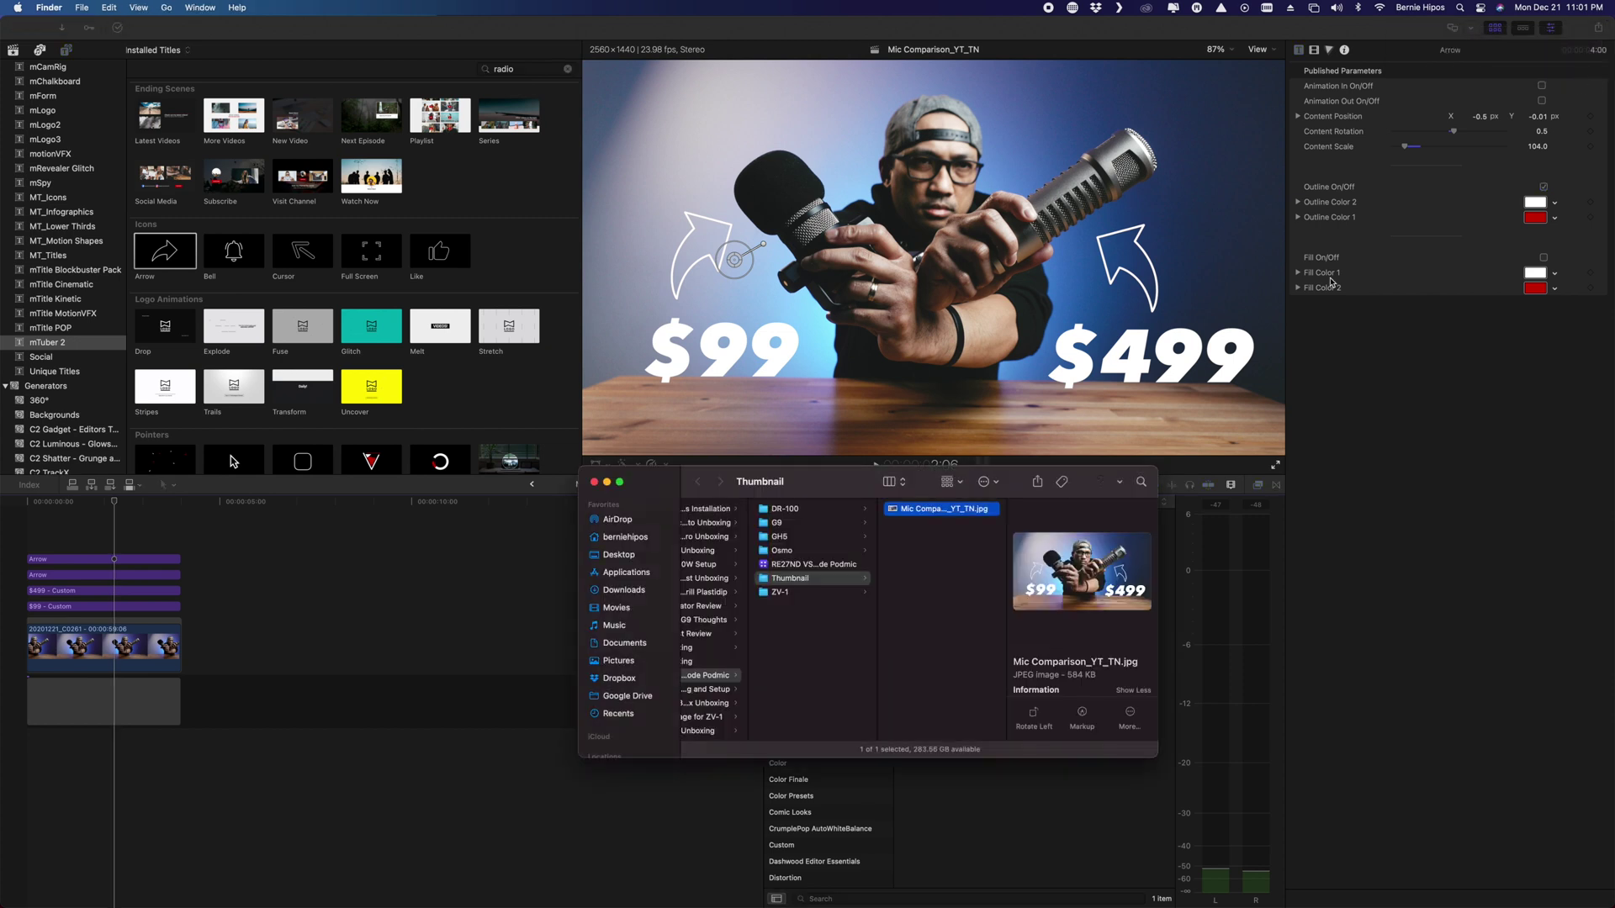
left_click(940, 578)
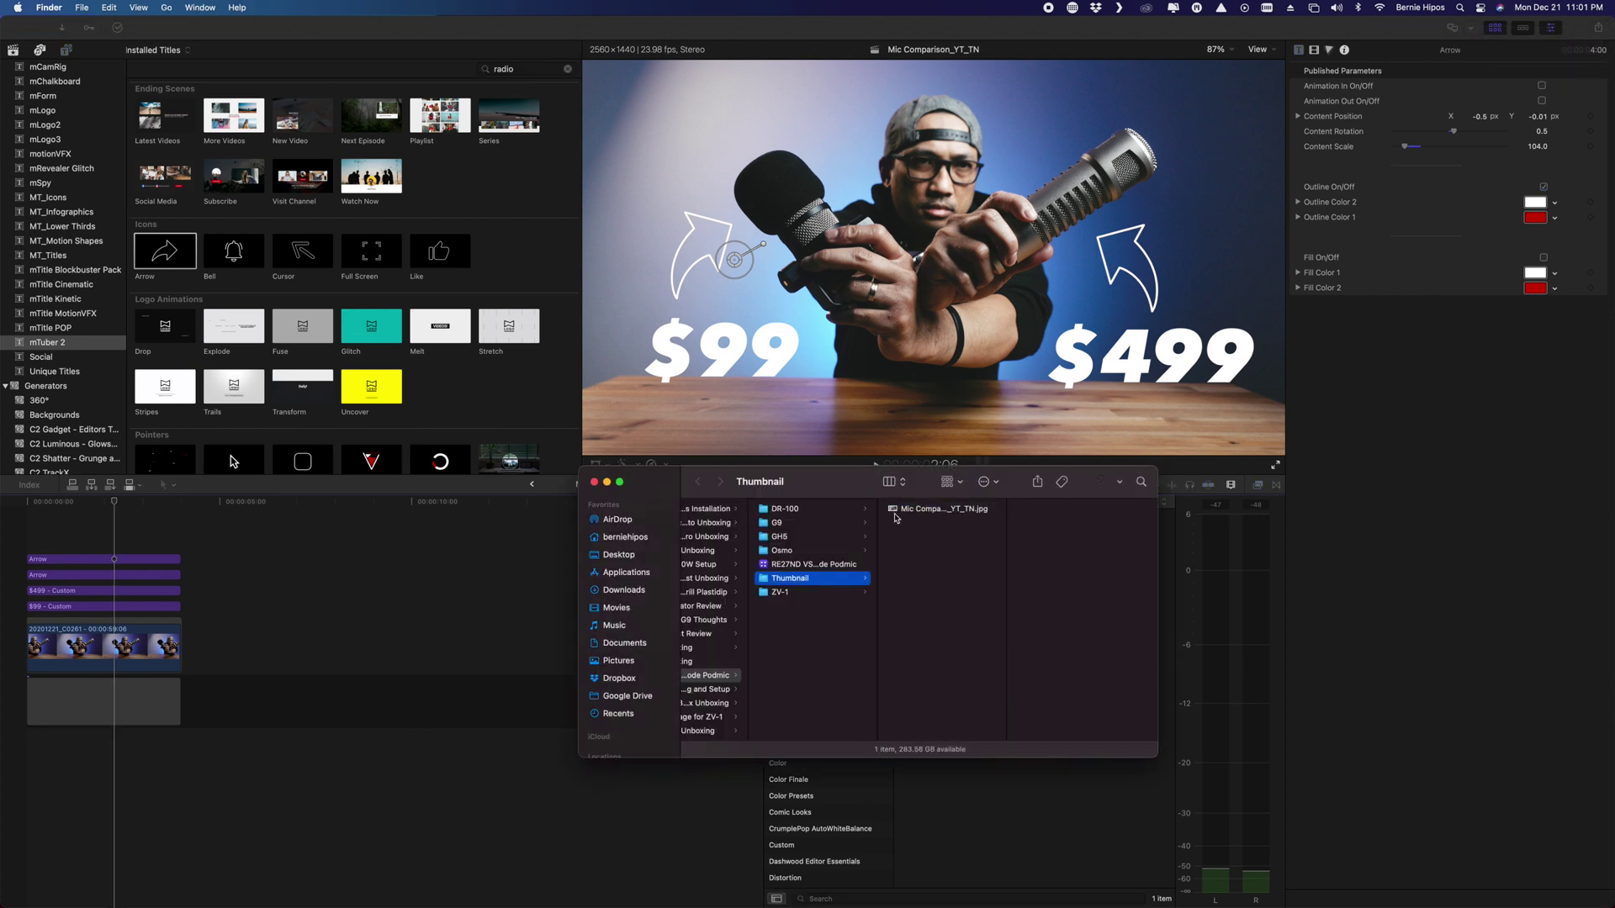
left_click(895, 513)
double_click(895, 510)
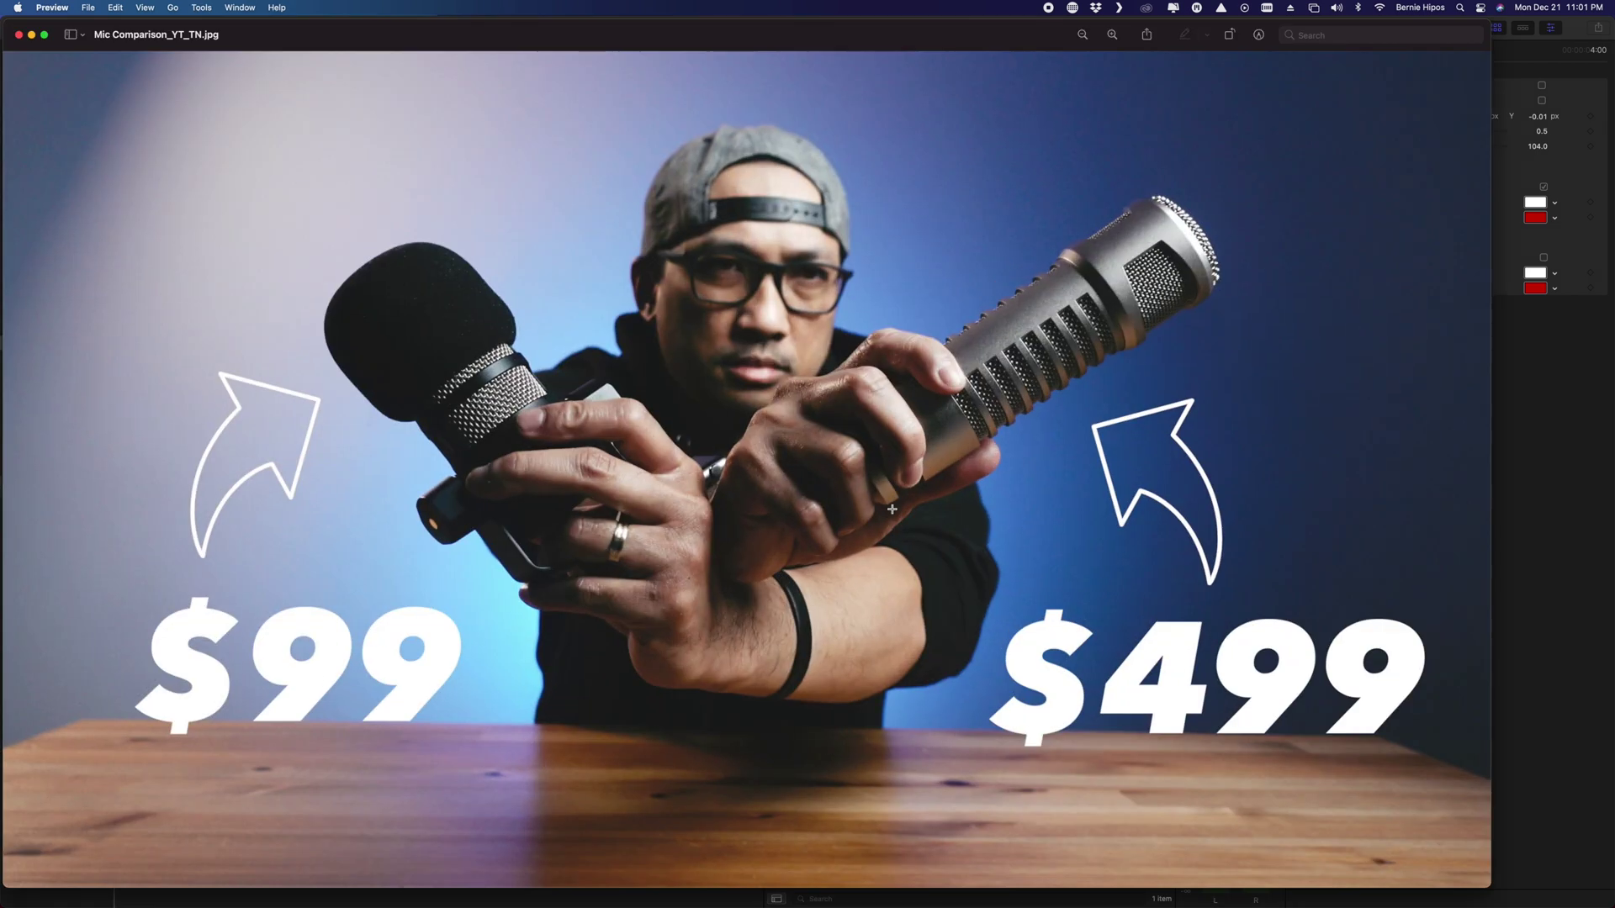